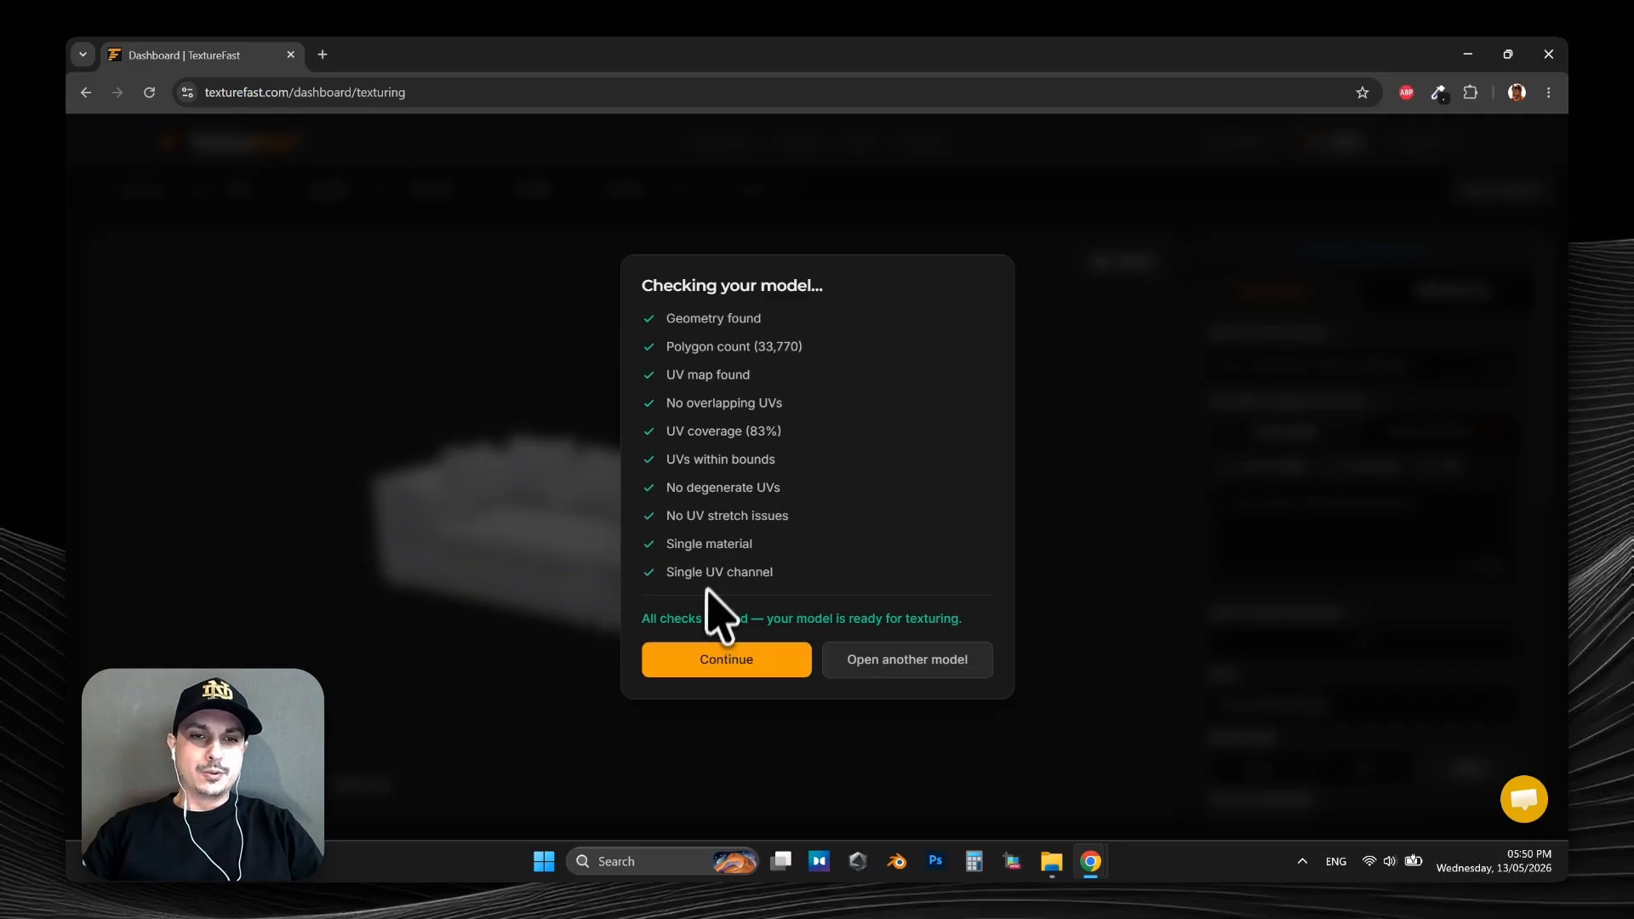
Accept the checked sofa model, examine its full UV layout beside the 3D view, and return to the 3D-only view.
{"action": "left_click", "coordinate": [708, 655]}
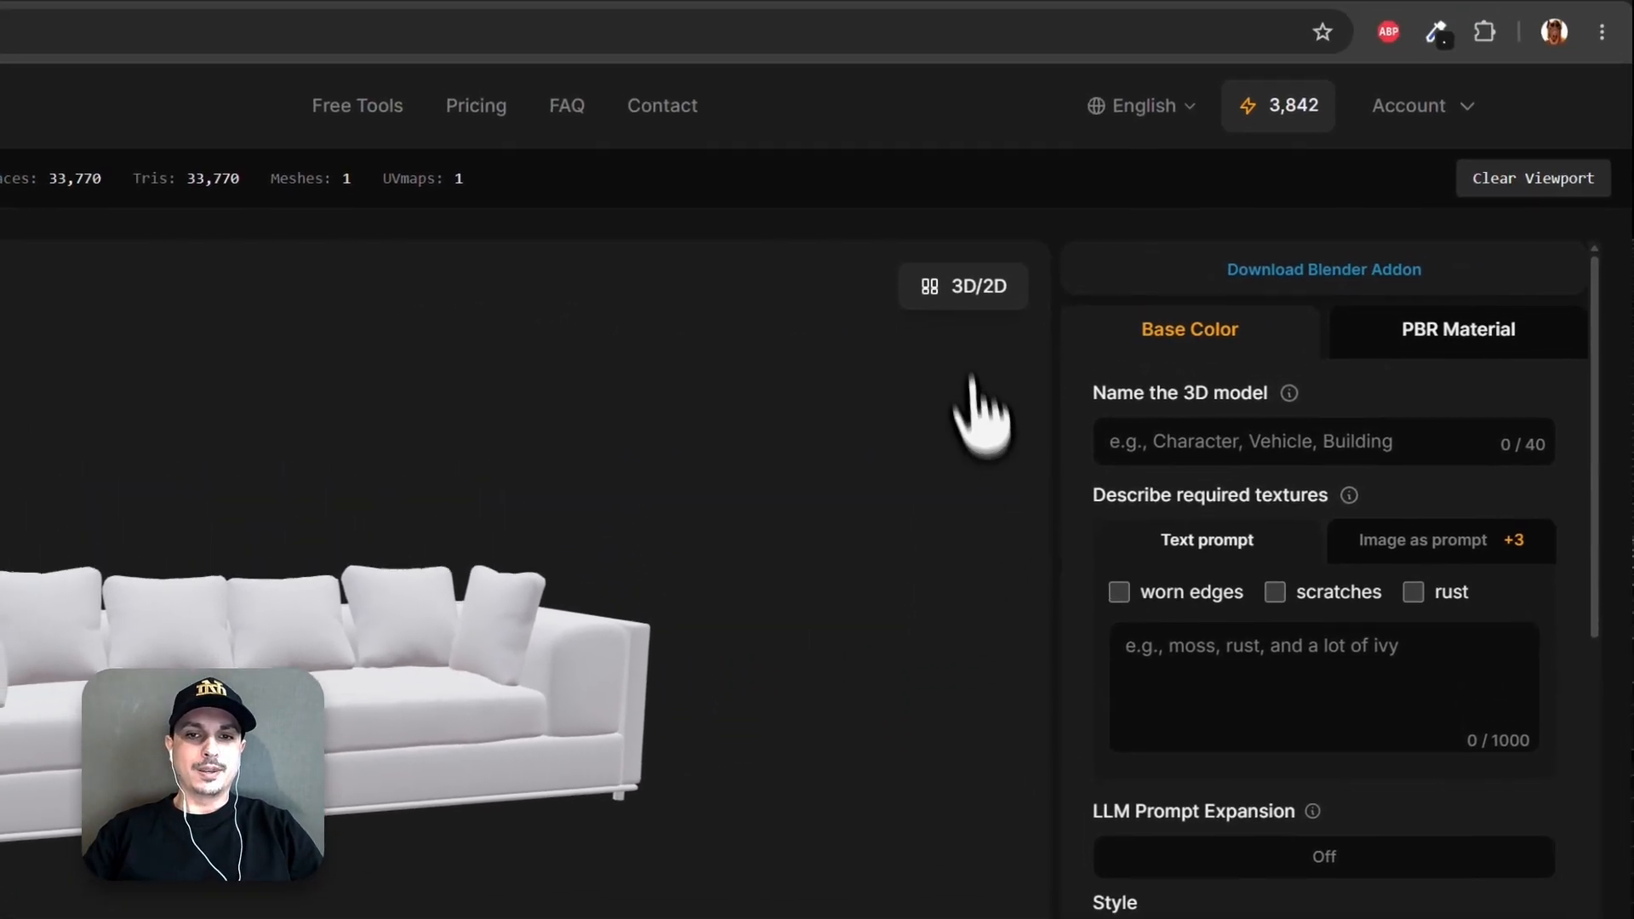
{"action": "left_click", "coordinate": [1007, 81]}
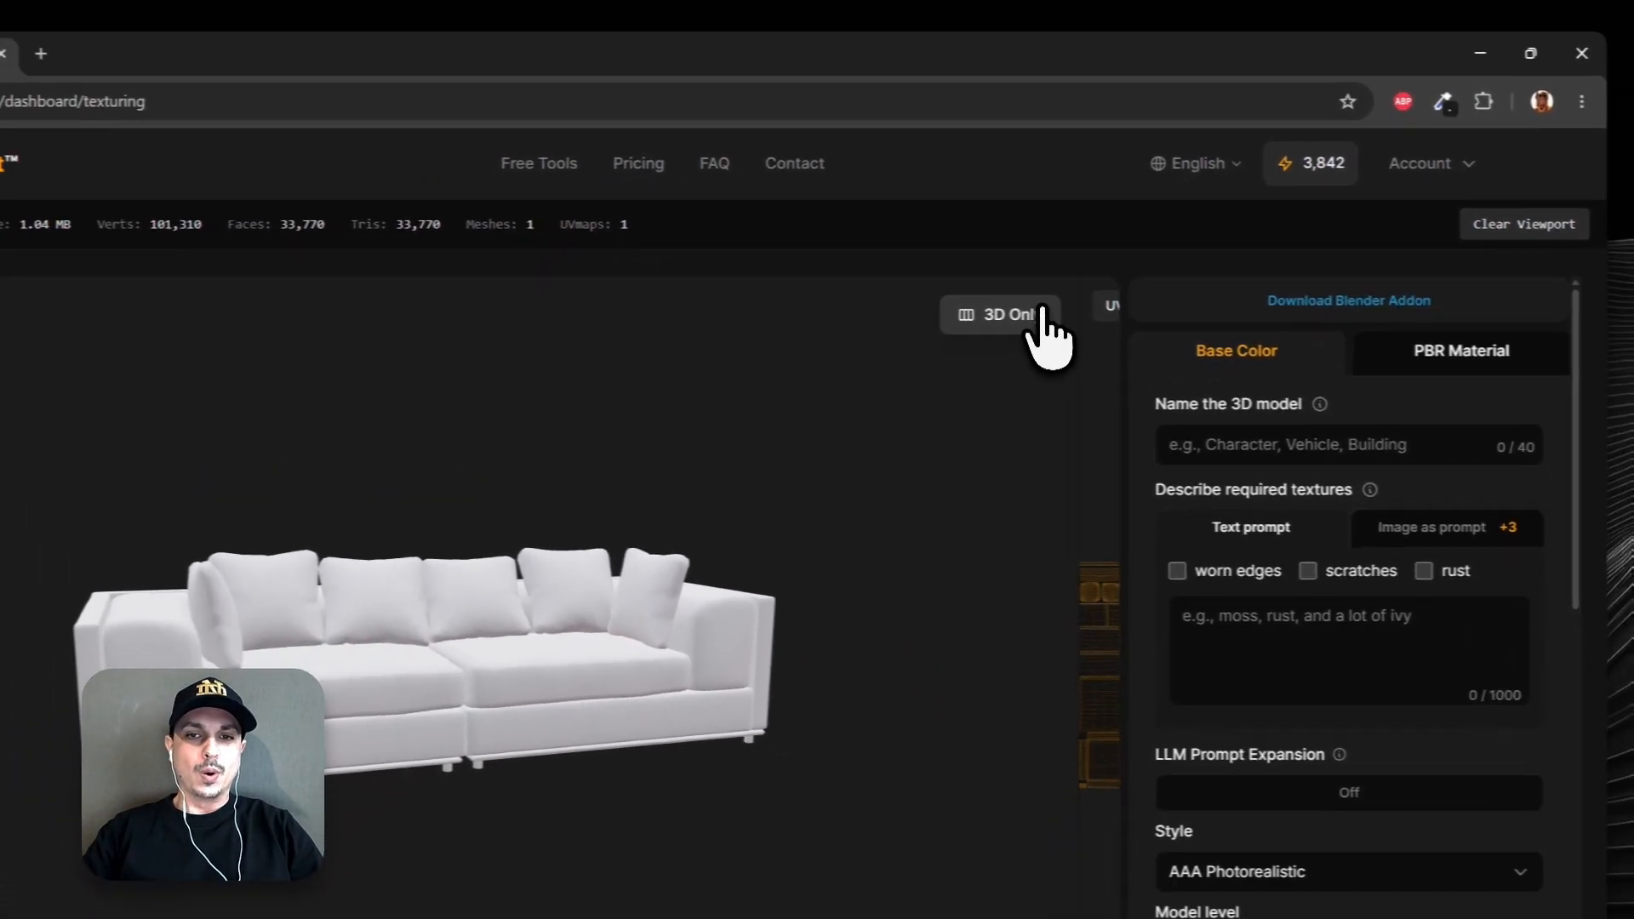
{"action": "scroll", "coordinate": [1003, 444], "scroll_direction": "up", "scroll_amount": 5}
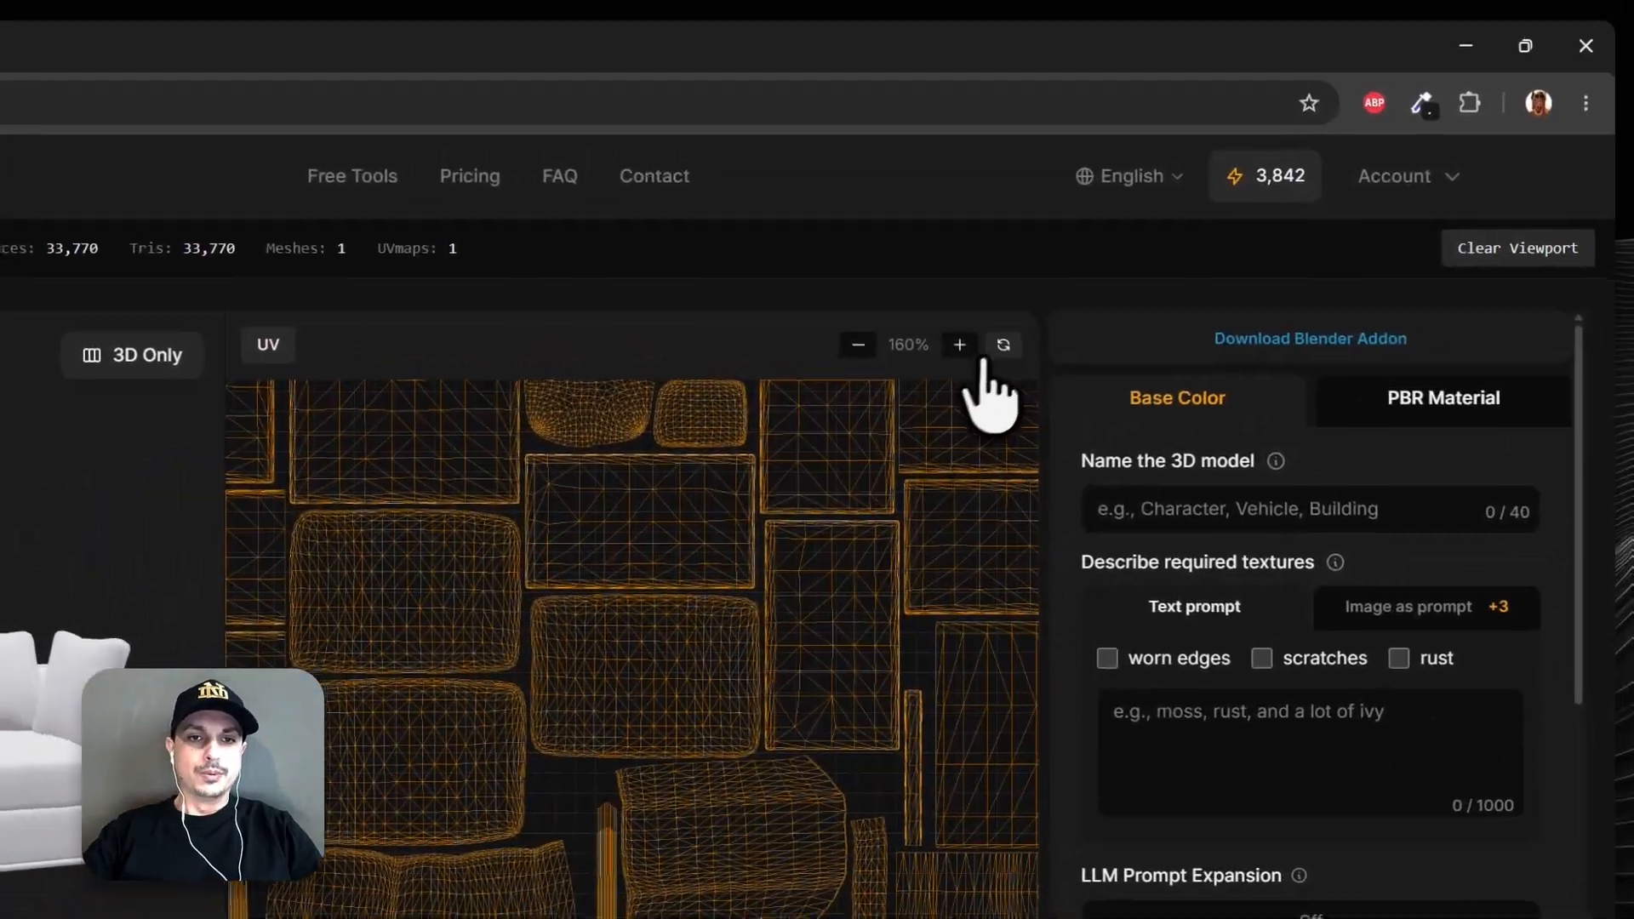
{"action": "left_click", "coordinate": [1158, 254]}
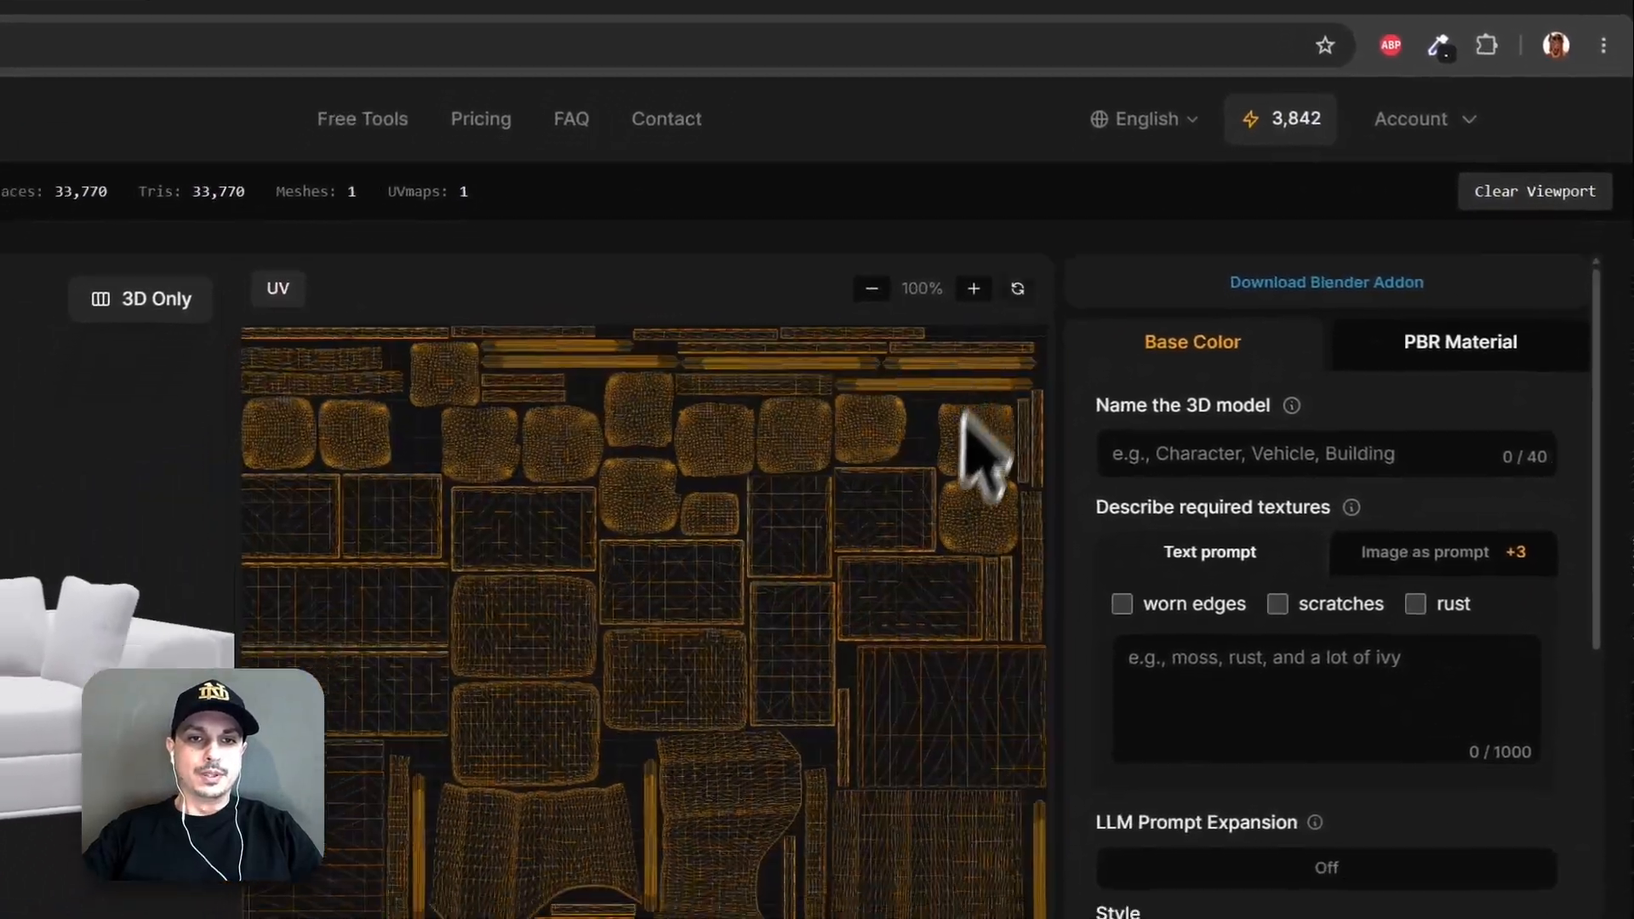
{"action": "left_click", "coordinate": [502, 257]}
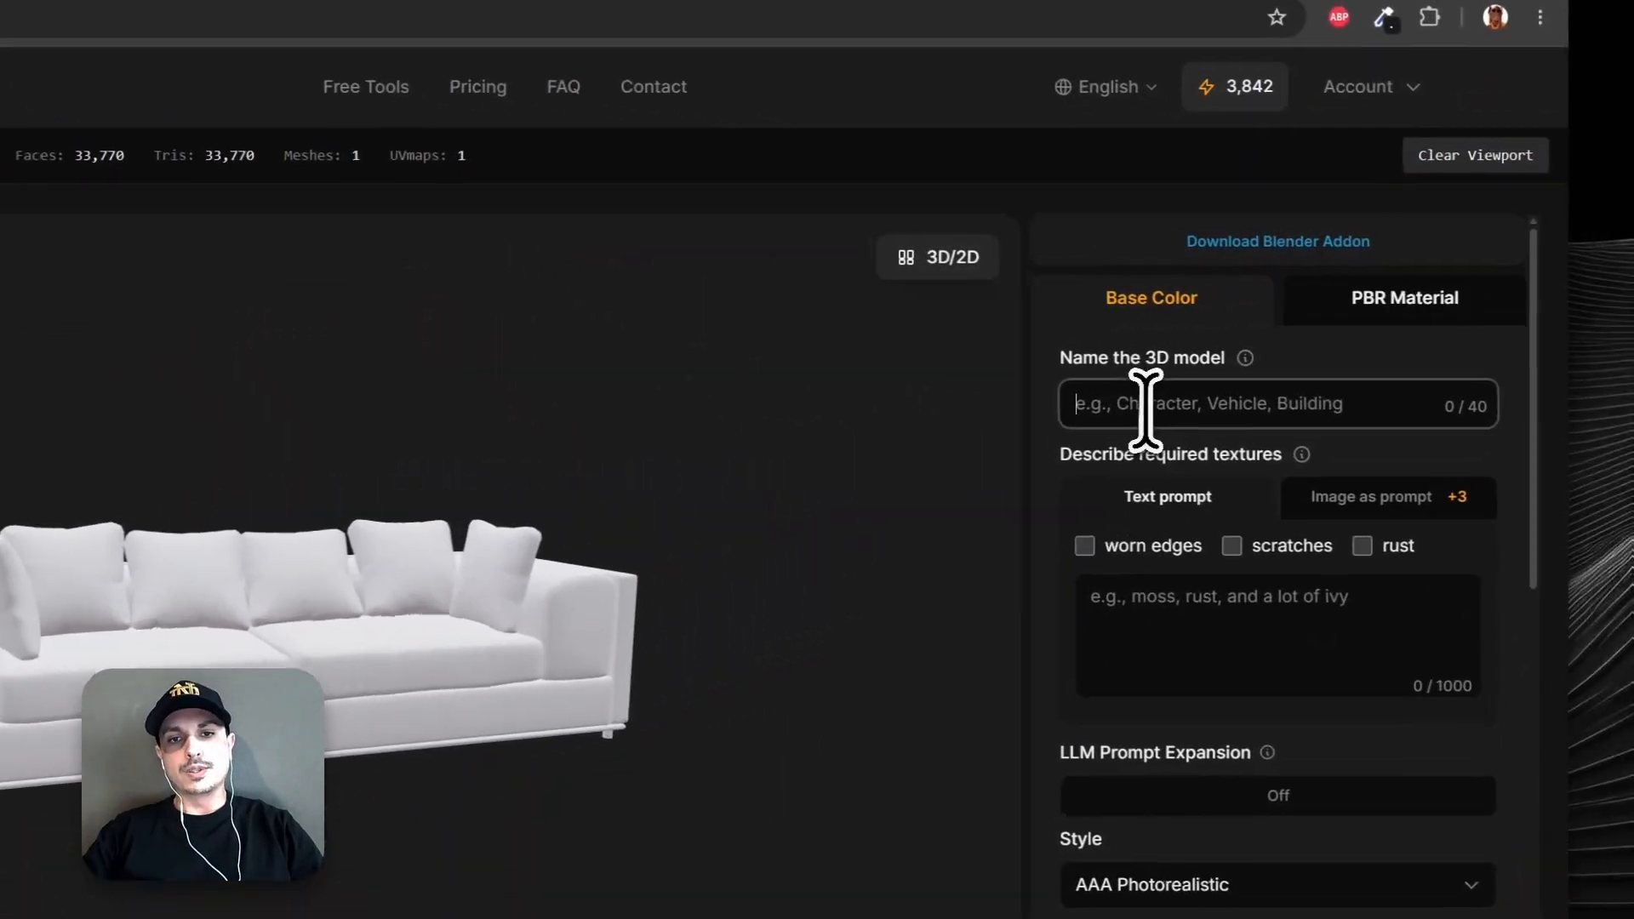
Name the model "sofa" and describe its texture as "modern expensive high quality brand new brown leather".
{"action": "type", "text": "sofa"}
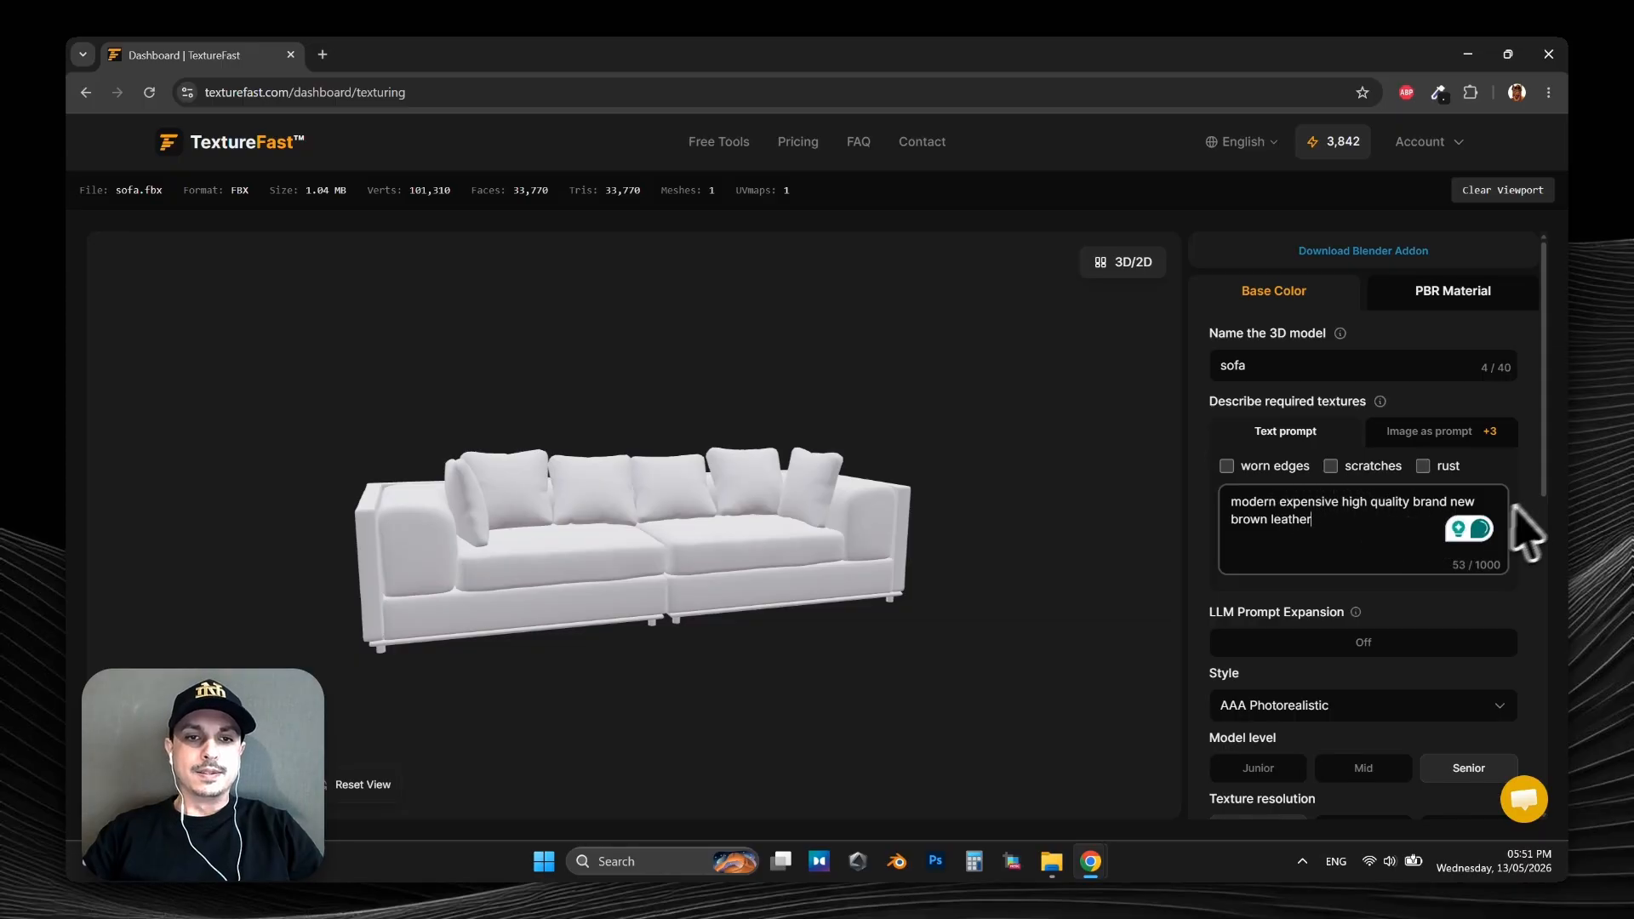
Keep the AAA Photorealistic style, set the texture resolution to 4K, and generate the sofa's base color.
{"action": "scroll", "coordinate": [1551, 509], "scroll_direction": "down", "scroll_amount": 2}
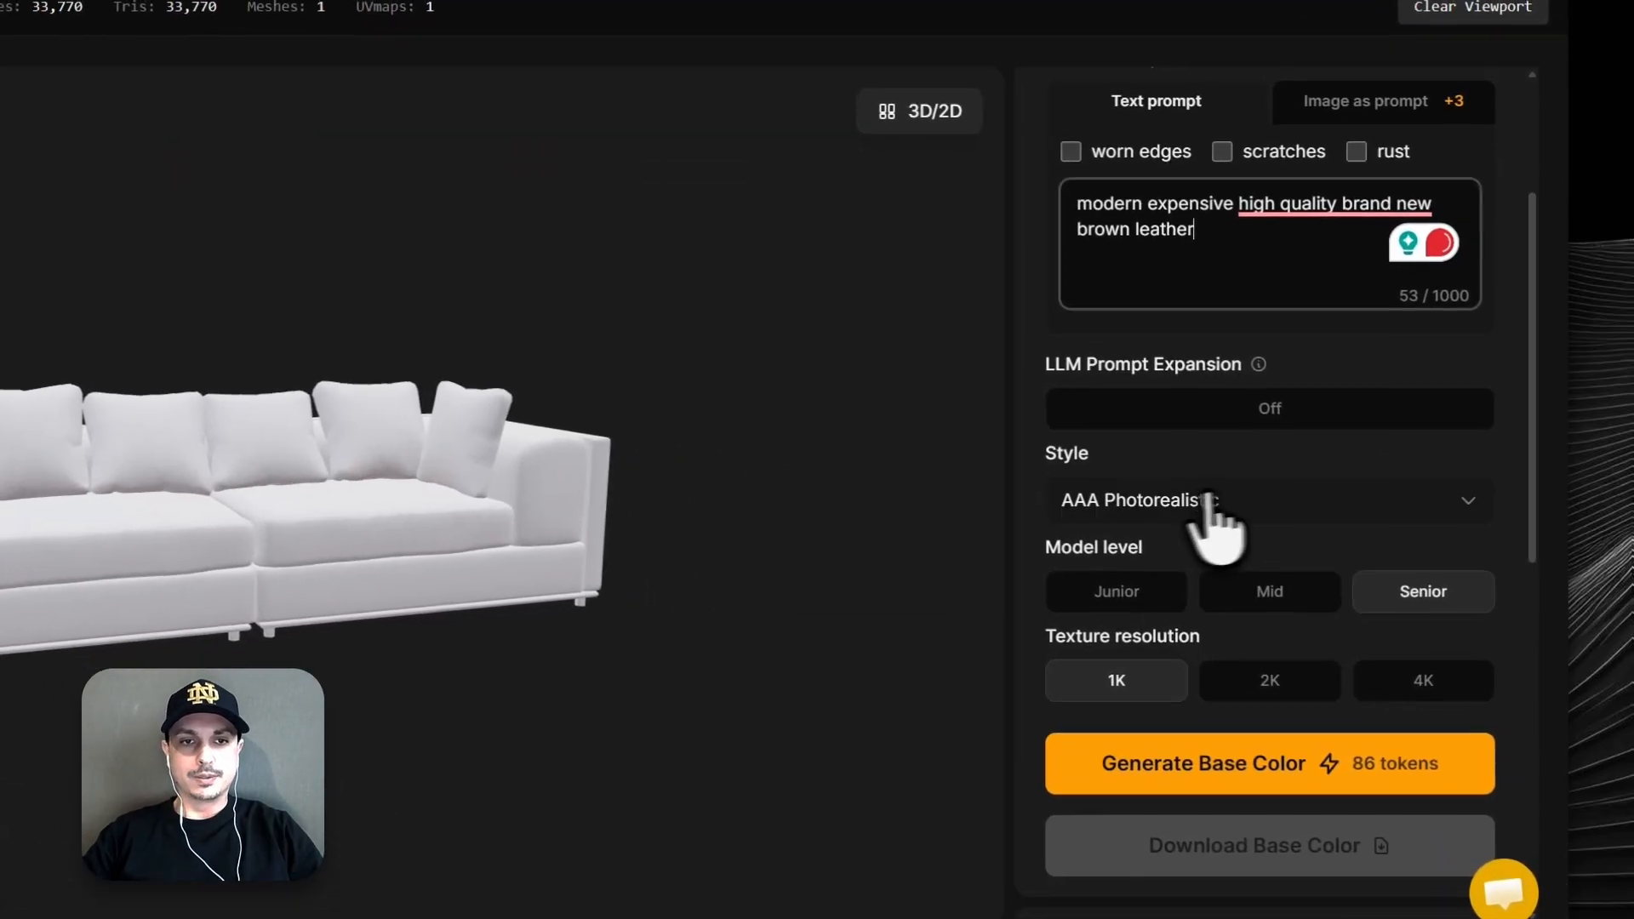
{"action": "left_click", "coordinate": [1268, 530]}
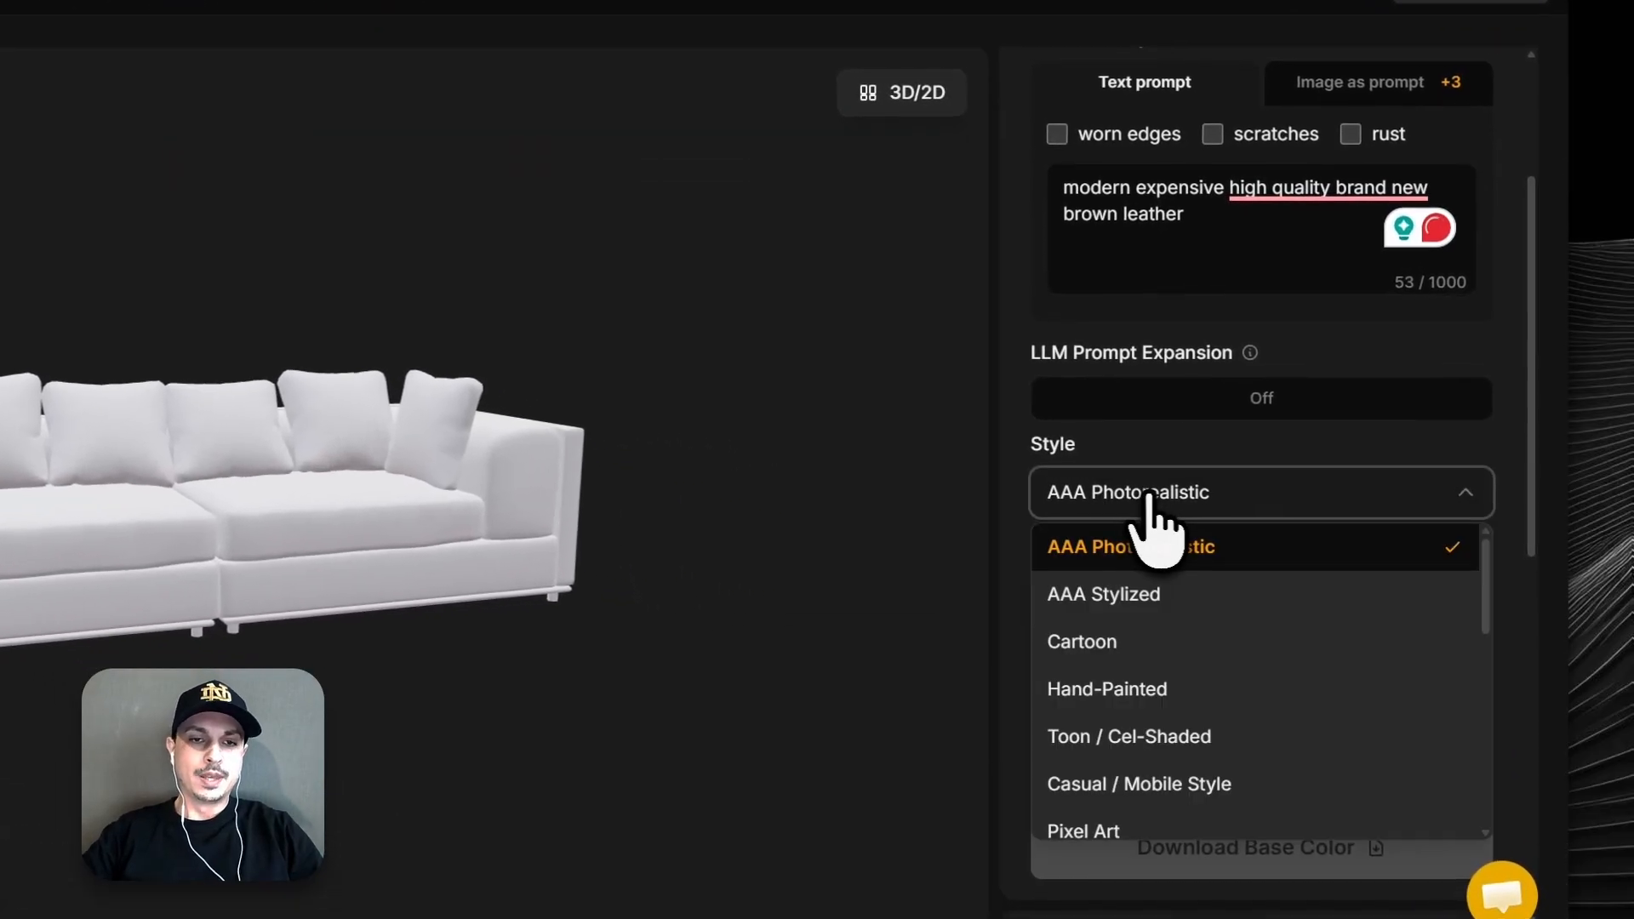
{"action": "scroll", "coordinate": [1315, 608], "scroll_direction": "down", "scroll_amount": 3}
{"action": "scroll", "coordinate": [1132, 549], "scroll_direction": "down", "scroll_amount": 3}
{"action": "scroll", "coordinate": [1157, 549], "scroll_direction": "up", "scroll_amount": 6}
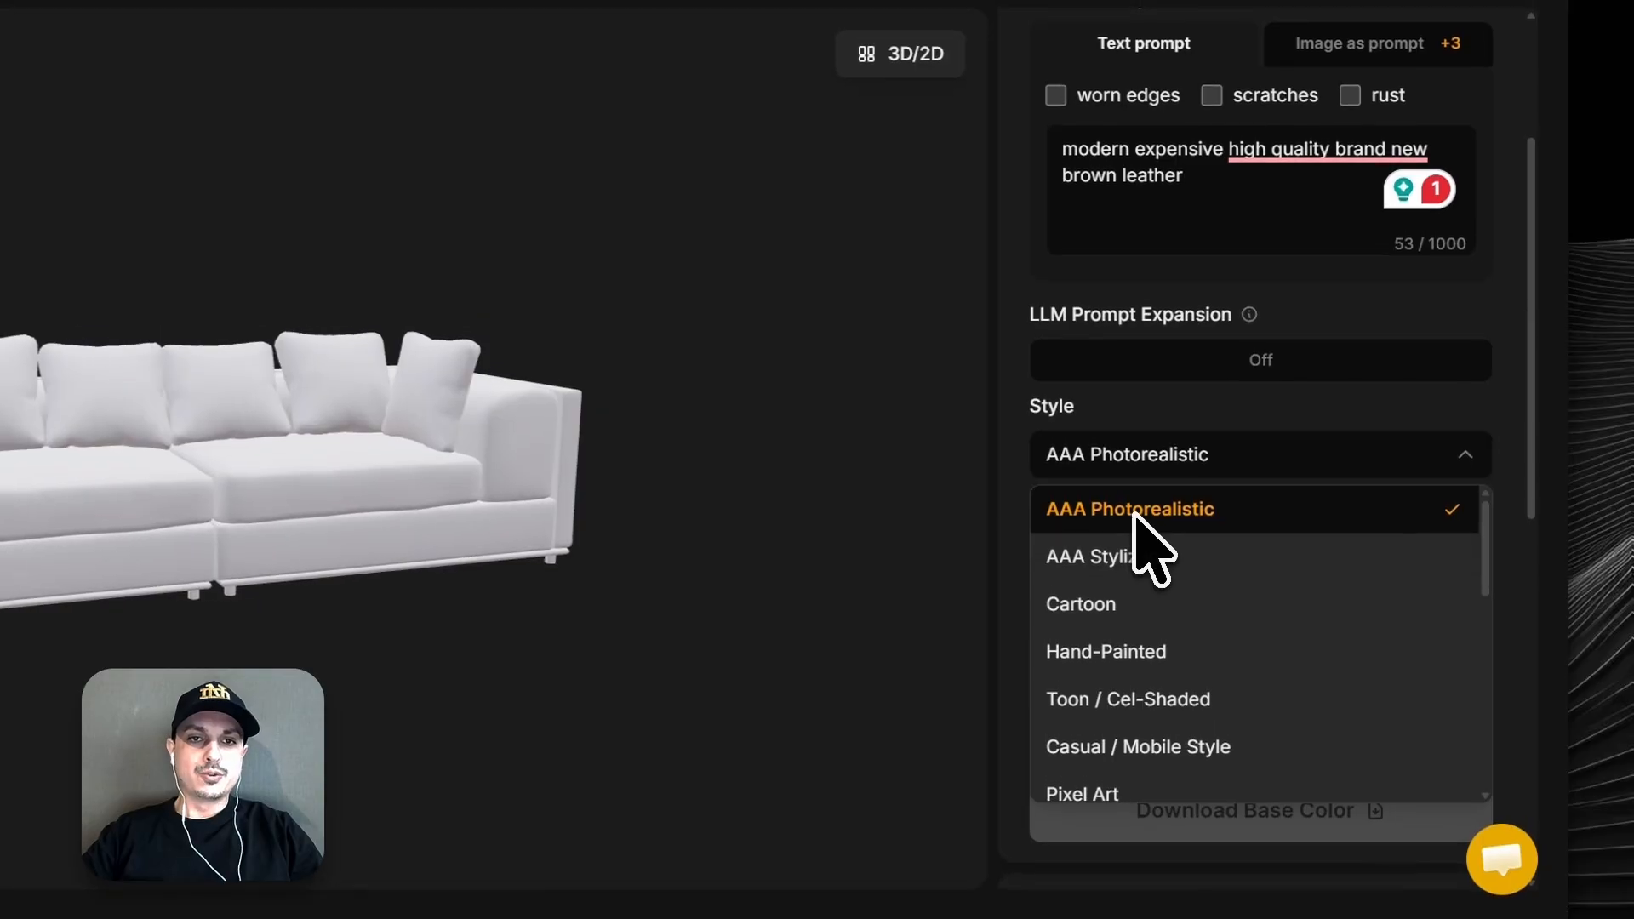
{"action": "left_click", "coordinate": [1140, 511]}
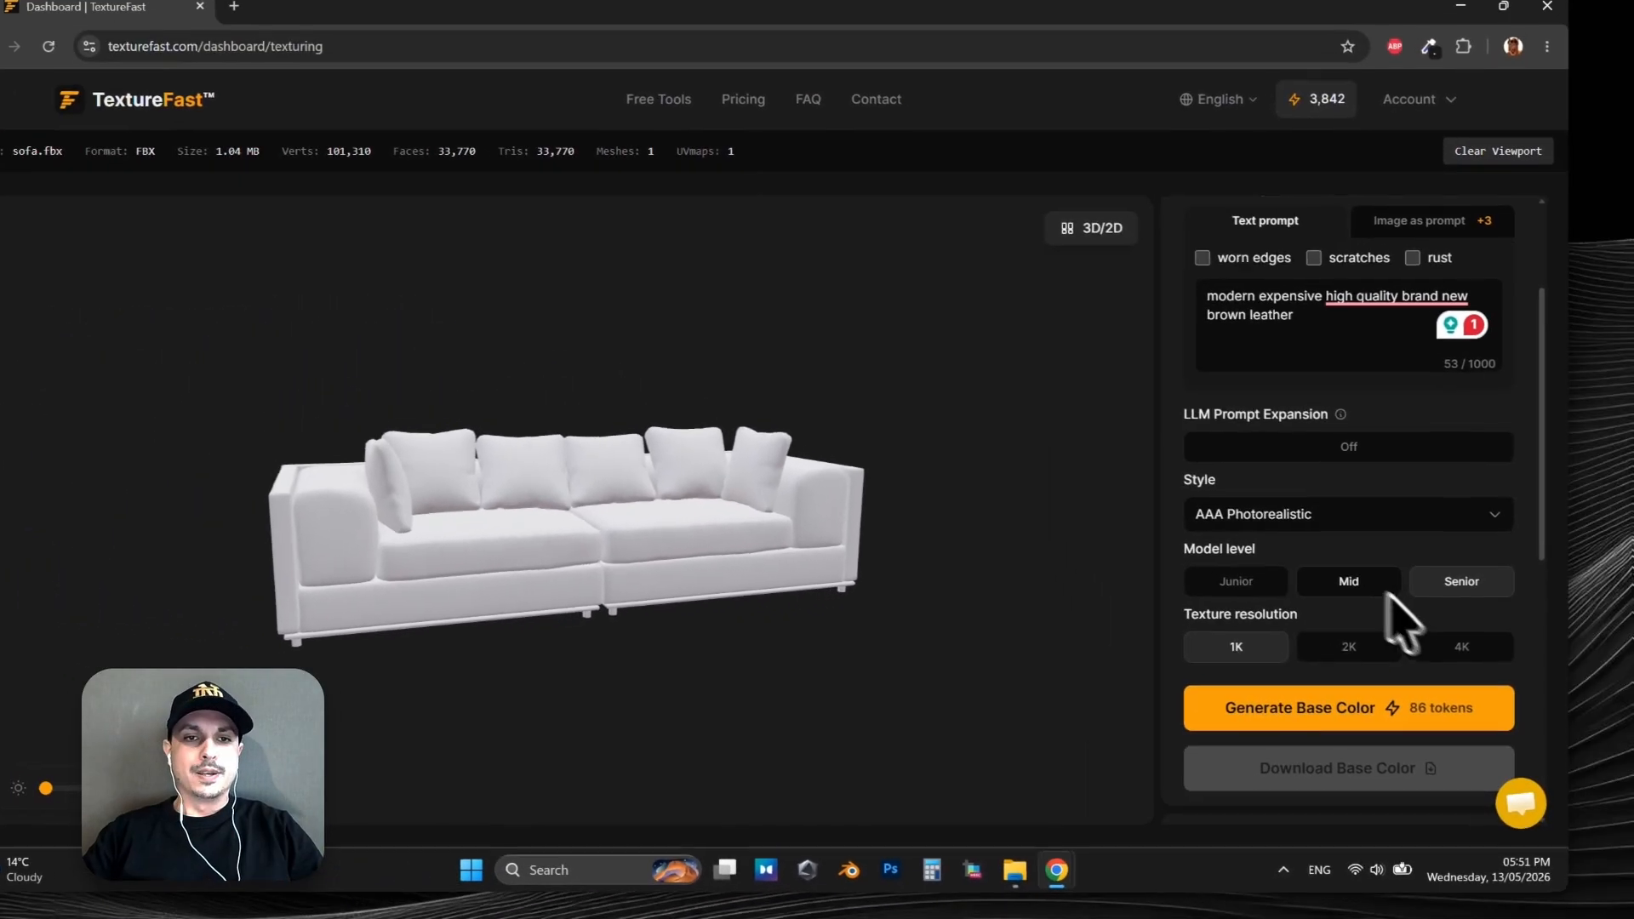
{"action": "left_click", "coordinate": [1462, 649]}
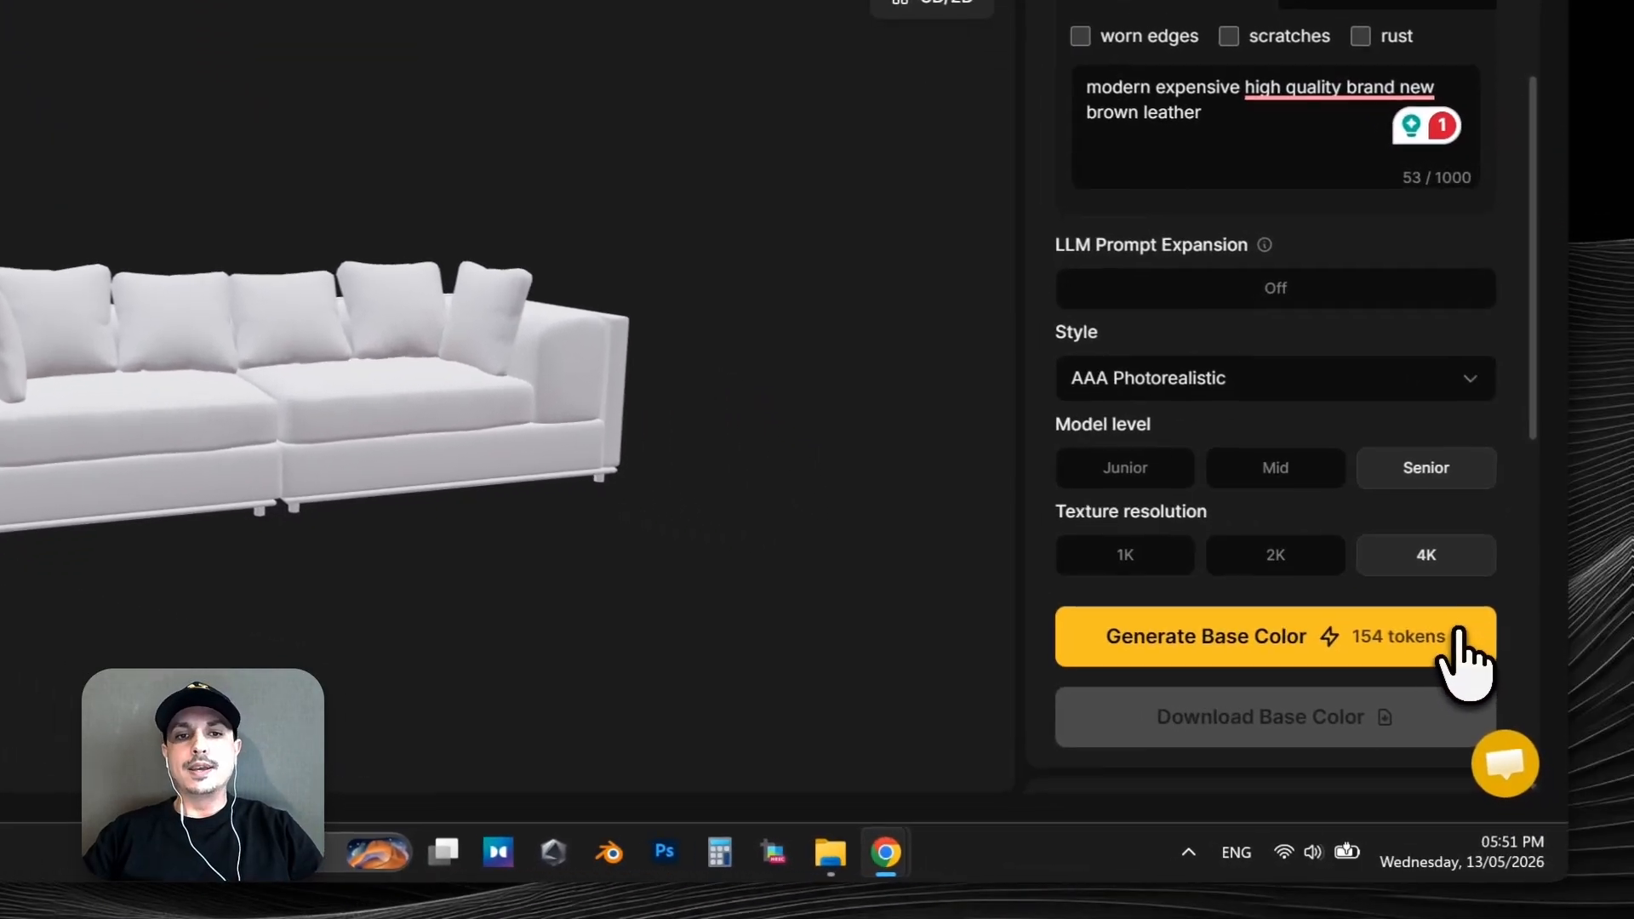
{"action": "left_click", "coordinate": [1450, 628]}
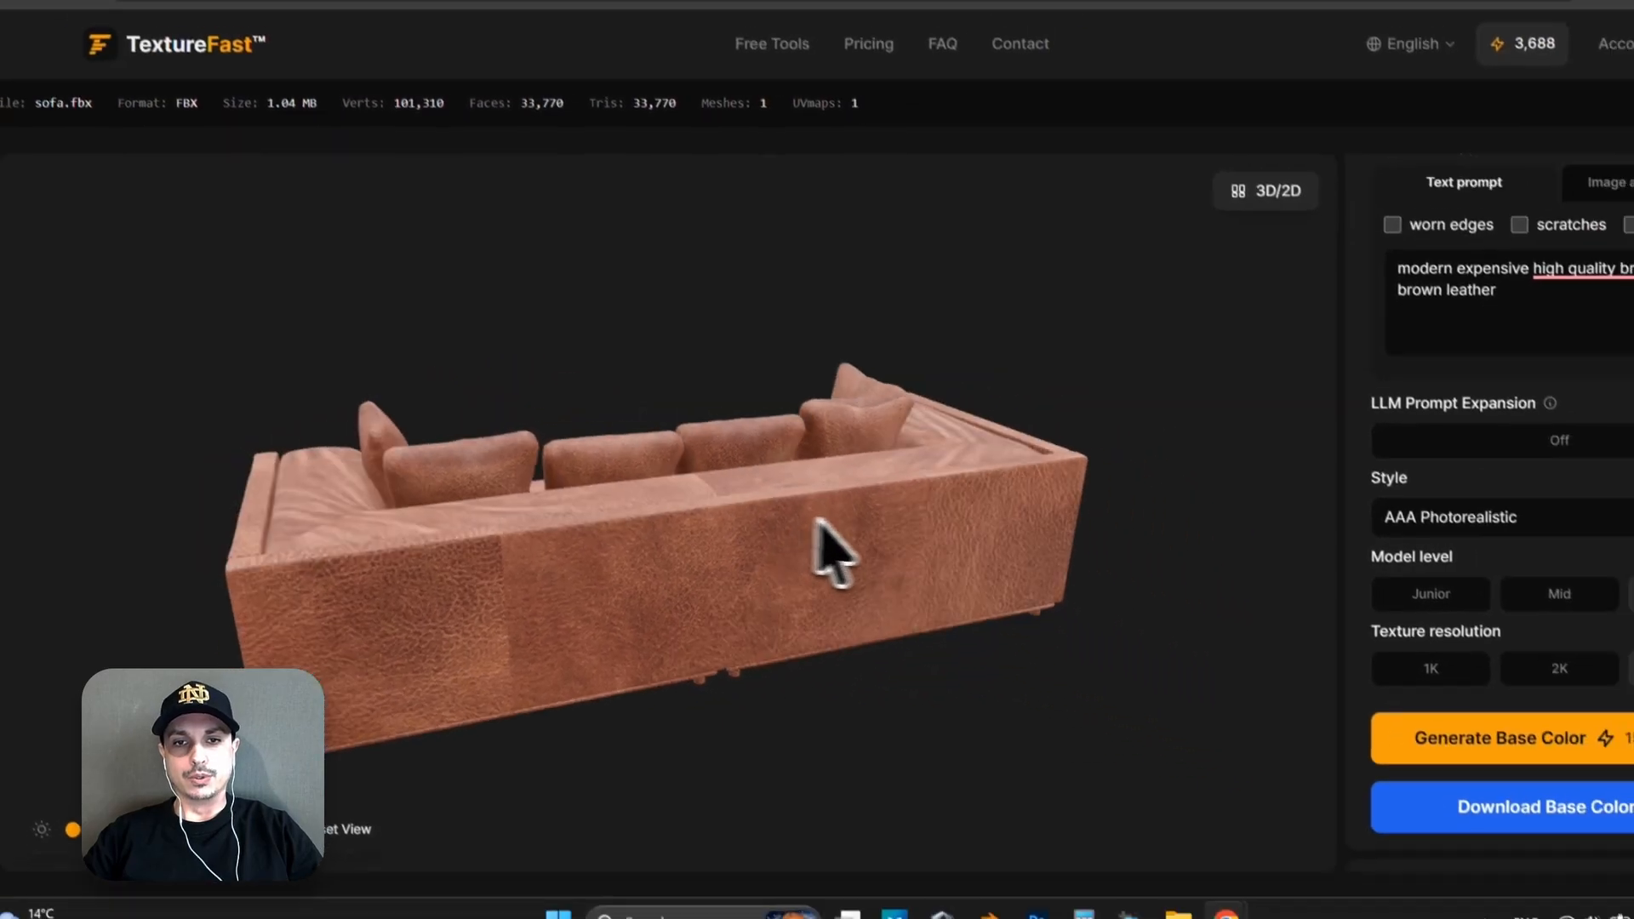
Examine the textured sofa from several angles and its full flat base color texture beside the model.
{"action": "left_click_drag", "start_coordinate": [817, 520], "coordinate": [903, 526]}
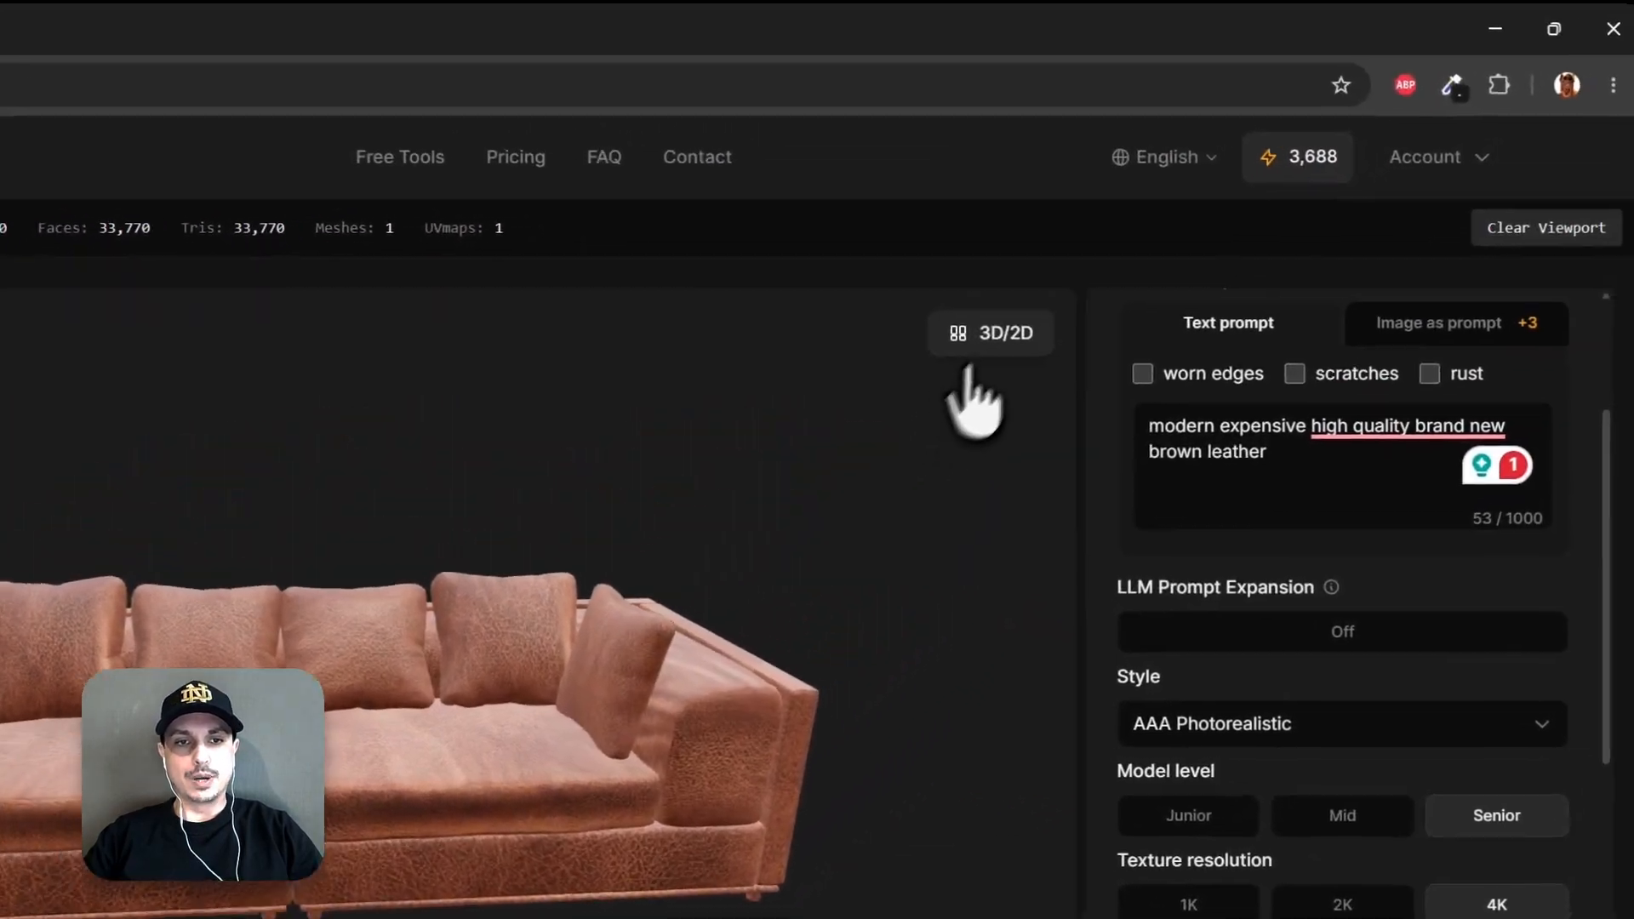
{"action": "left_click", "coordinate": [1123, 261]}
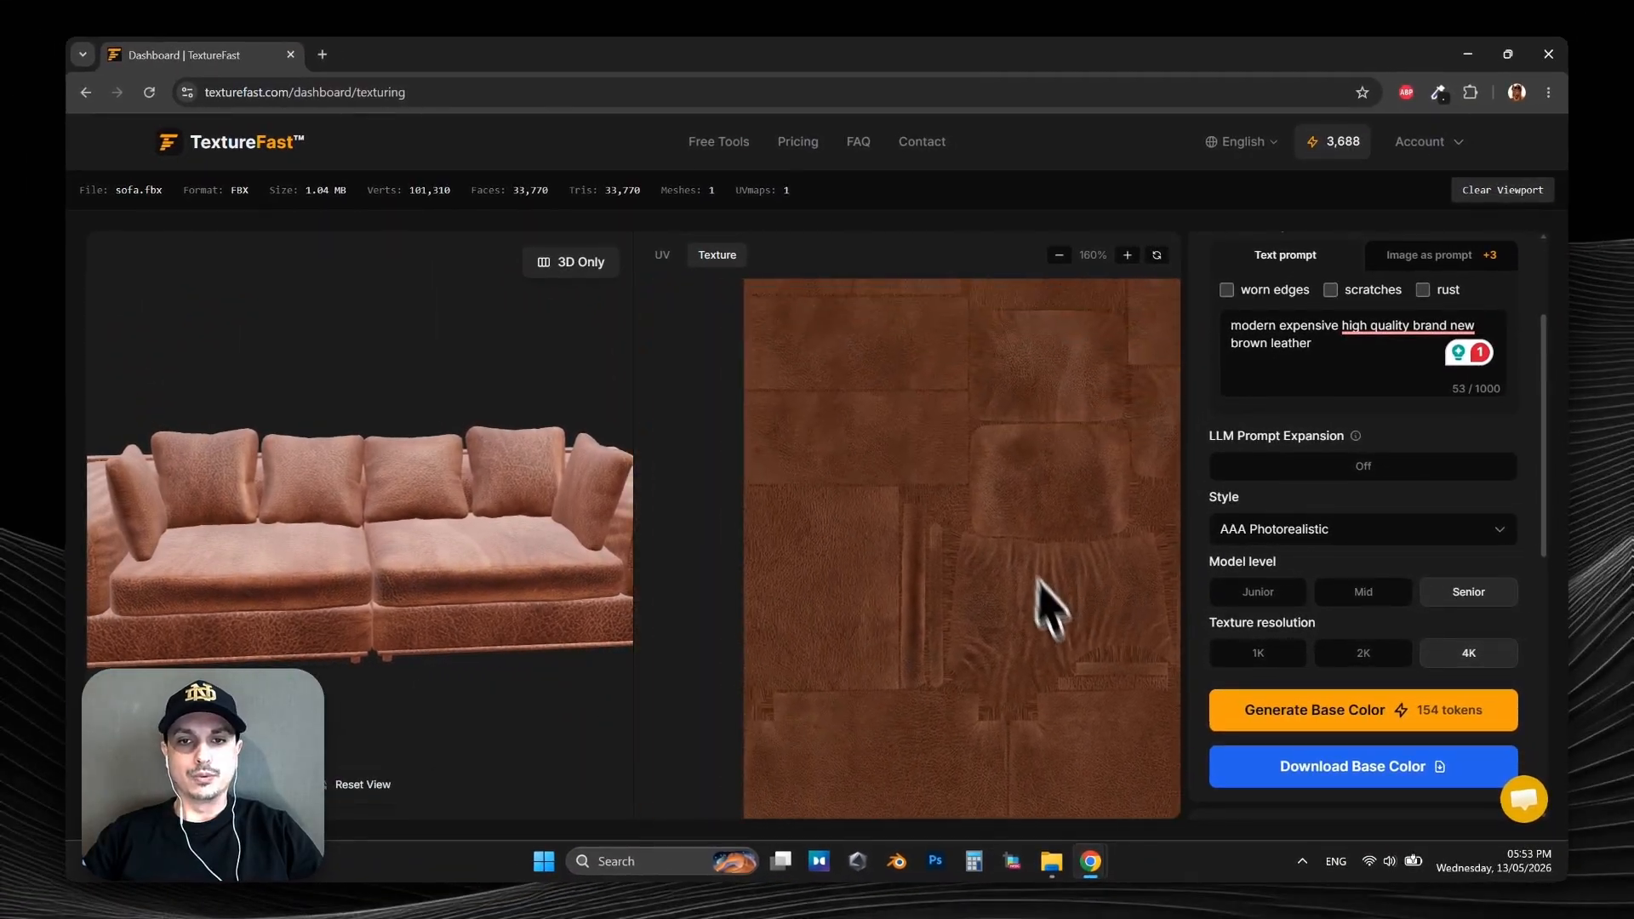
{"action": "scroll", "coordinate": [1039, 583], "scroll_direction": "down", "scroll_amount": 5}
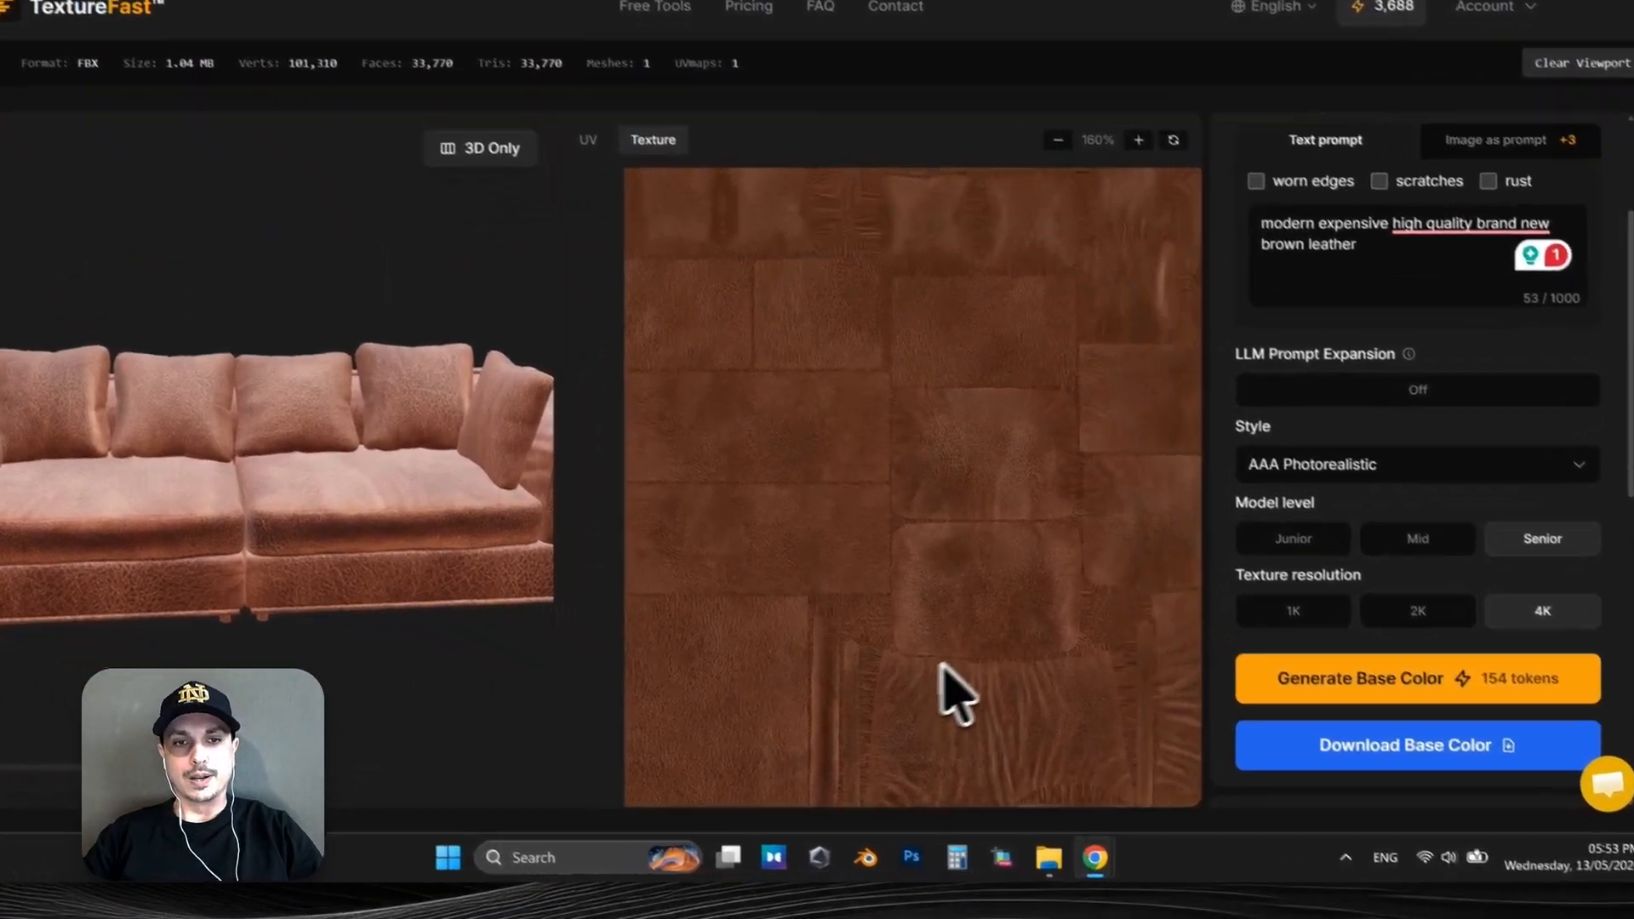
{"action": "left_click", "coordinate": [1155, 255]}
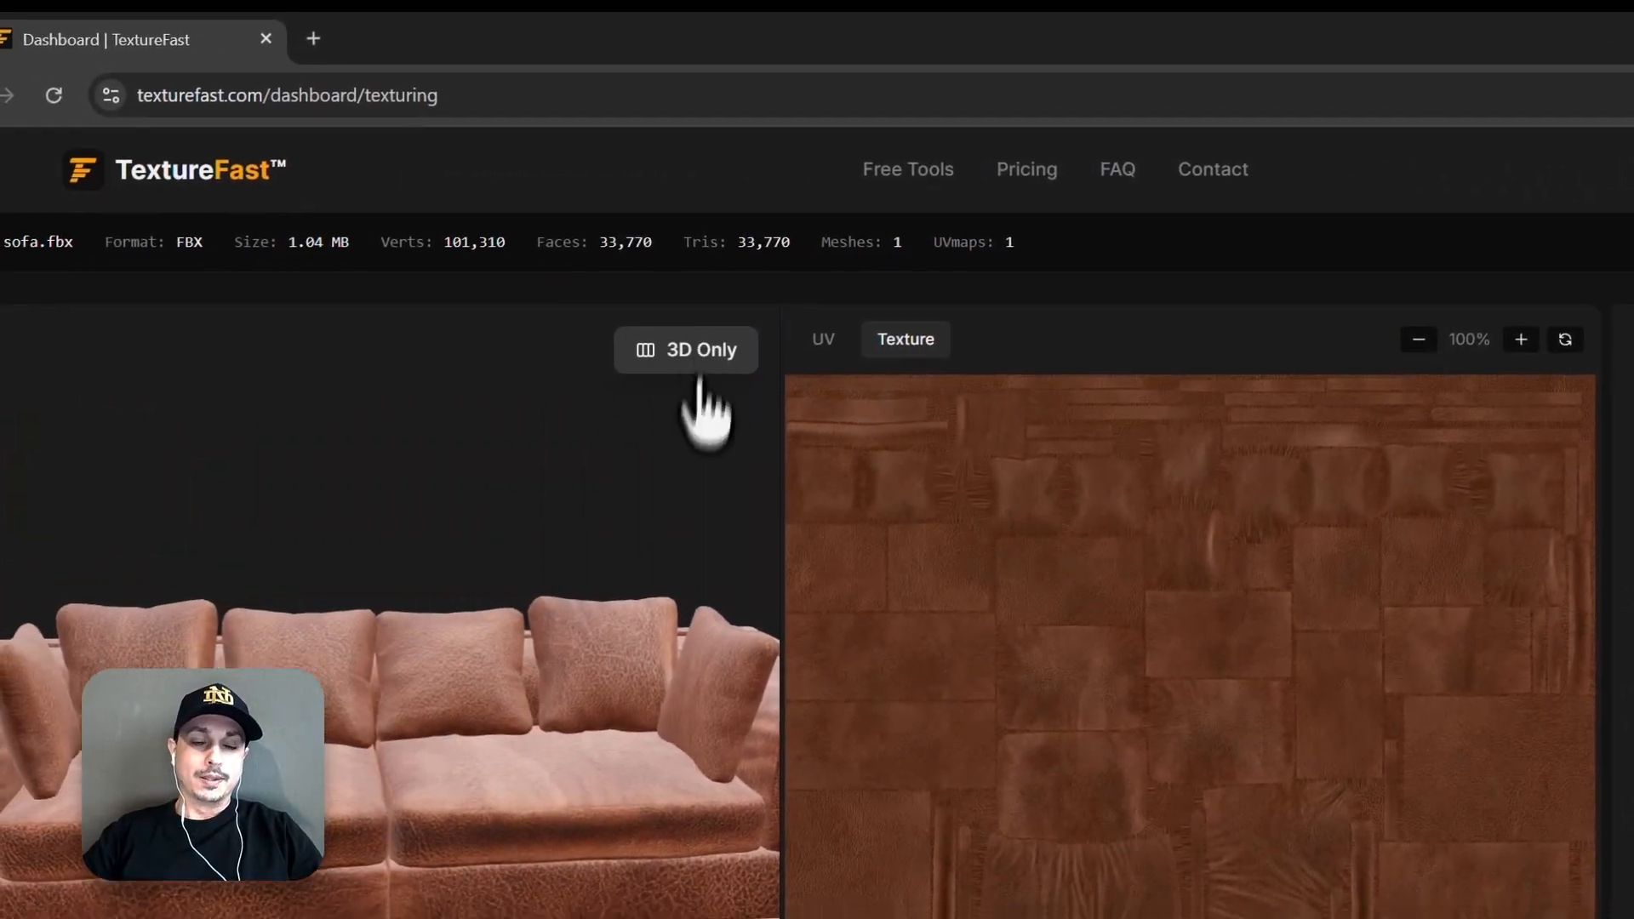
{"action": "left_click", "coordinate": [681, 373]}
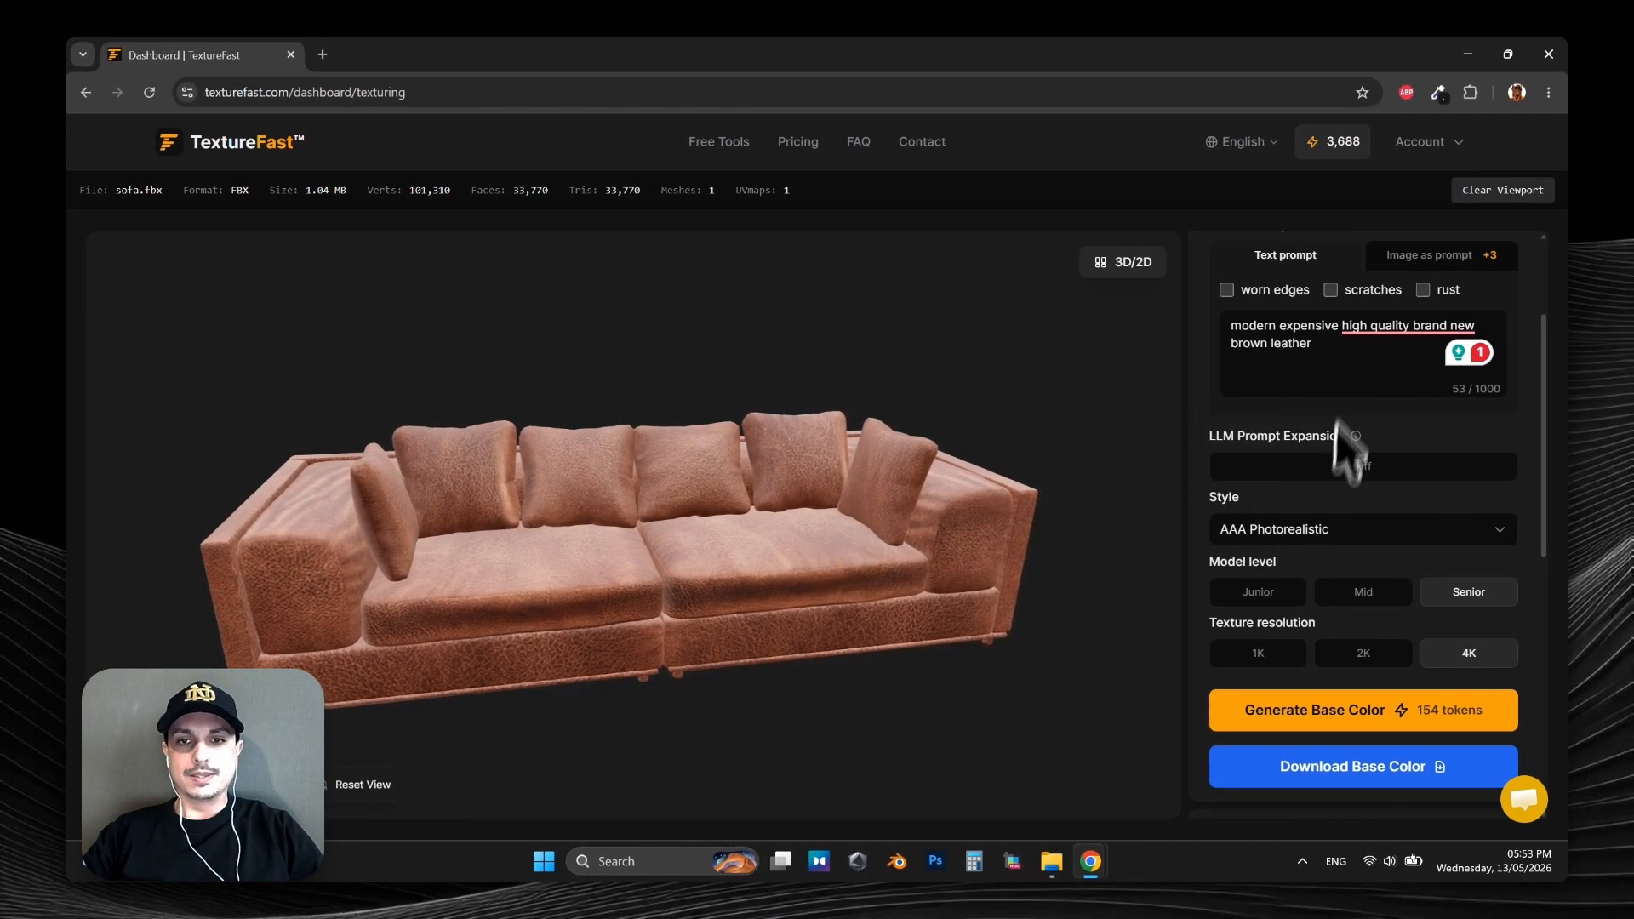
Generate a detailed normal map for the sofa at Junior level and 1K, and check the relief on the model.
{"action": "left_click", "coordinate": [1402, 305]}
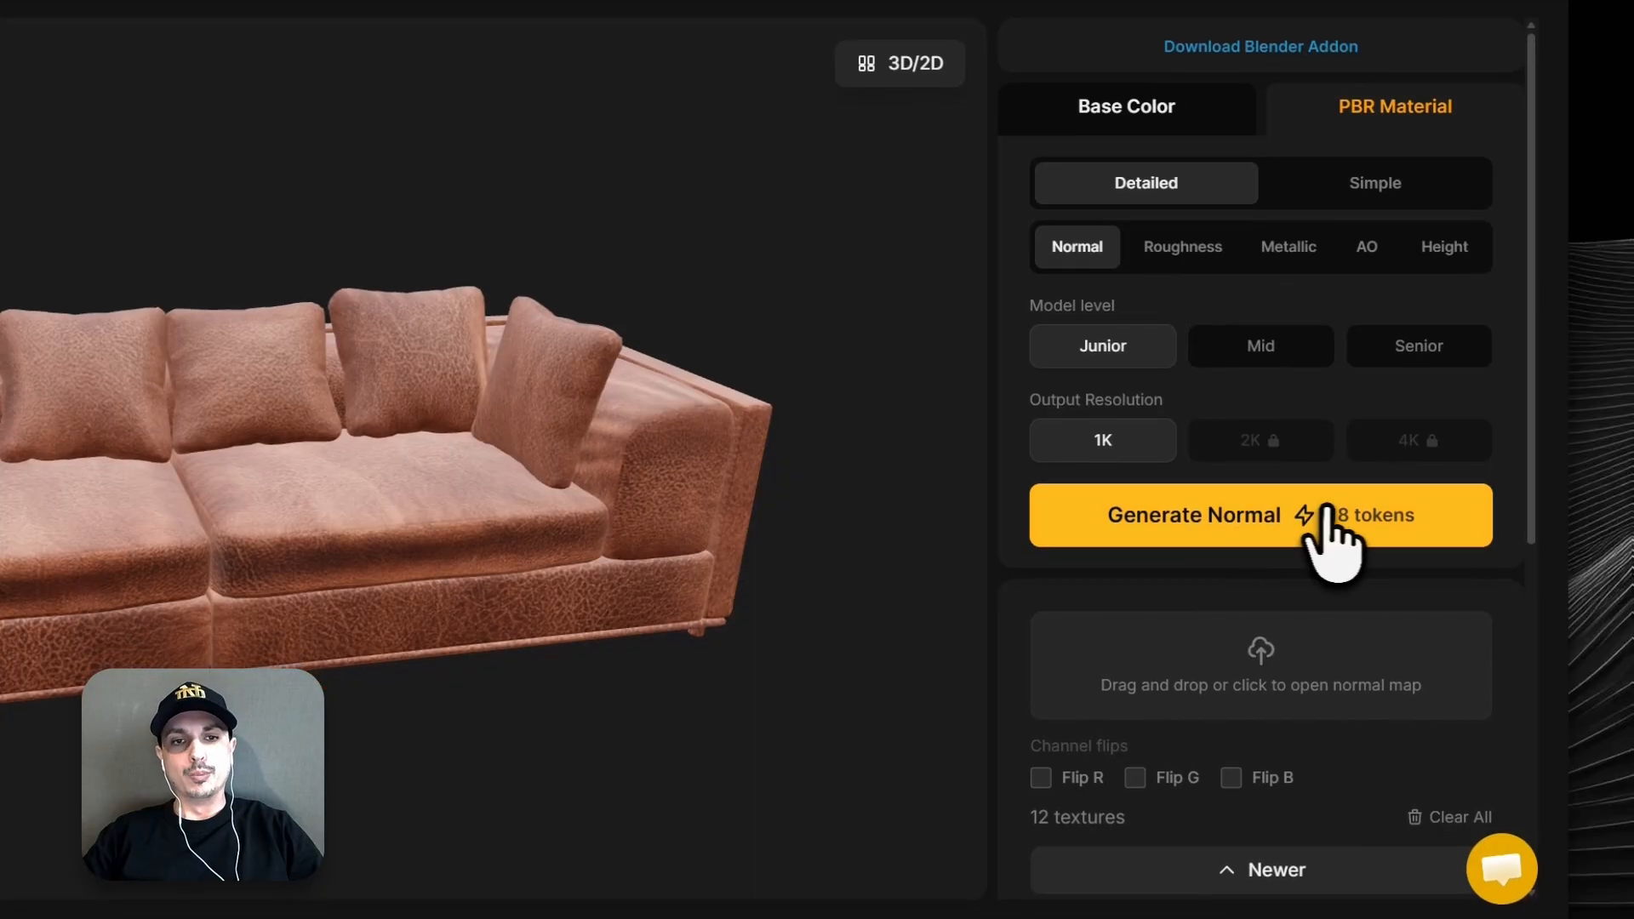
{"action": "left_click", "coordinate": [1358, 626]}
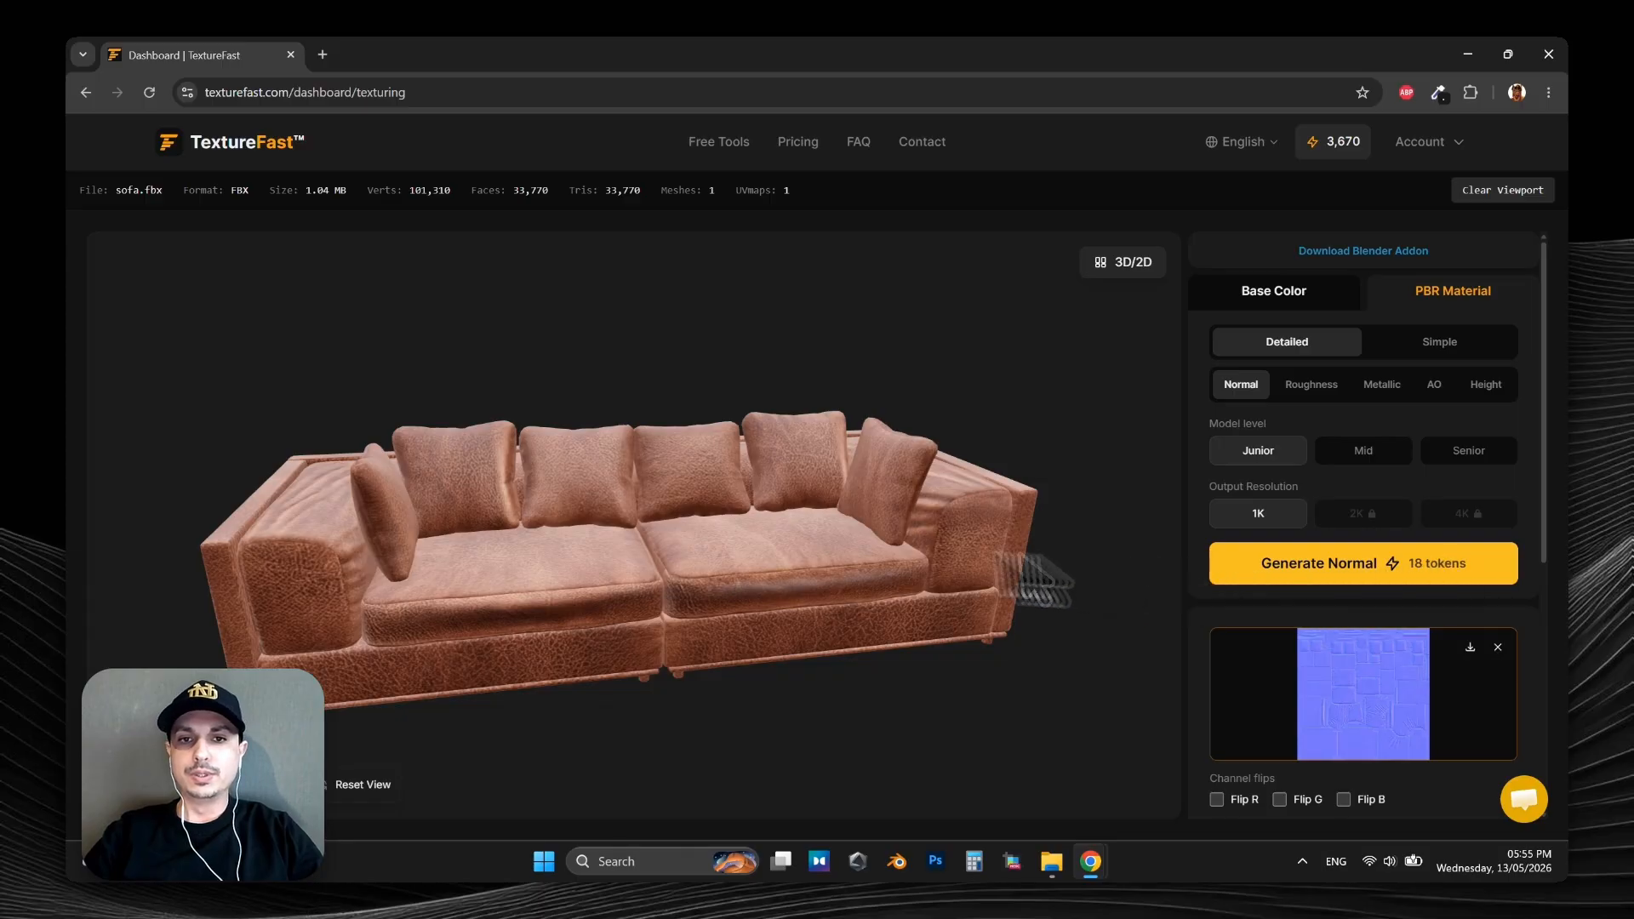
{"action": "left_click_drag", "start_coordinate": [613, 541], "coordinate": [646, 535]}
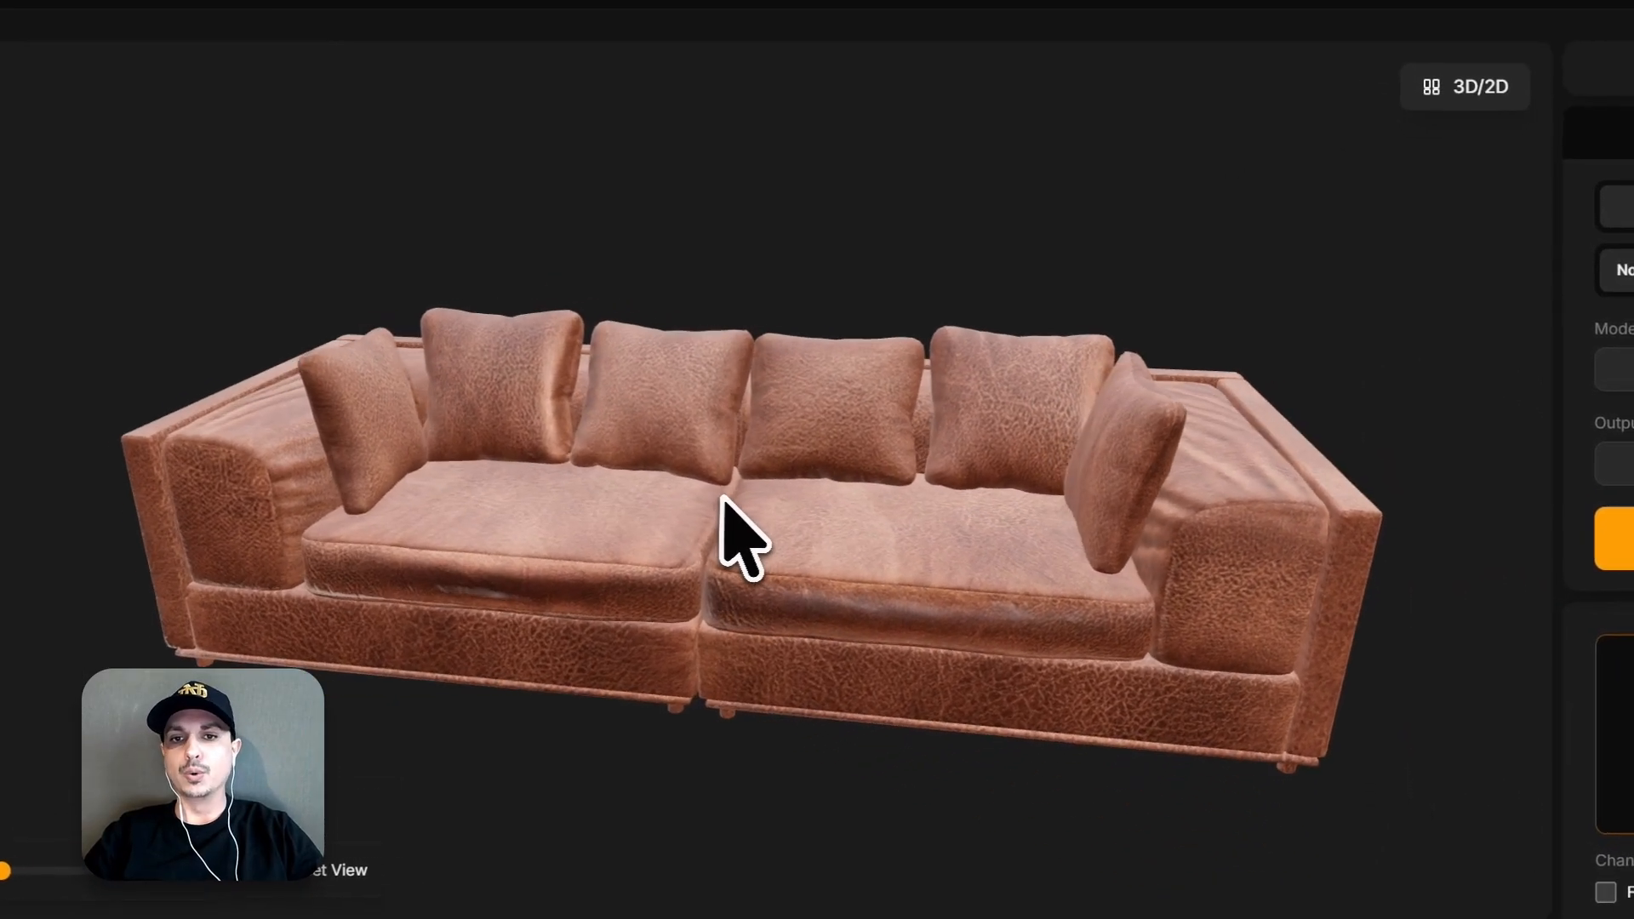
{"action": "left_click_drag", "start_coordinate": [731, 496], "coordinate": [766, 498]}
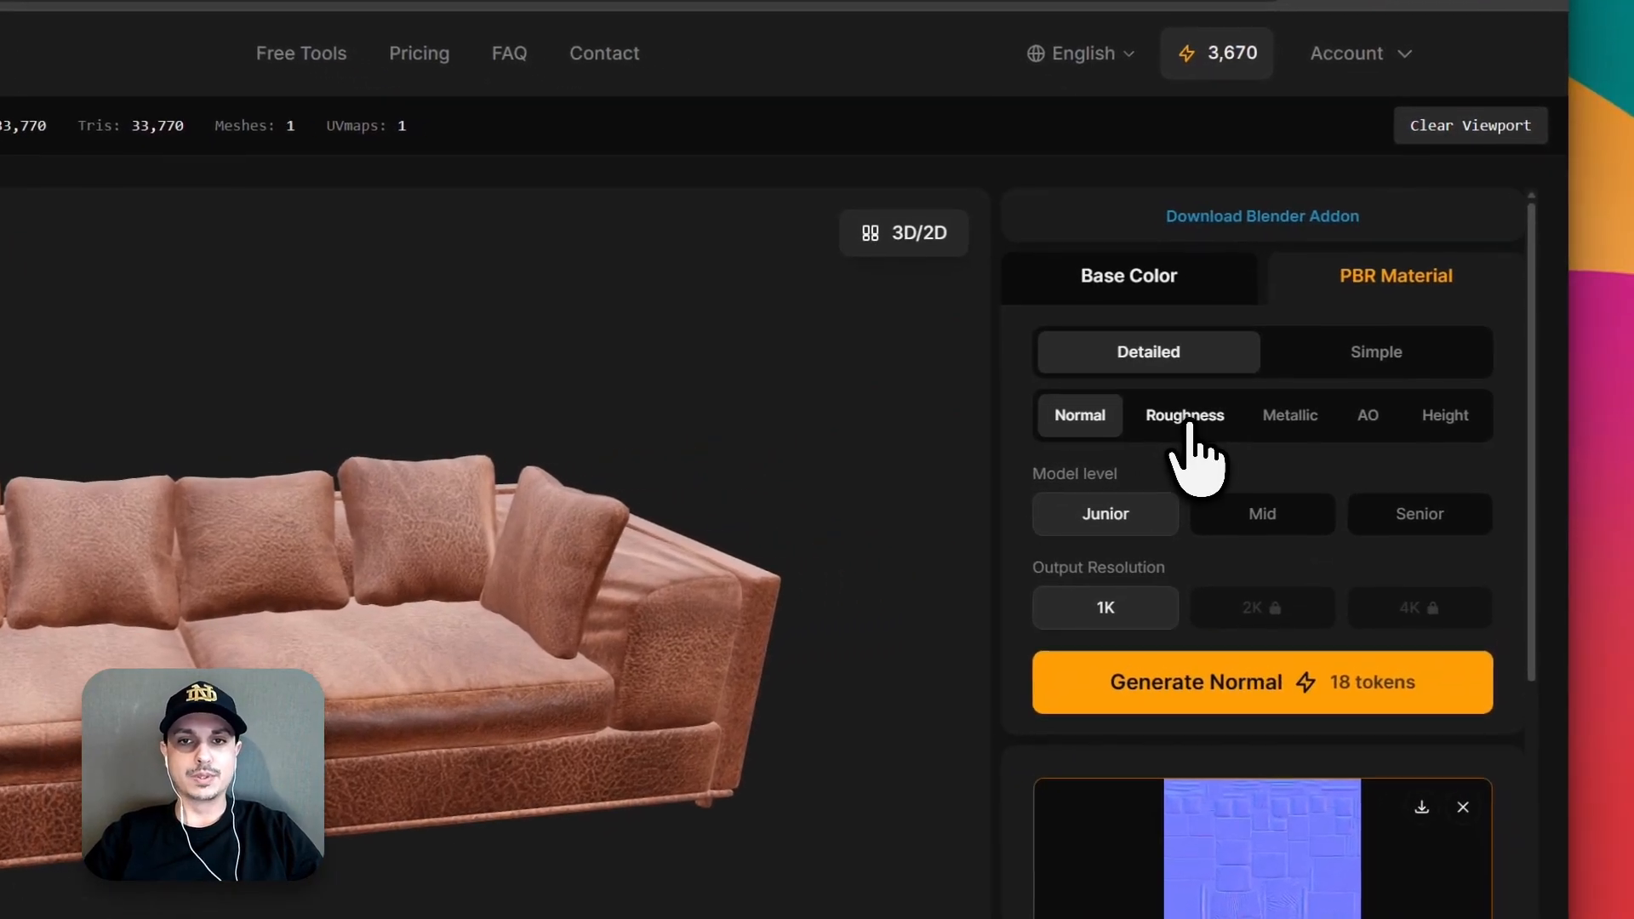
Generate a roughness map with the surface character "leather" and set its contrast to 0.30.
{"action": "left_click", "coordinate": [1279, 409]}
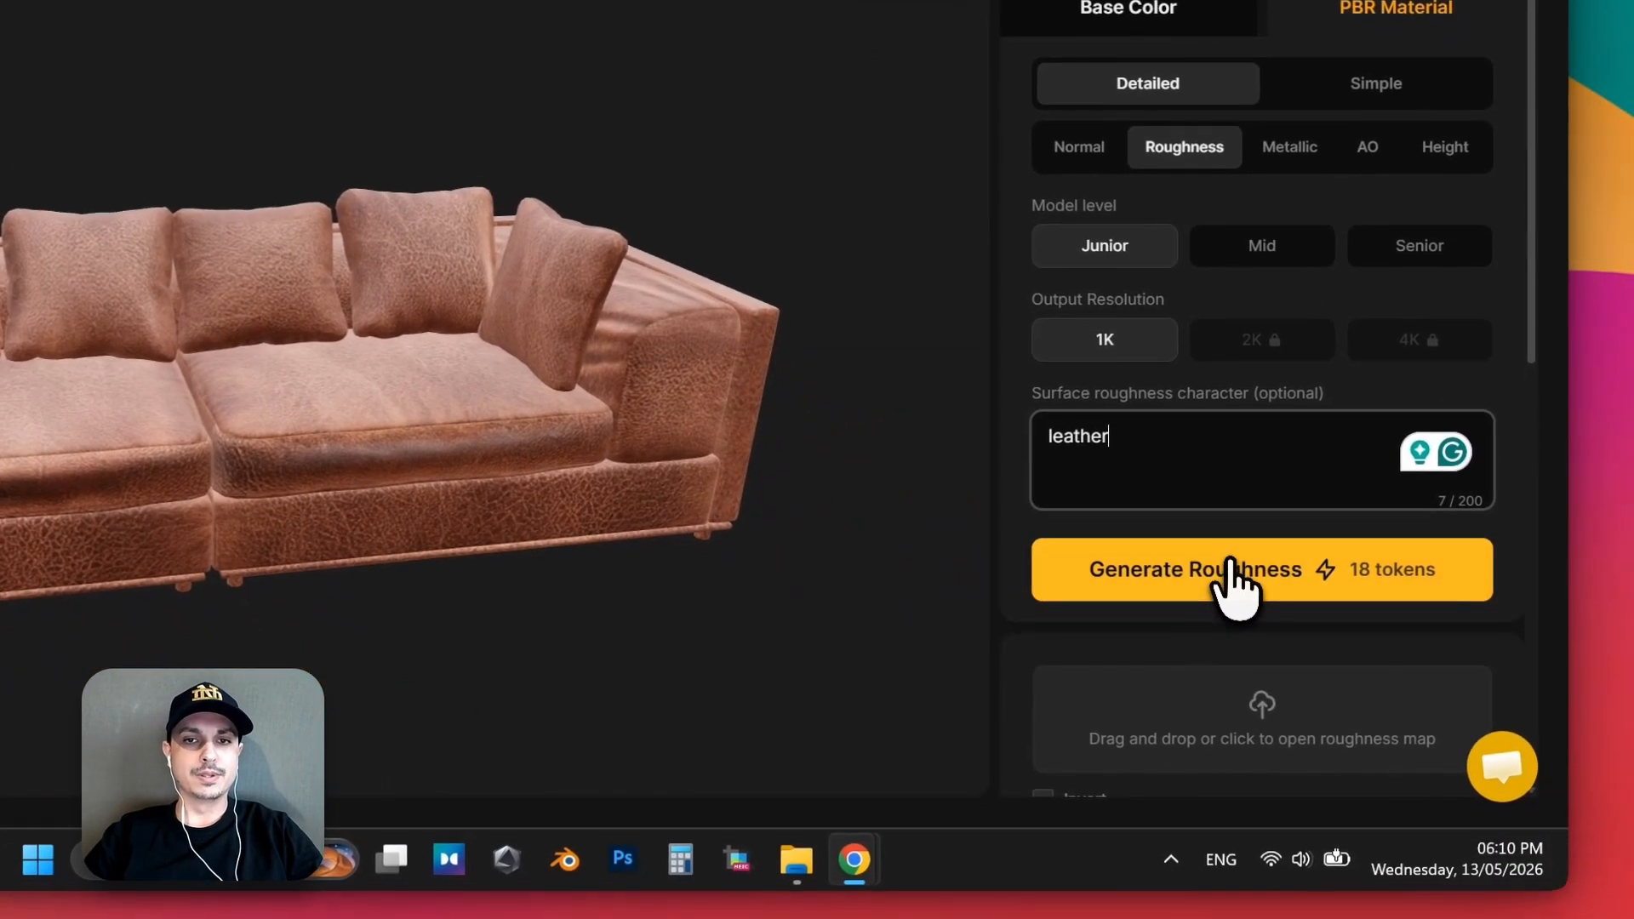
{"action": "left_click", "coordinate": [1370, 667]}
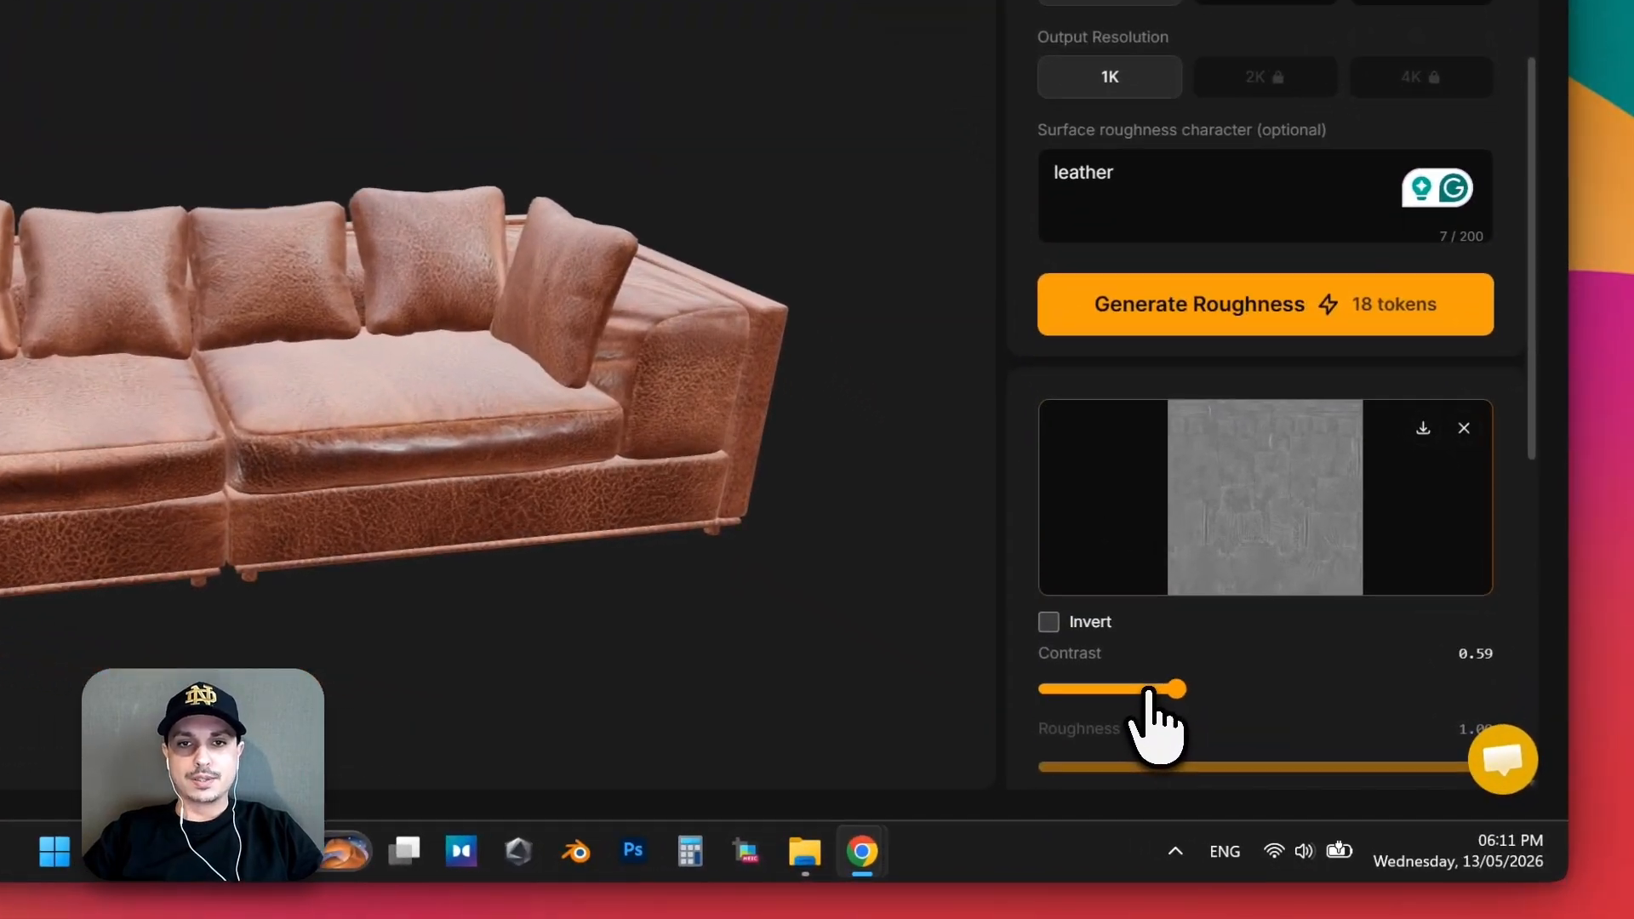
{"action": "left_click_drag", "start_coordinate": [1302, 753], "coordinate": [1283, 752]}
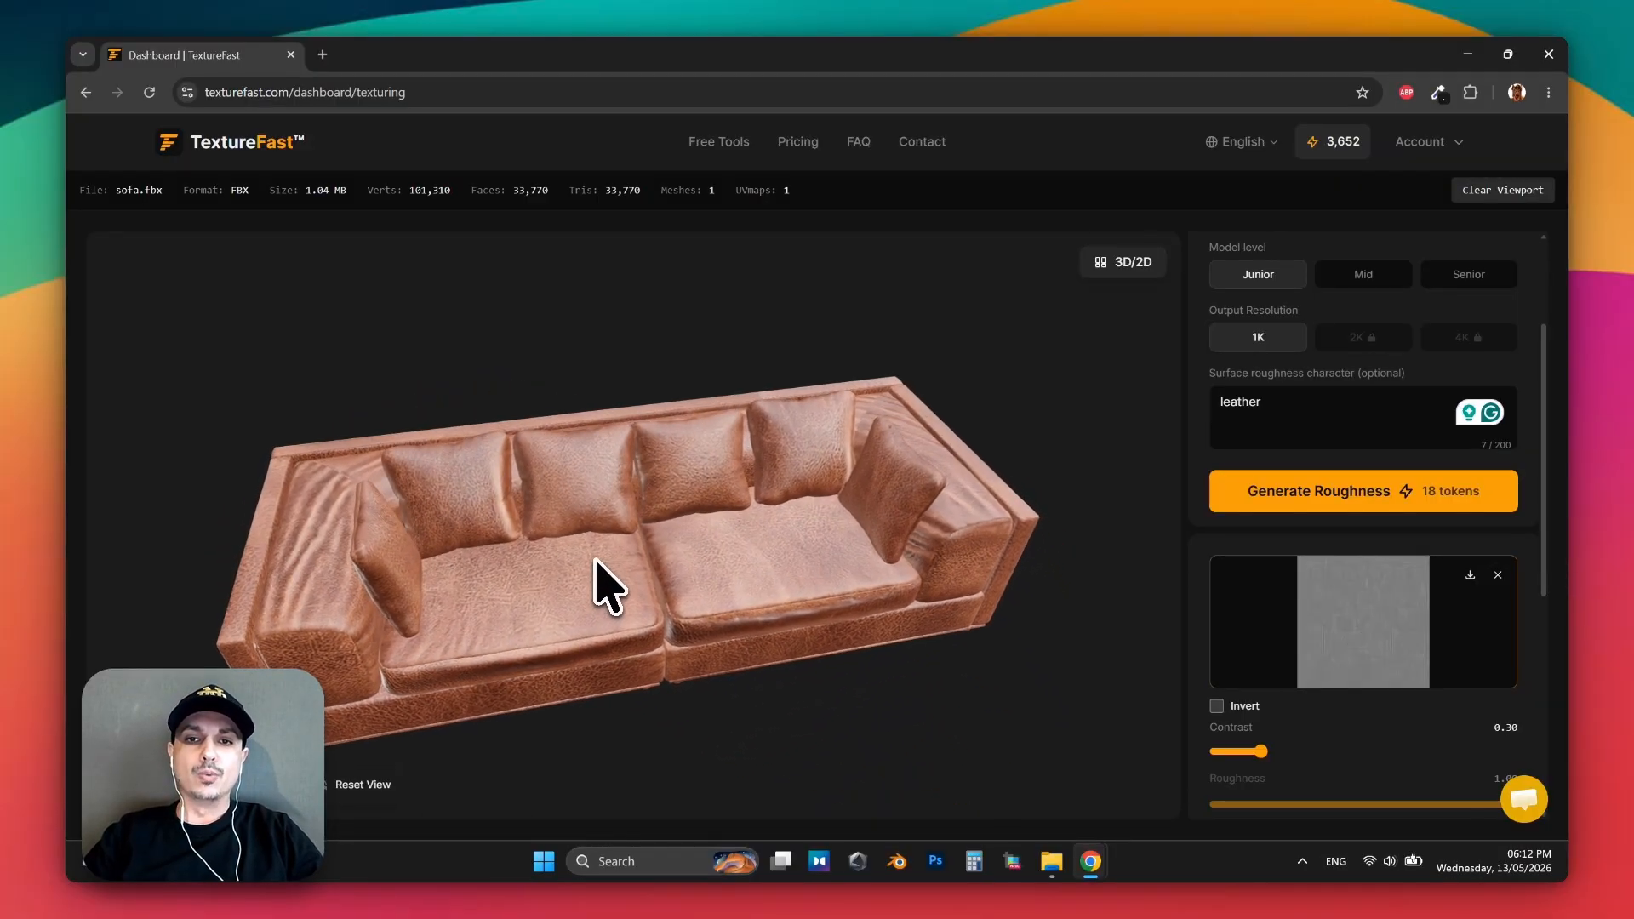
Look through the generation settings for the AO and Height maps of the PBR material.
{"action": "scroll", "coordinate": [1458, 545], "scroll_direction": "up", "scroll_amount": 2}
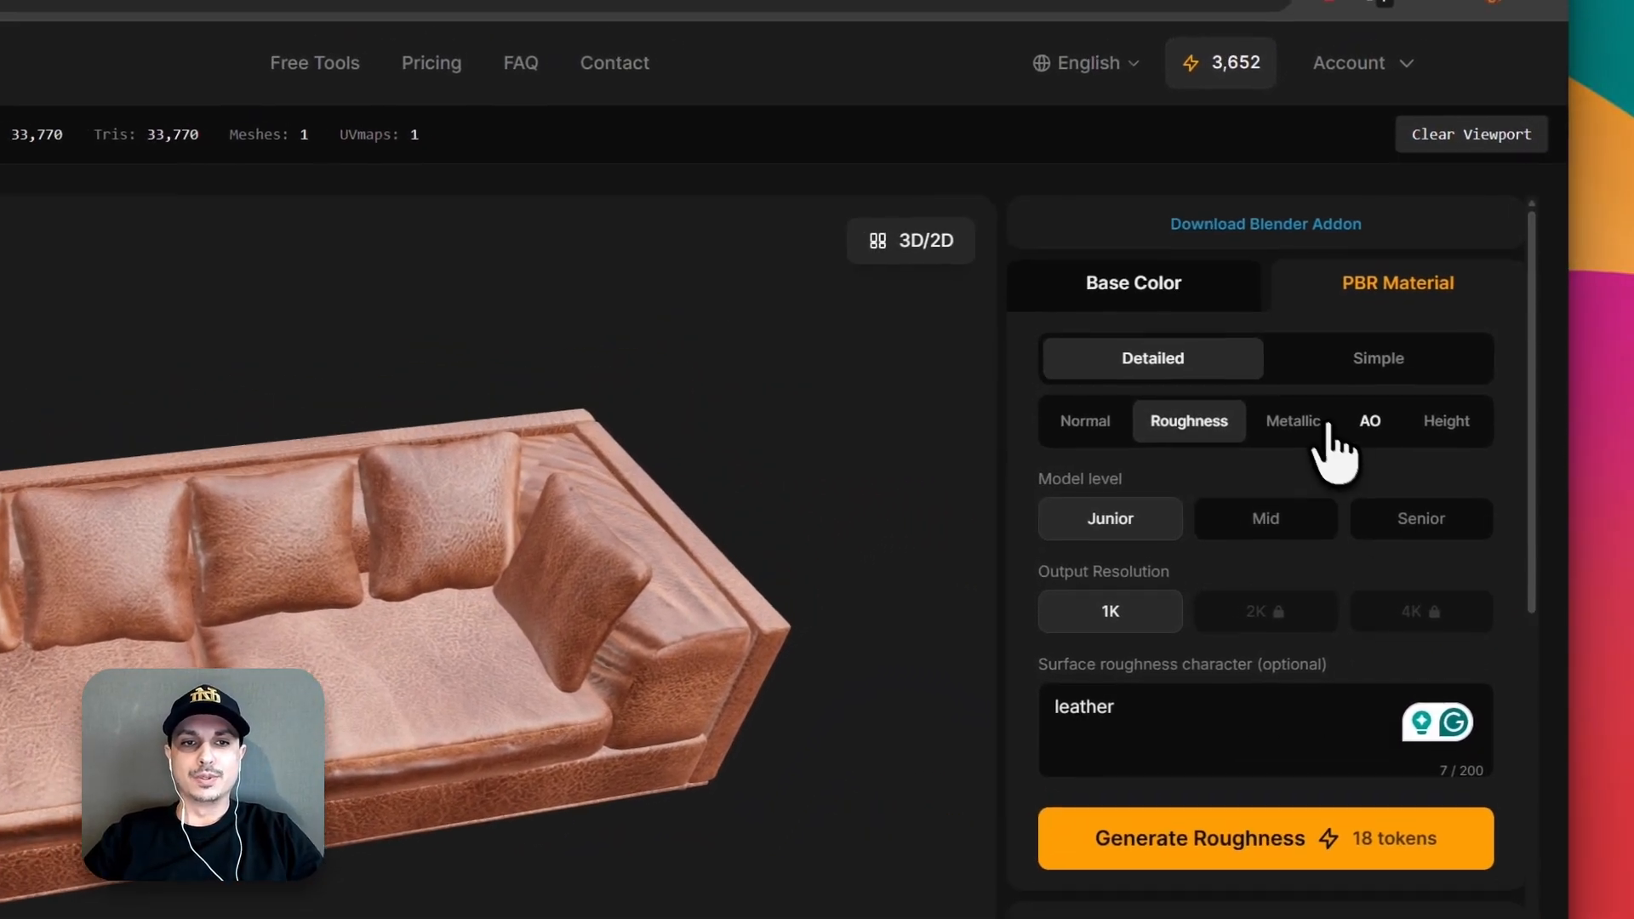
{"action": "left_click", "coordinate": [1382, 384]}
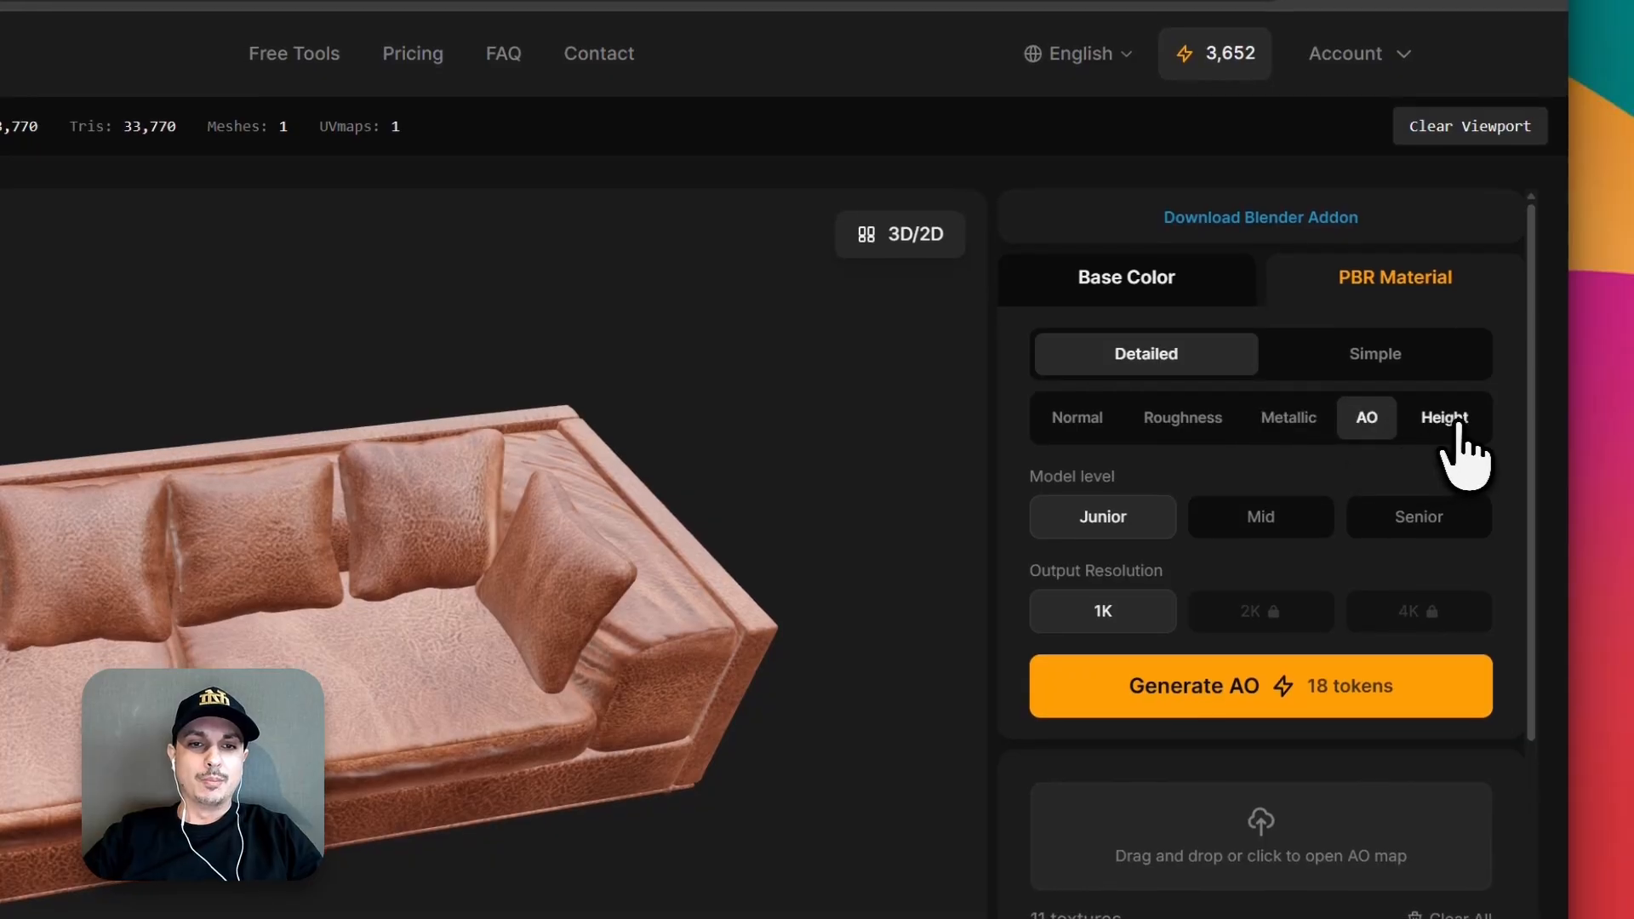
{"action": "left_click", "coordinate": [1455, 422]}
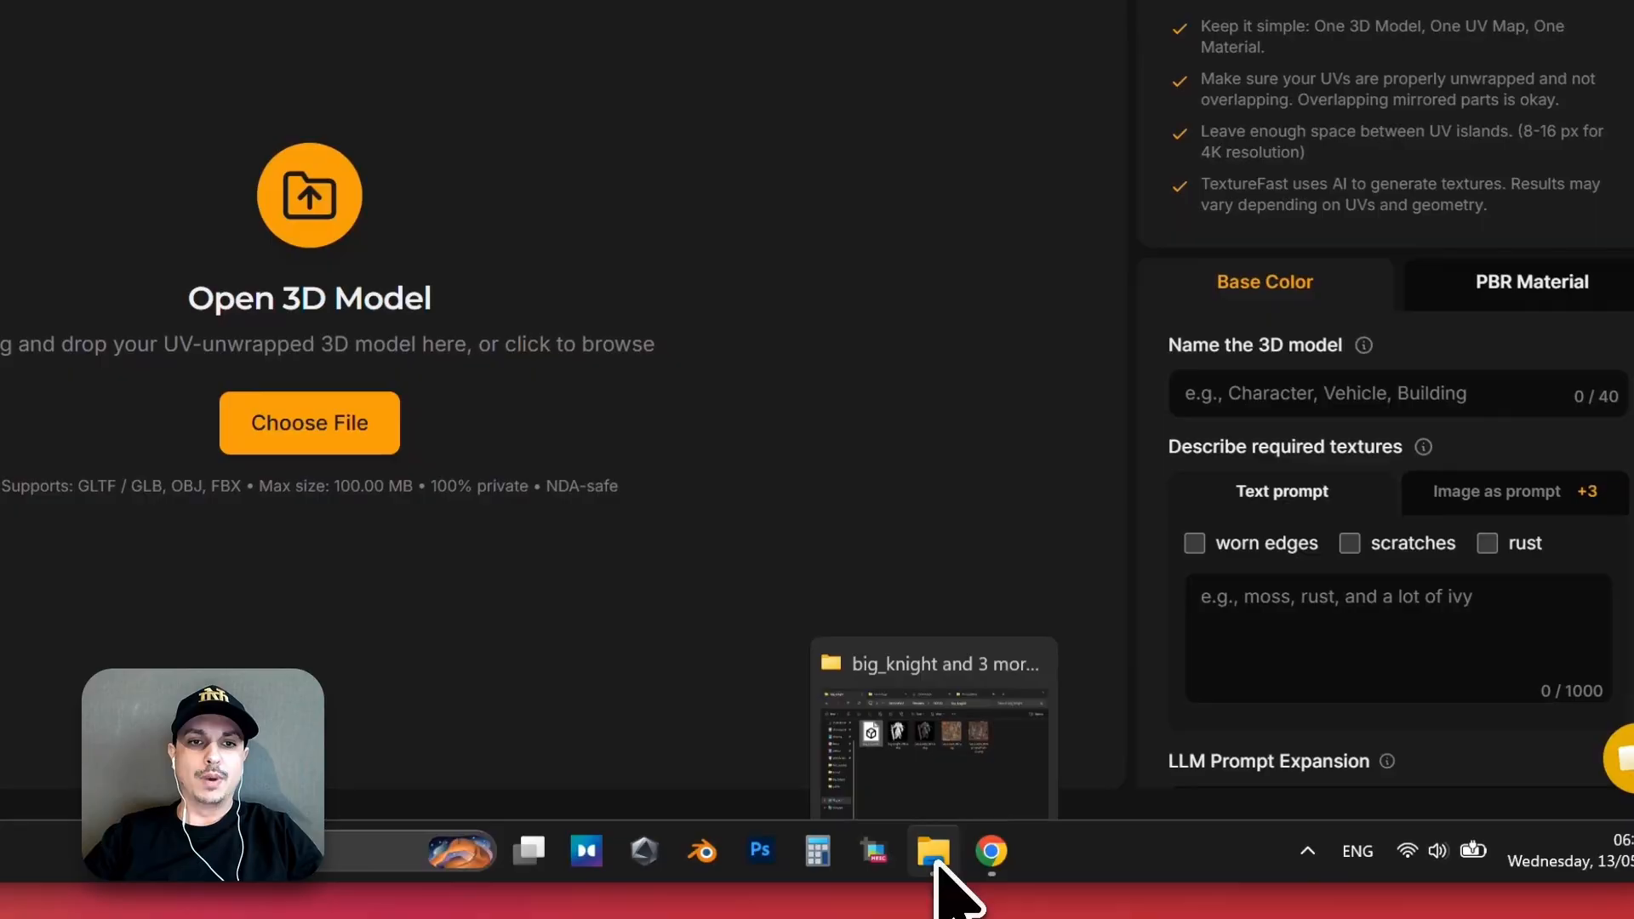
Load big_knight.fbx from File Explorer into TextureFast and continue past the model check without fixing its UVs.
{"action": "left_click", "coordinate": [936, 863]}
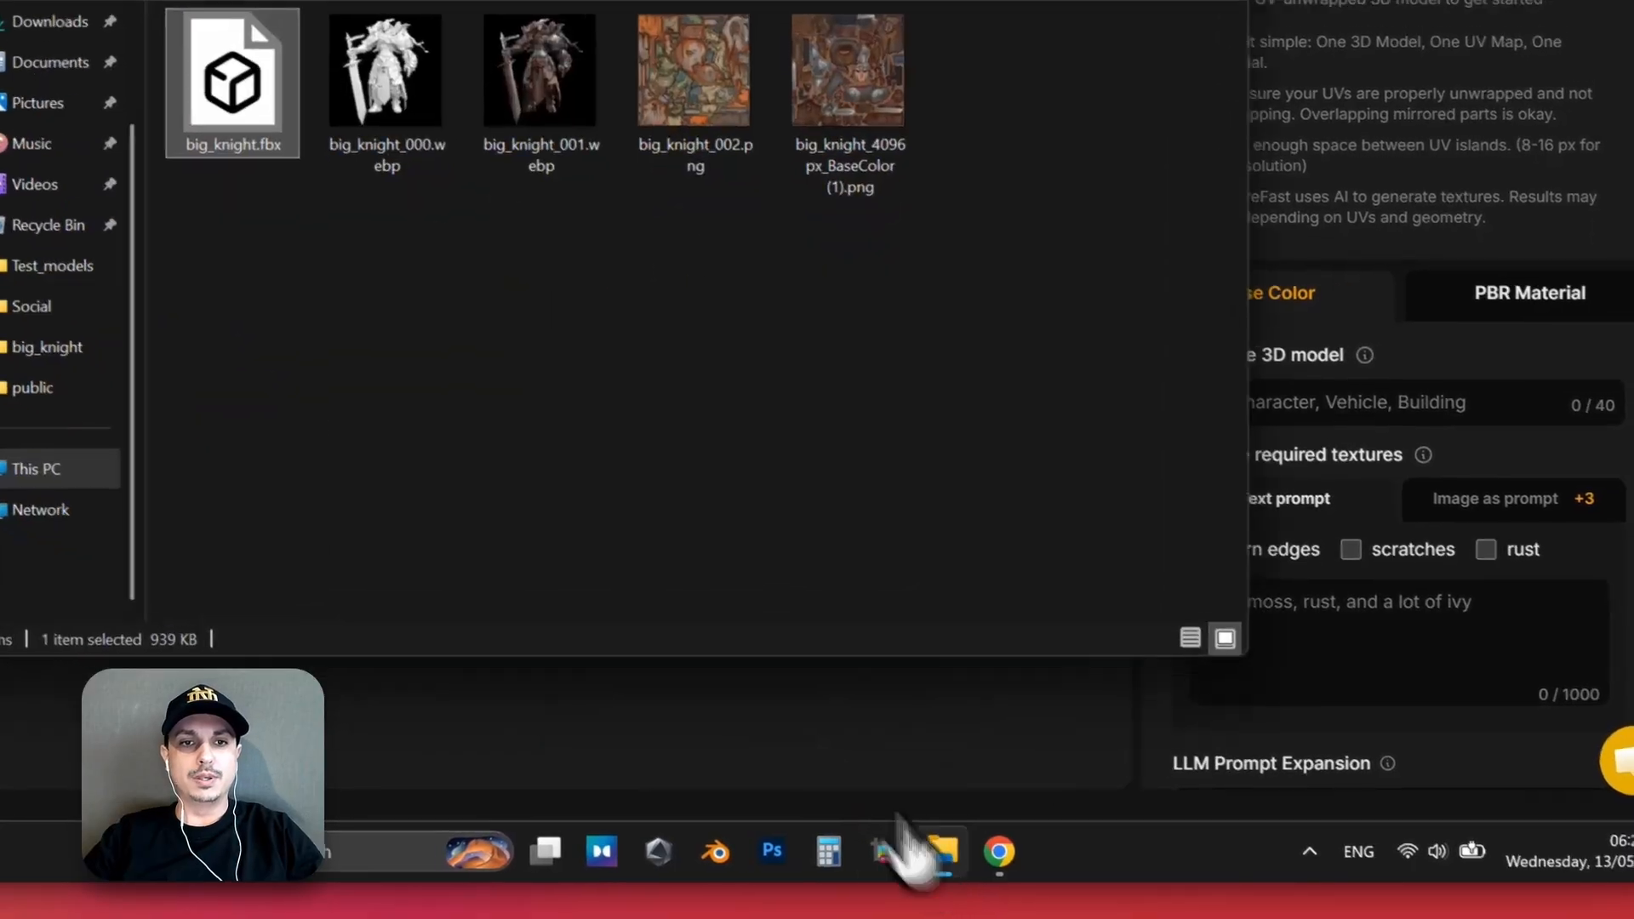
{"action": "left_click_drag", "start_coordinate": [538, 319], "coordinate": [302, 434]}
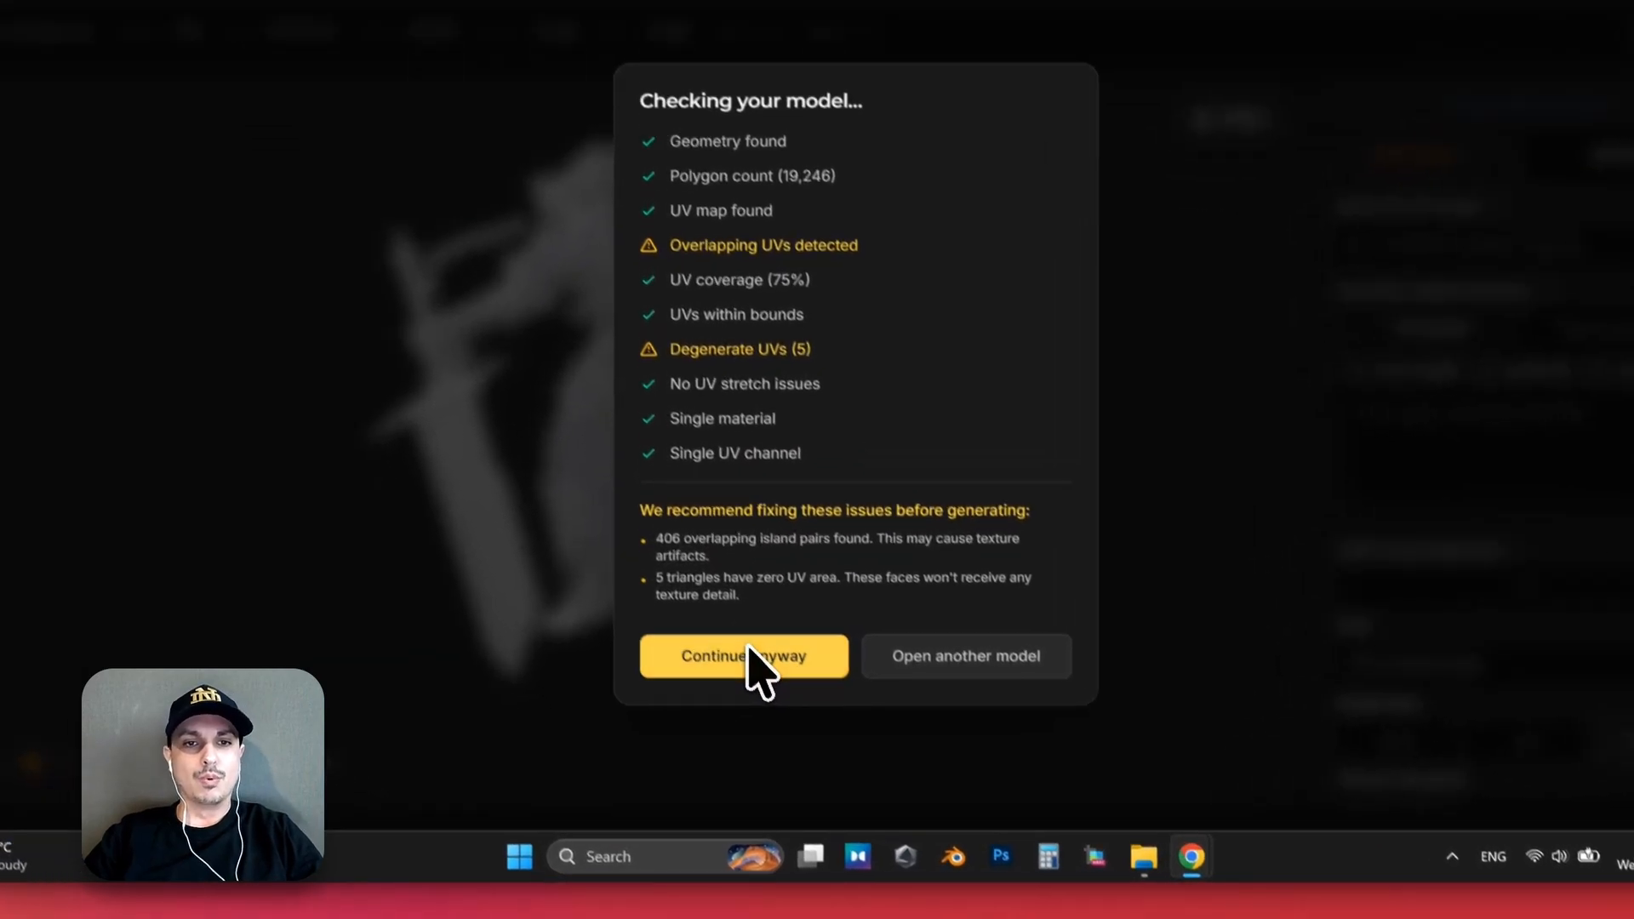
{"action": "left_click", "coordinate": [734, 699]}
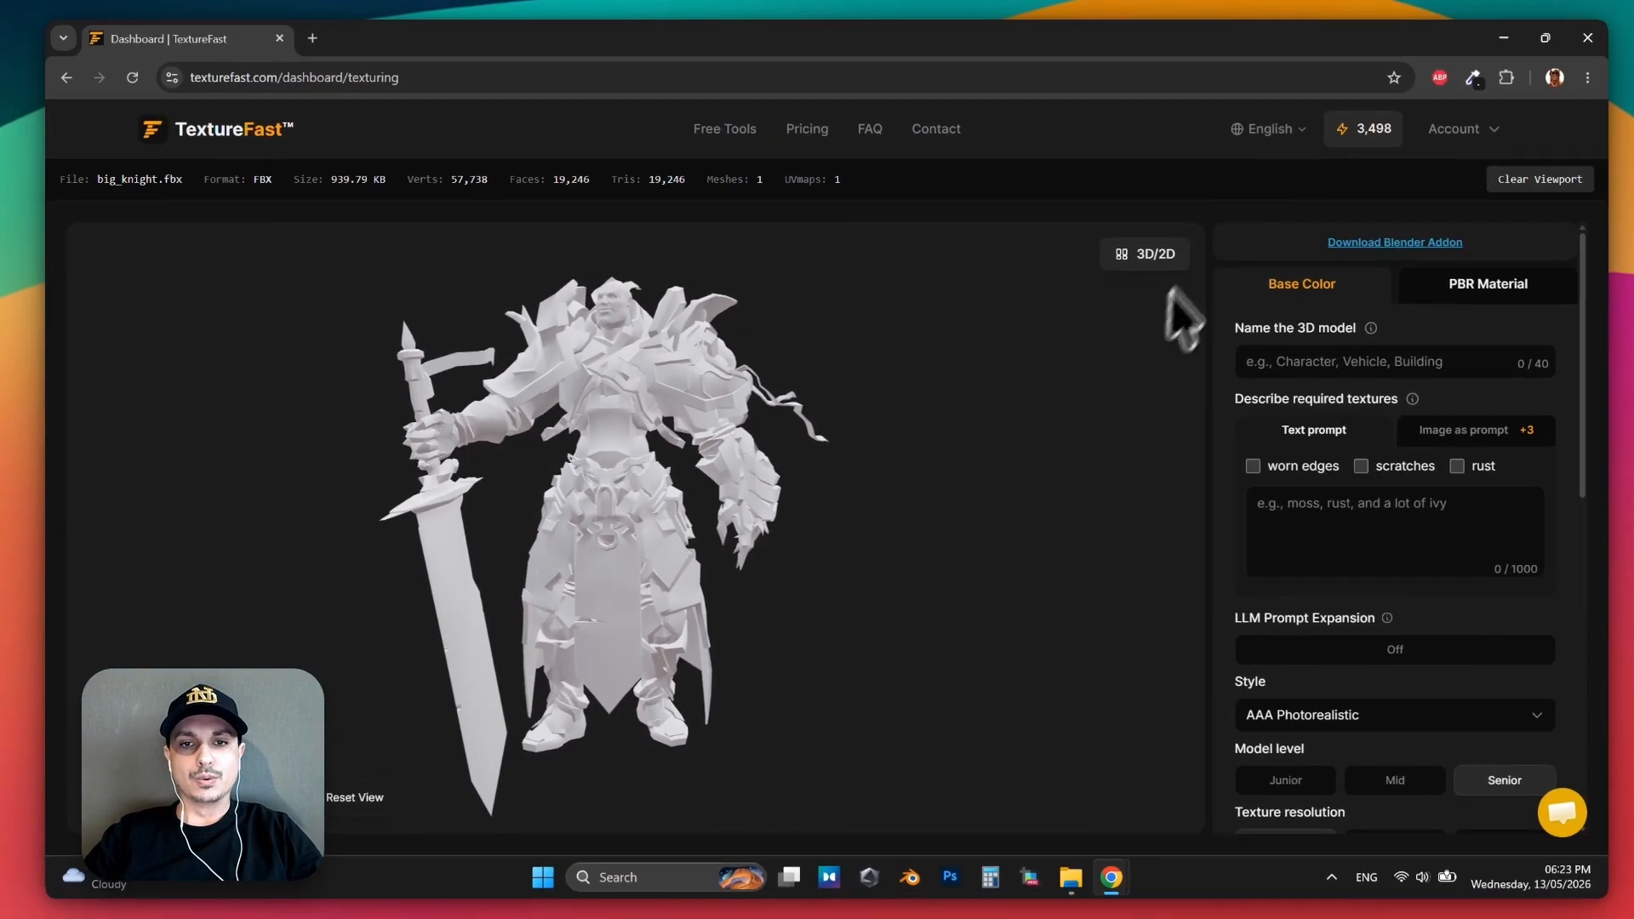
Examine the knight's UV layout beside the 3D view, reset its zoom to 100%, and return to the 3D-only view.
{"action": "left_click", "coordinate": [1149, 254]}
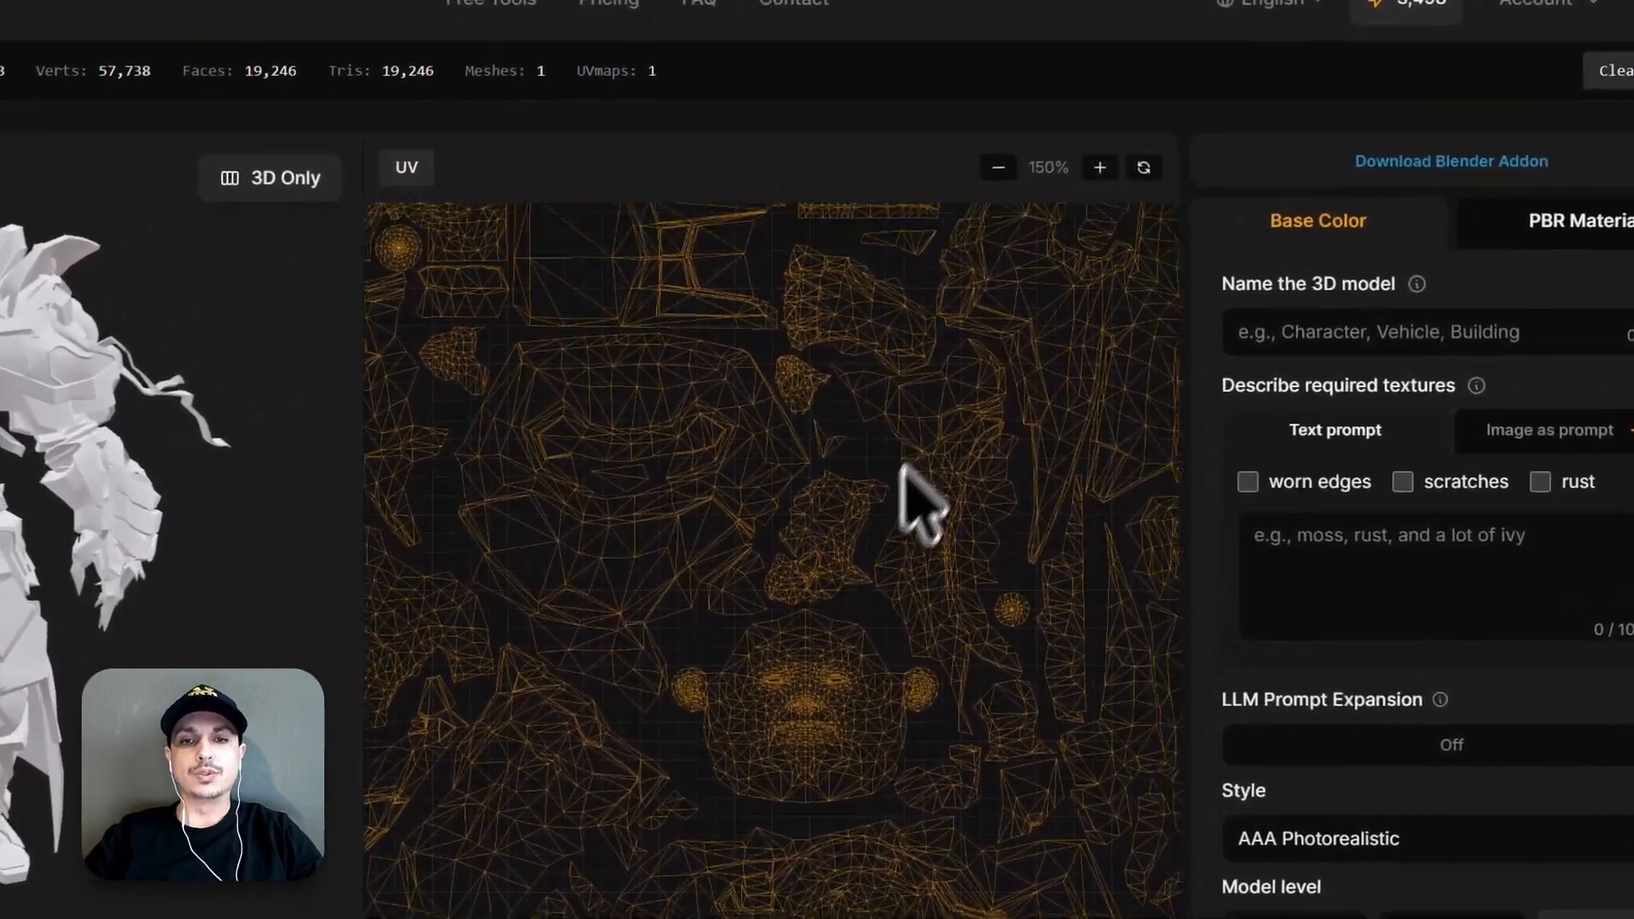
{"action": "left_click_drag", "start_coordinate": [903, 466], "coordinate": [1134, 657]}
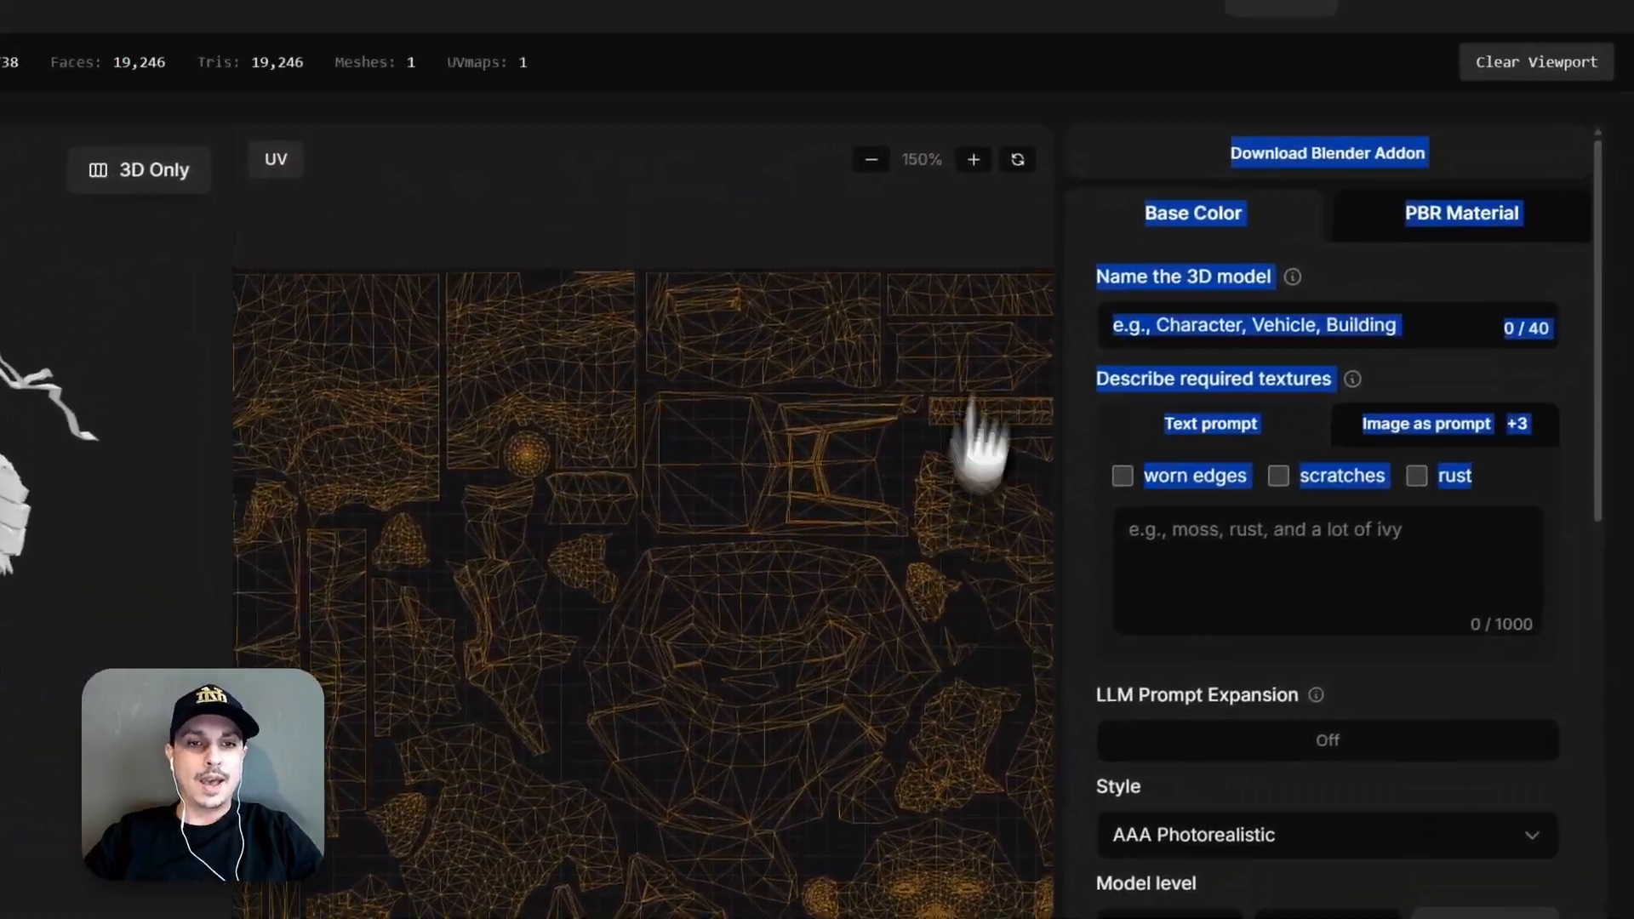
{"action": "left_click", "coordinate": [1144, 168]}
{"action": "left_click", "coordinate": [983, 357]}
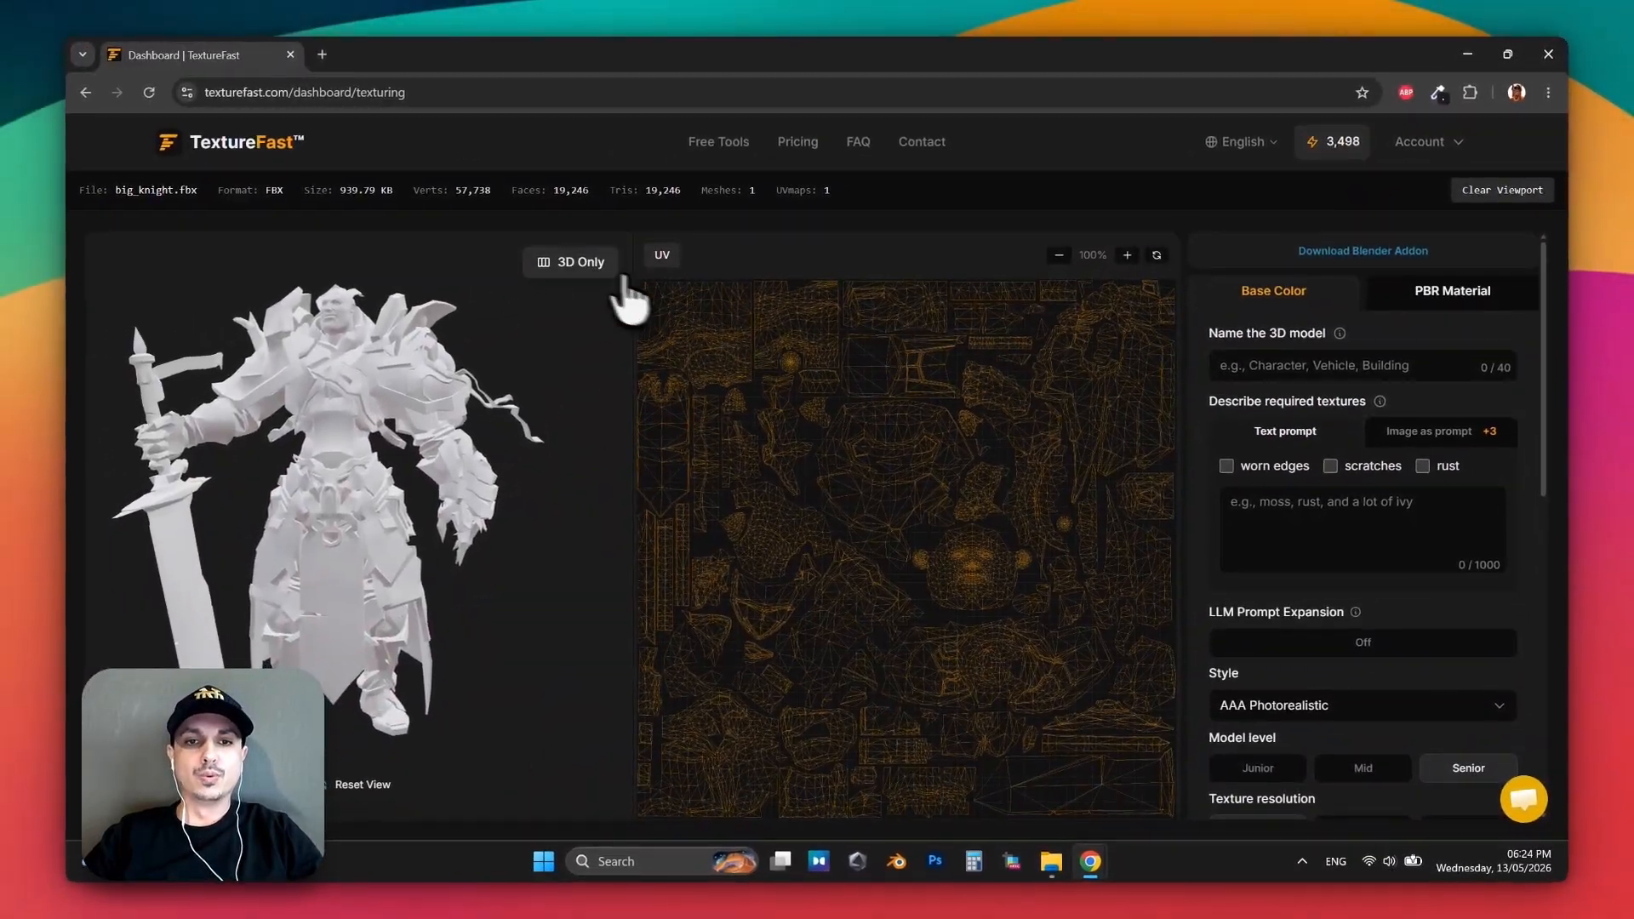
{"action": "left_click", "coordinate": [622, 275]}
Name the model "knight" and describe its required textures as "cyberpunk knight".
{"action": "left_click", "coordinate": [1386, 368]}
{"action": "type", "text": "kn"}
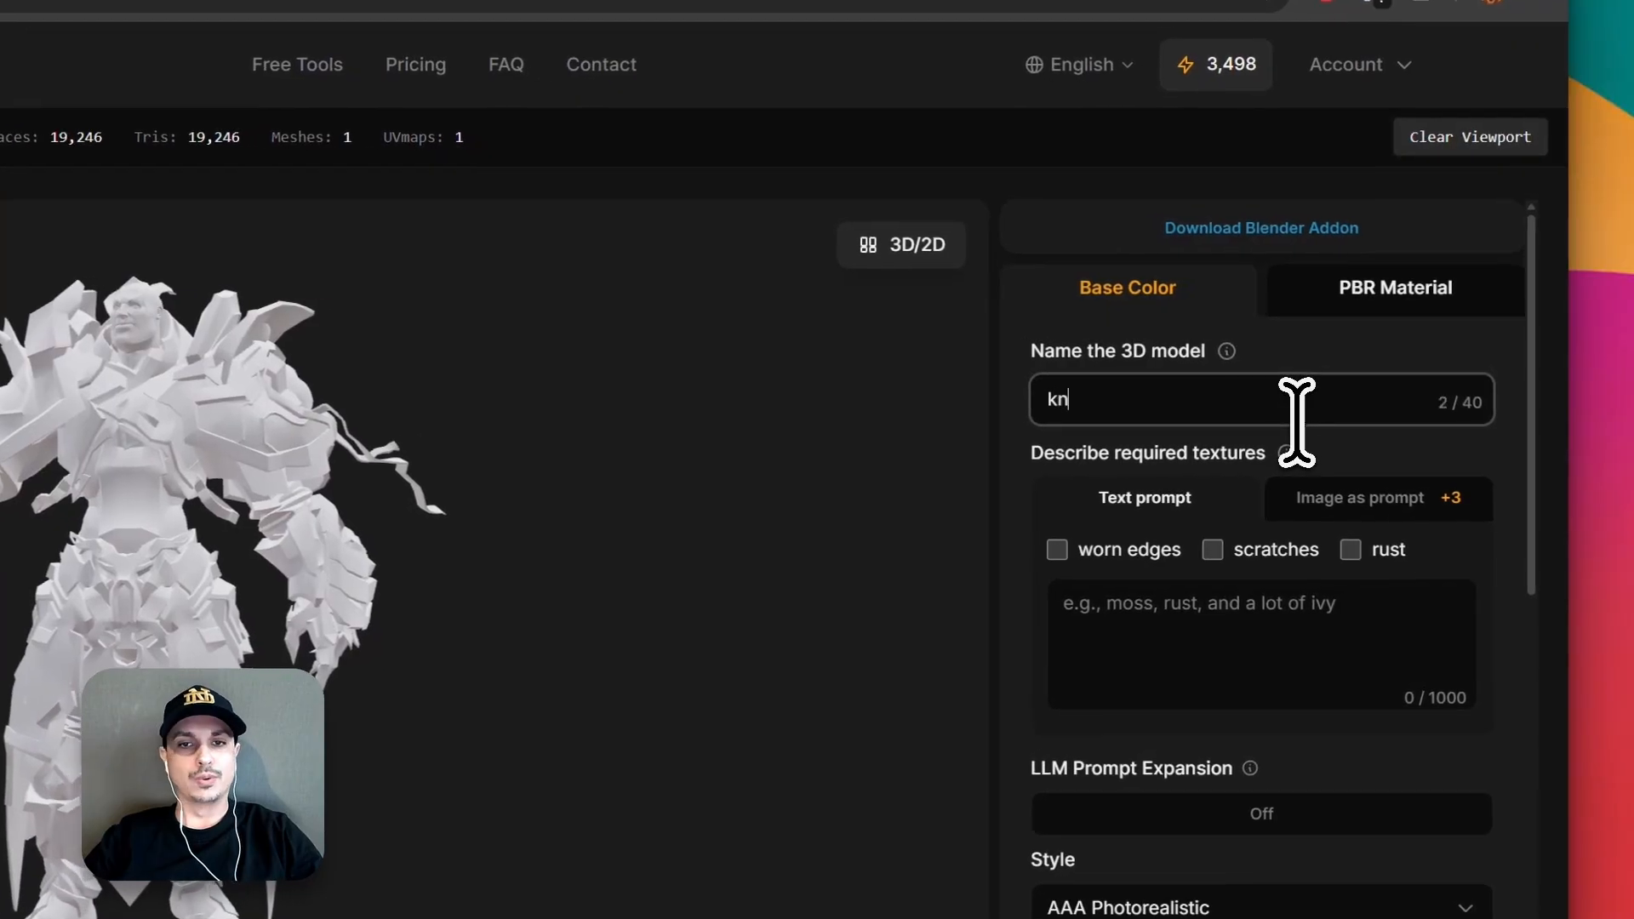
{"action": "type", "text": "ight"}
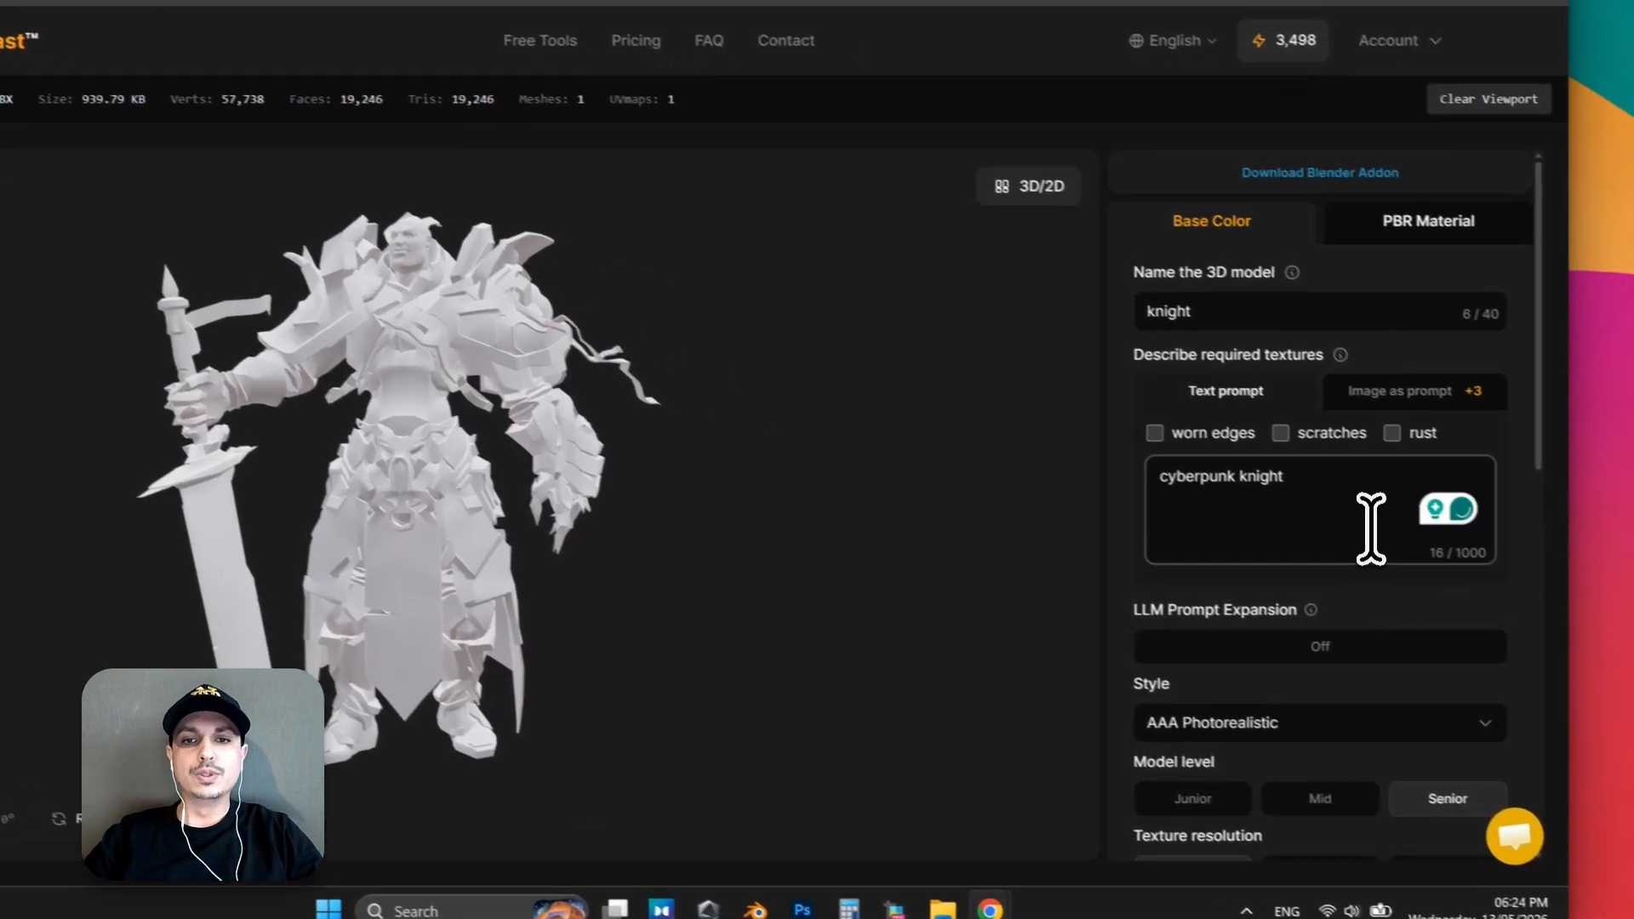
{"action": "scroll", "coordinate": [1362, 557], "scroll_direction": "down", "scroll_amount": 2}
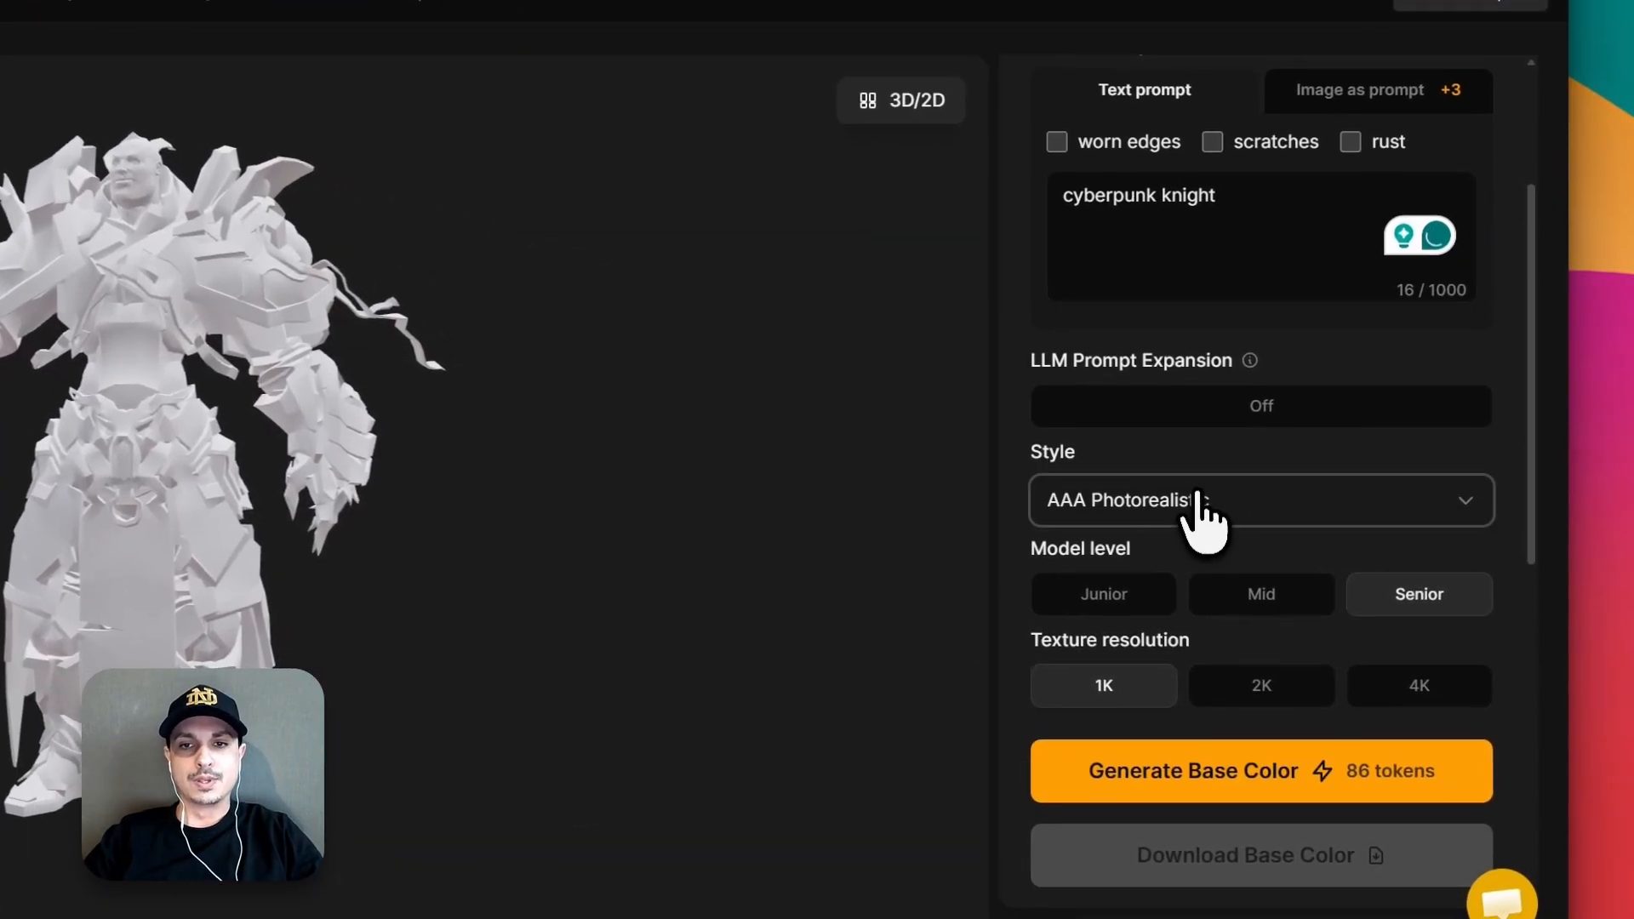
Generate the knight's base color in the Hand-Painted style with the Mid model level and 4K texture resolution.
{"action": "left_click", "coordinate": [1307, 543]}
{"action": "scroll", "coordinate": [1322, 612], "scroll_direction": "down", "scroll_amount": 2}
{"action": "scroll", "coordinate": [1260, 609], "scroll_direction": "down", "scroll_amount": 5}
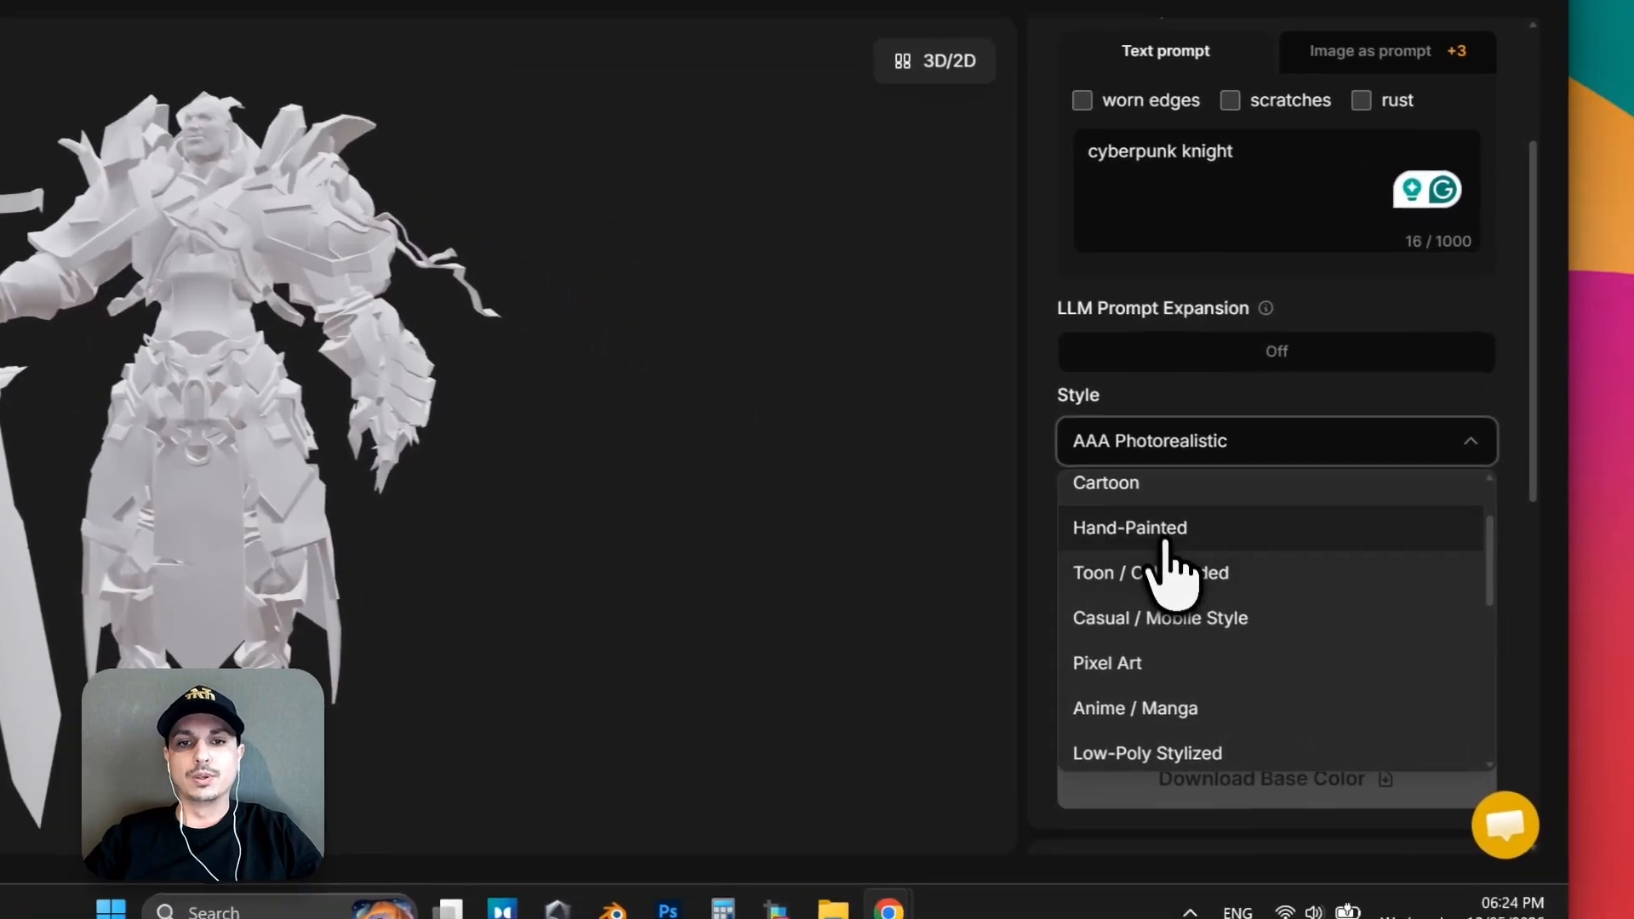
{"action": "left_click", "coordinate": [1285, 593]}
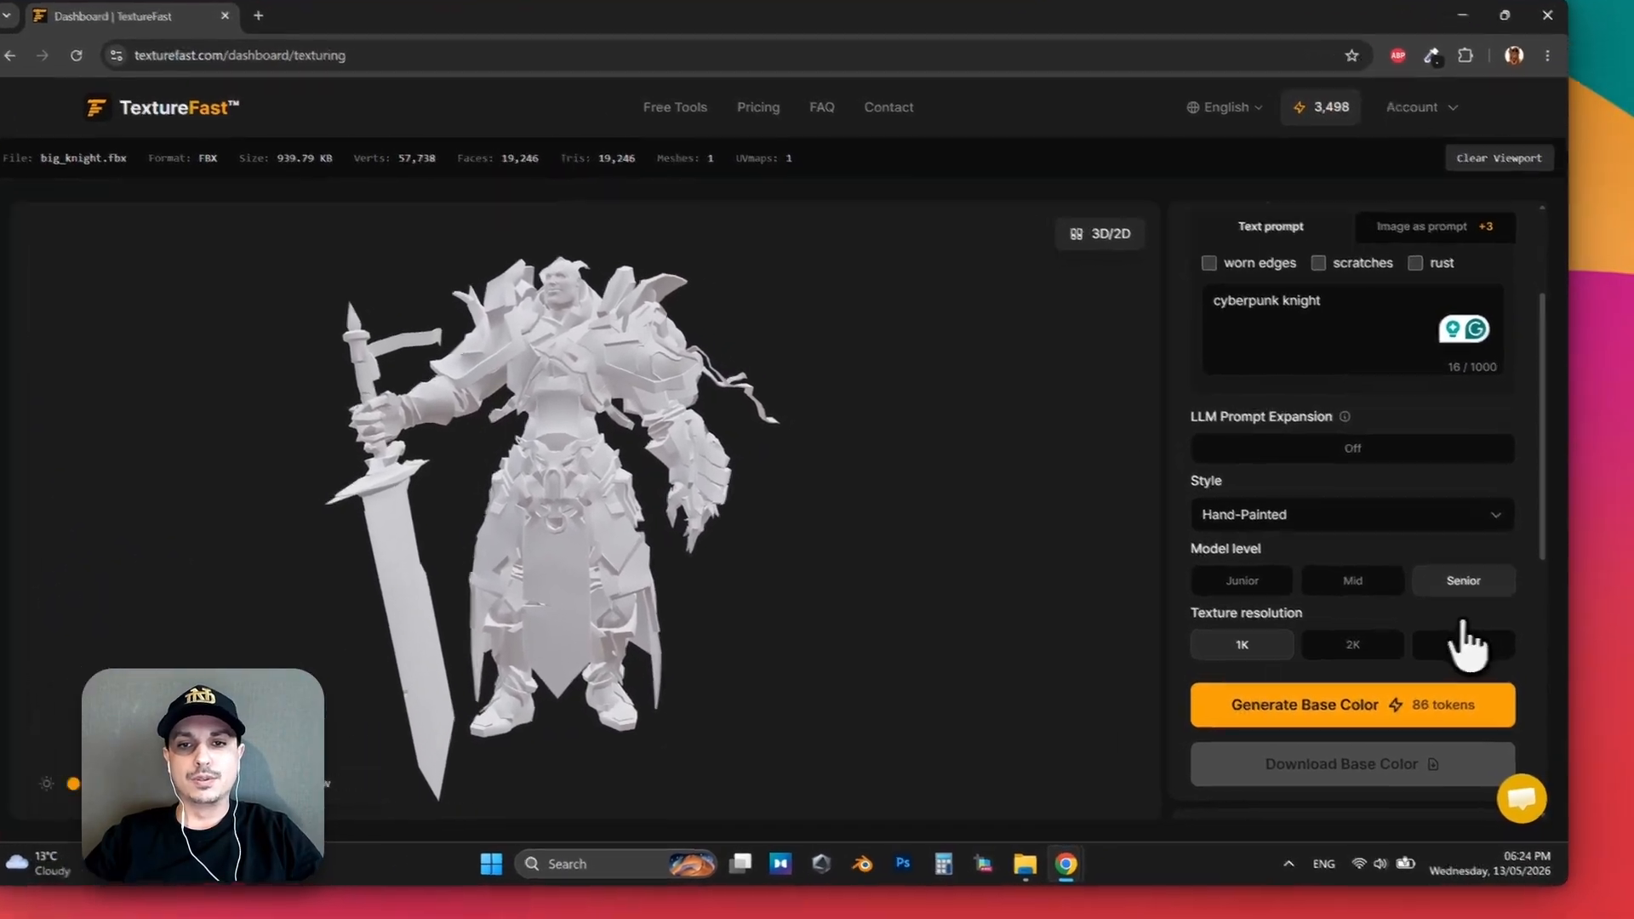
{"action": "left_click", "coordinate": [1277, 536]}
{"action": "left_click", "coordinate": [1414, 568]}
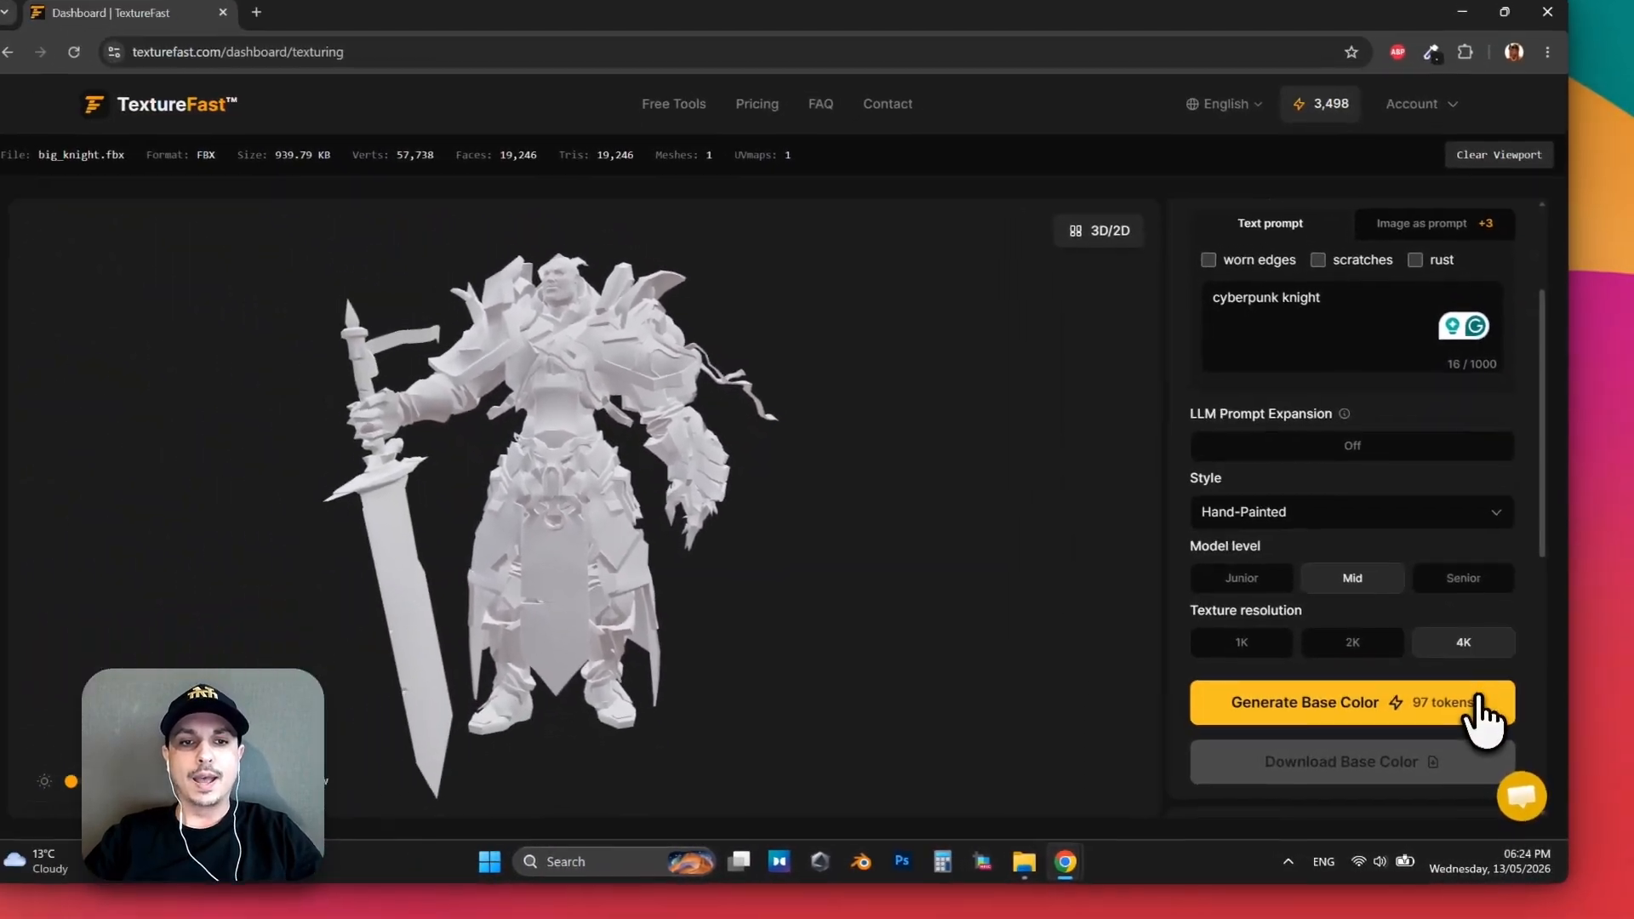
{"action": "left_click", "coordinate": [1444, 662]}
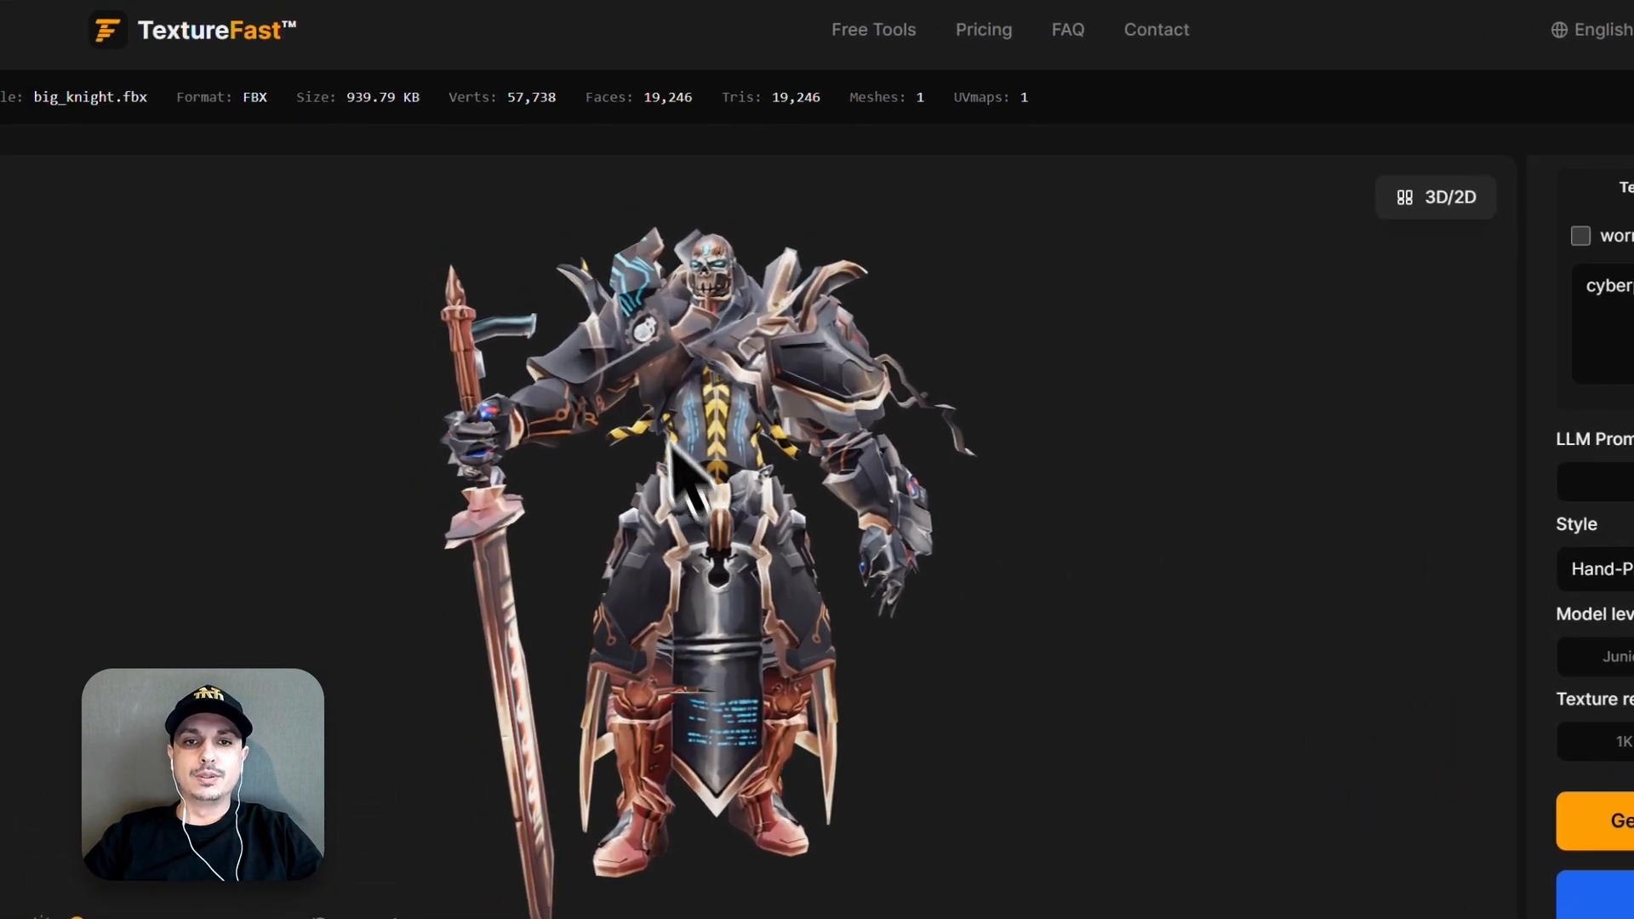
Examine the generated base color on the knight's head, armor, back, gauntlets and sword from several angles.
{"action": "scroll", "coordinate": [686, 409], "scroll_direction": "up", "scroll_amount": 5}
{"action": "left_click_drag", "start_coordinate": [716, 300], "coordinate": [764, 458]}
{"action": "scroll", "coordinate": [748, 336], "scroll_direction": "up", "scroll_amount": 8}
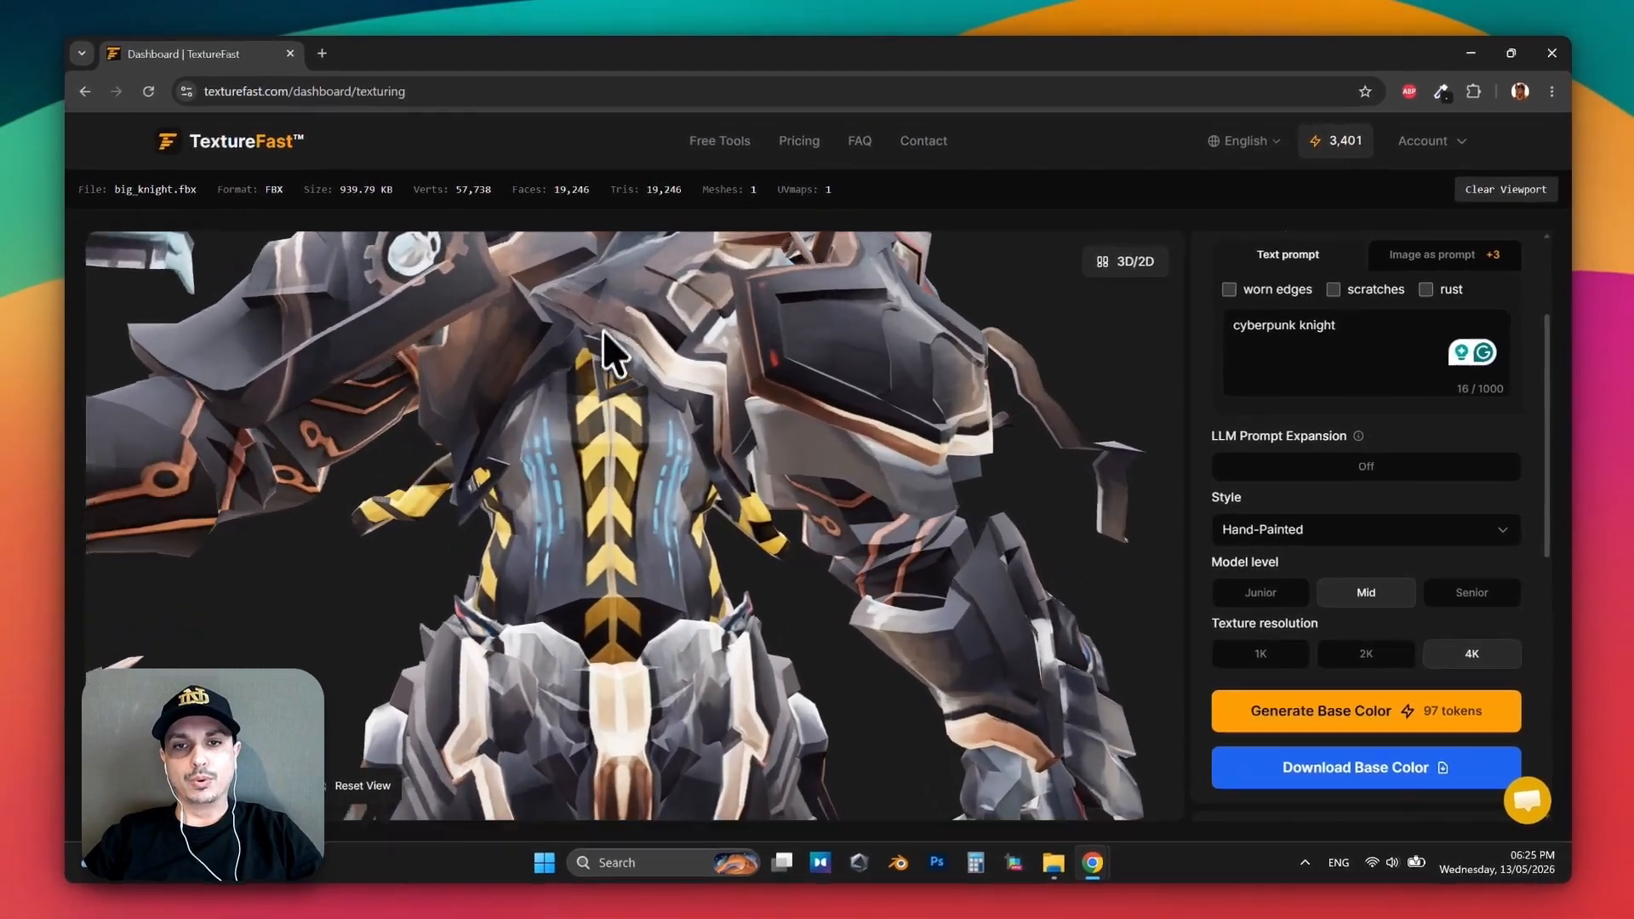
{"action": "left_click_drag", "start_coordinate": [603, 330], "coordinate": [646, 677]}
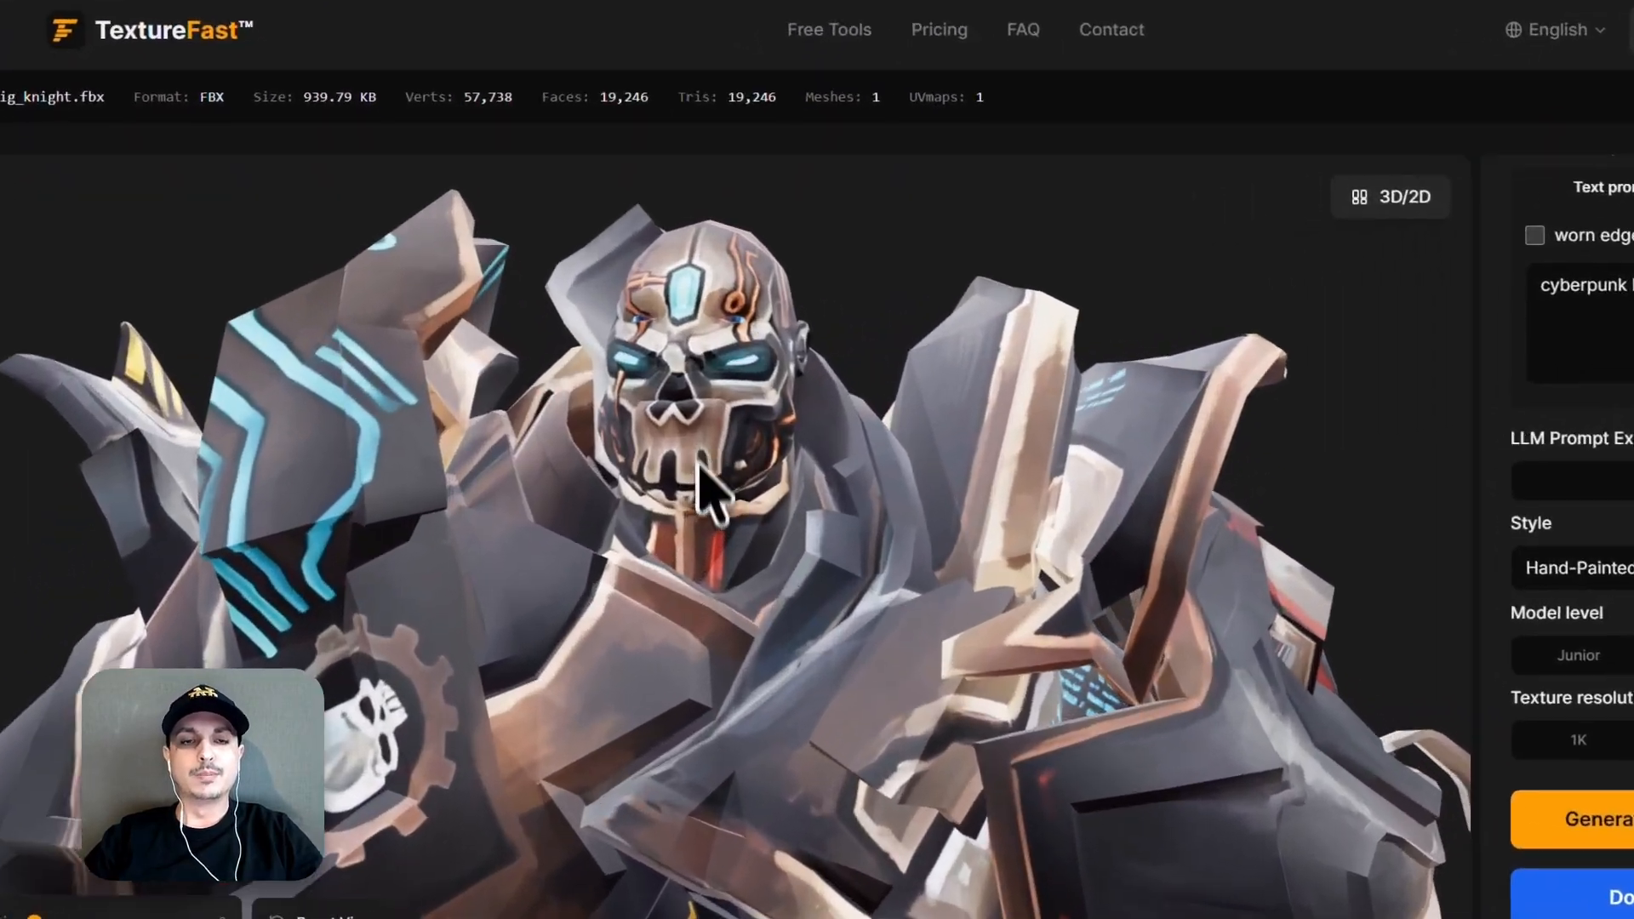
{"action": "left_click_drag", "start_coordinate": [698, 464], "coordinate": [486, 487]}
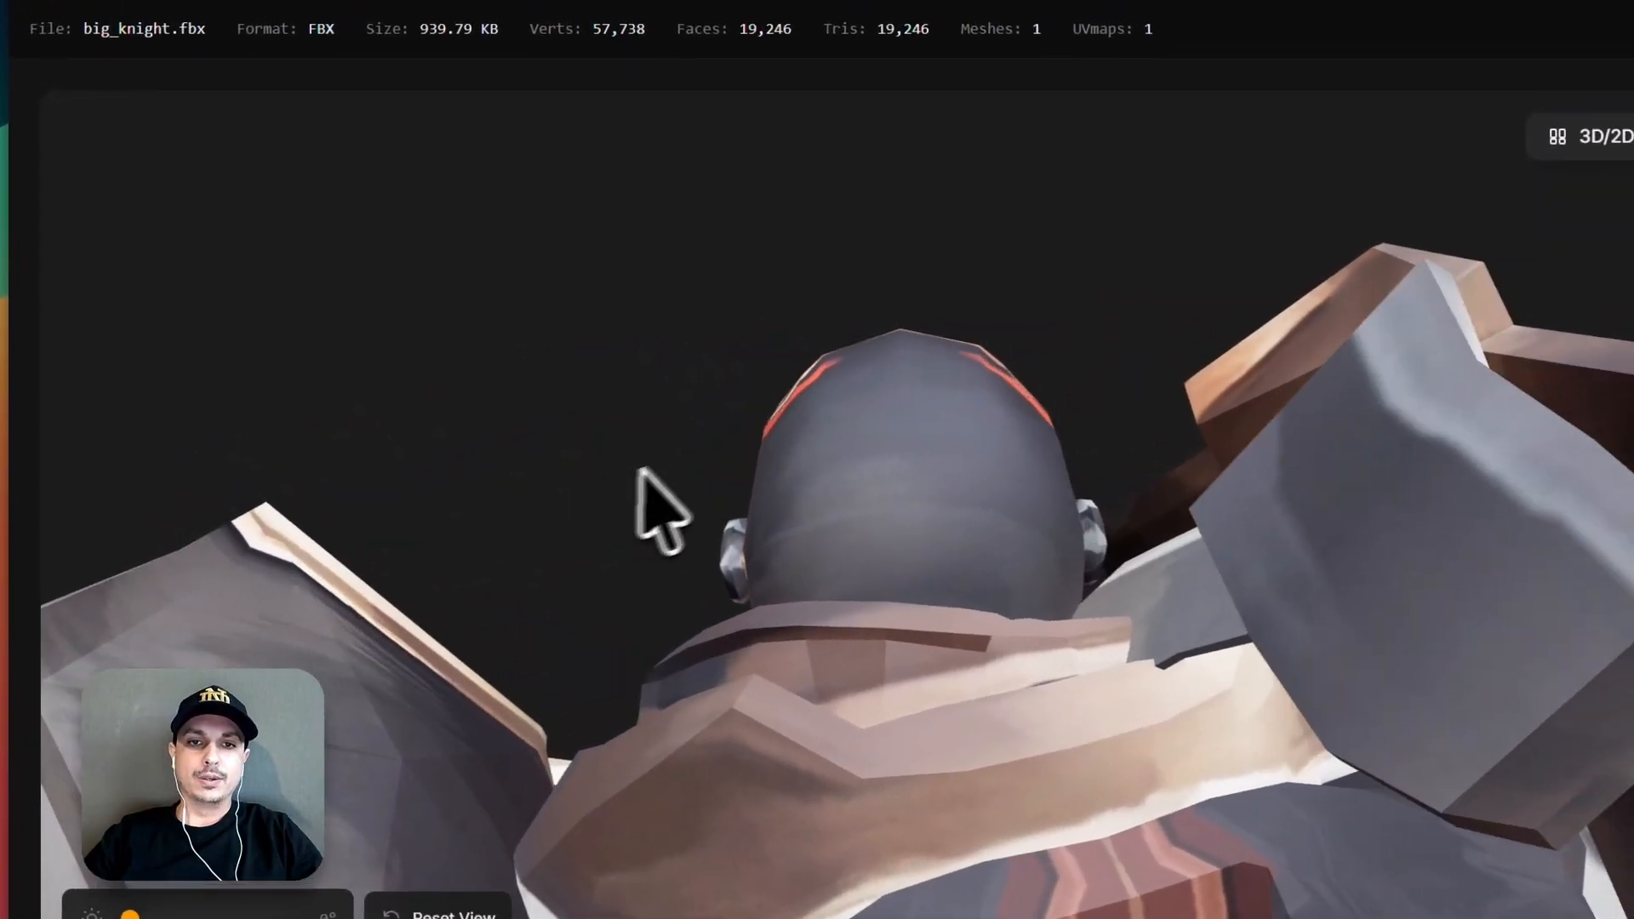
{"action": "scroll", "coordinate": [681, 502], "scroll_direction": "down", "scroll_amount": 5}
{"action": "left_click_drag", "start_coordinate": [752, 570], "coordinate": [943, 519]}
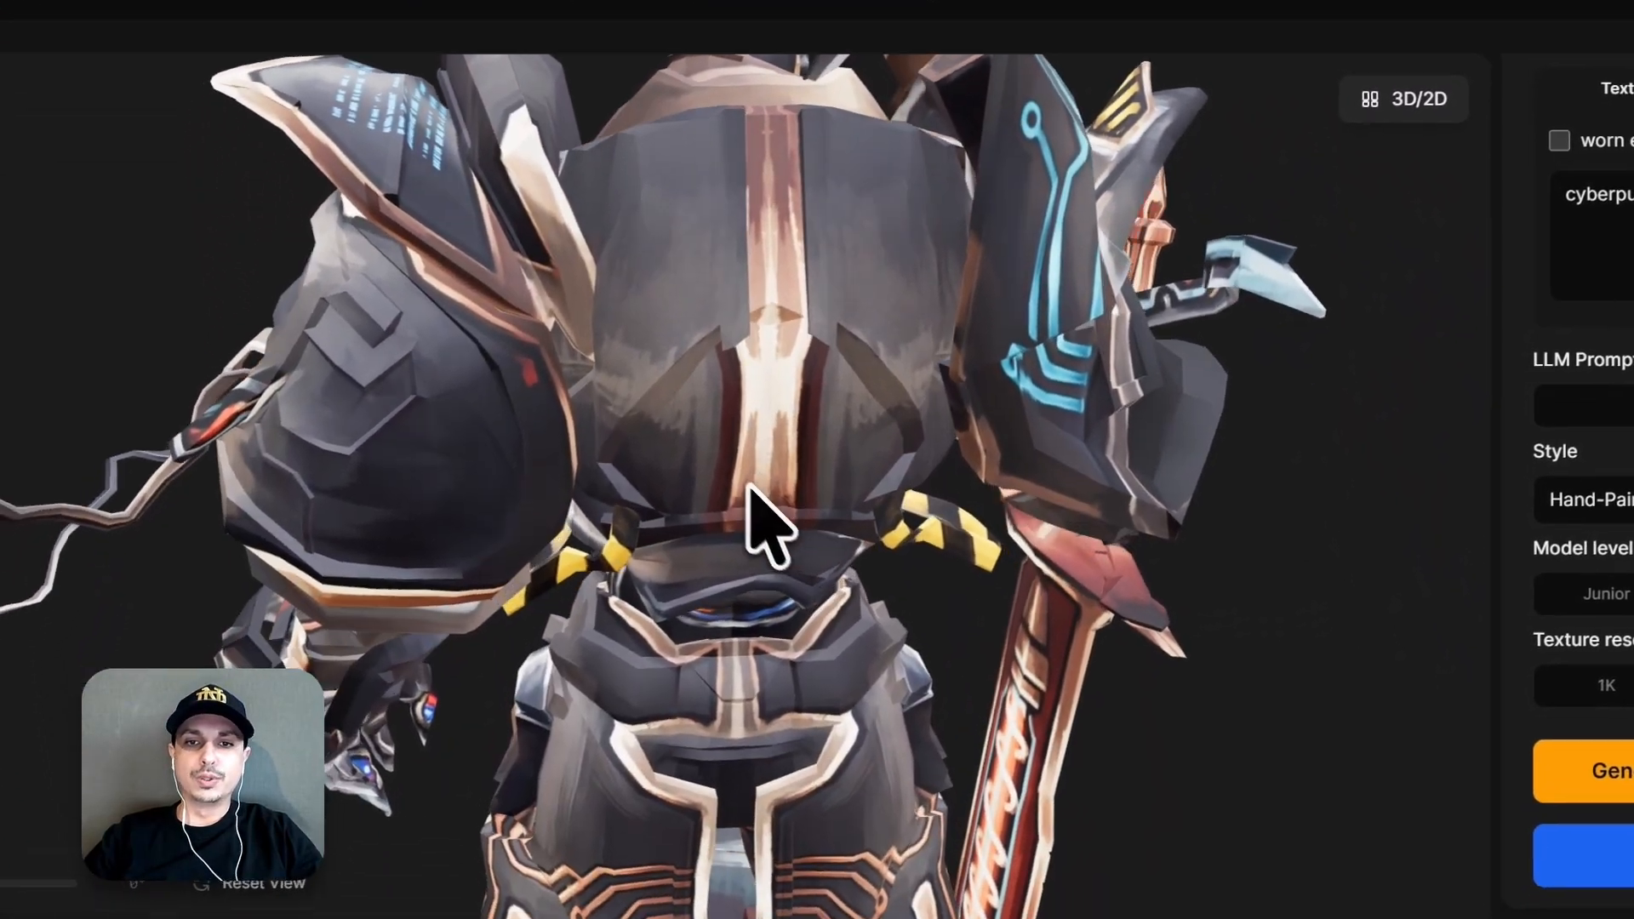
{"action": "left_click_drag", "start_coordinate": [749, 487], "coordinate": [672, 154]}
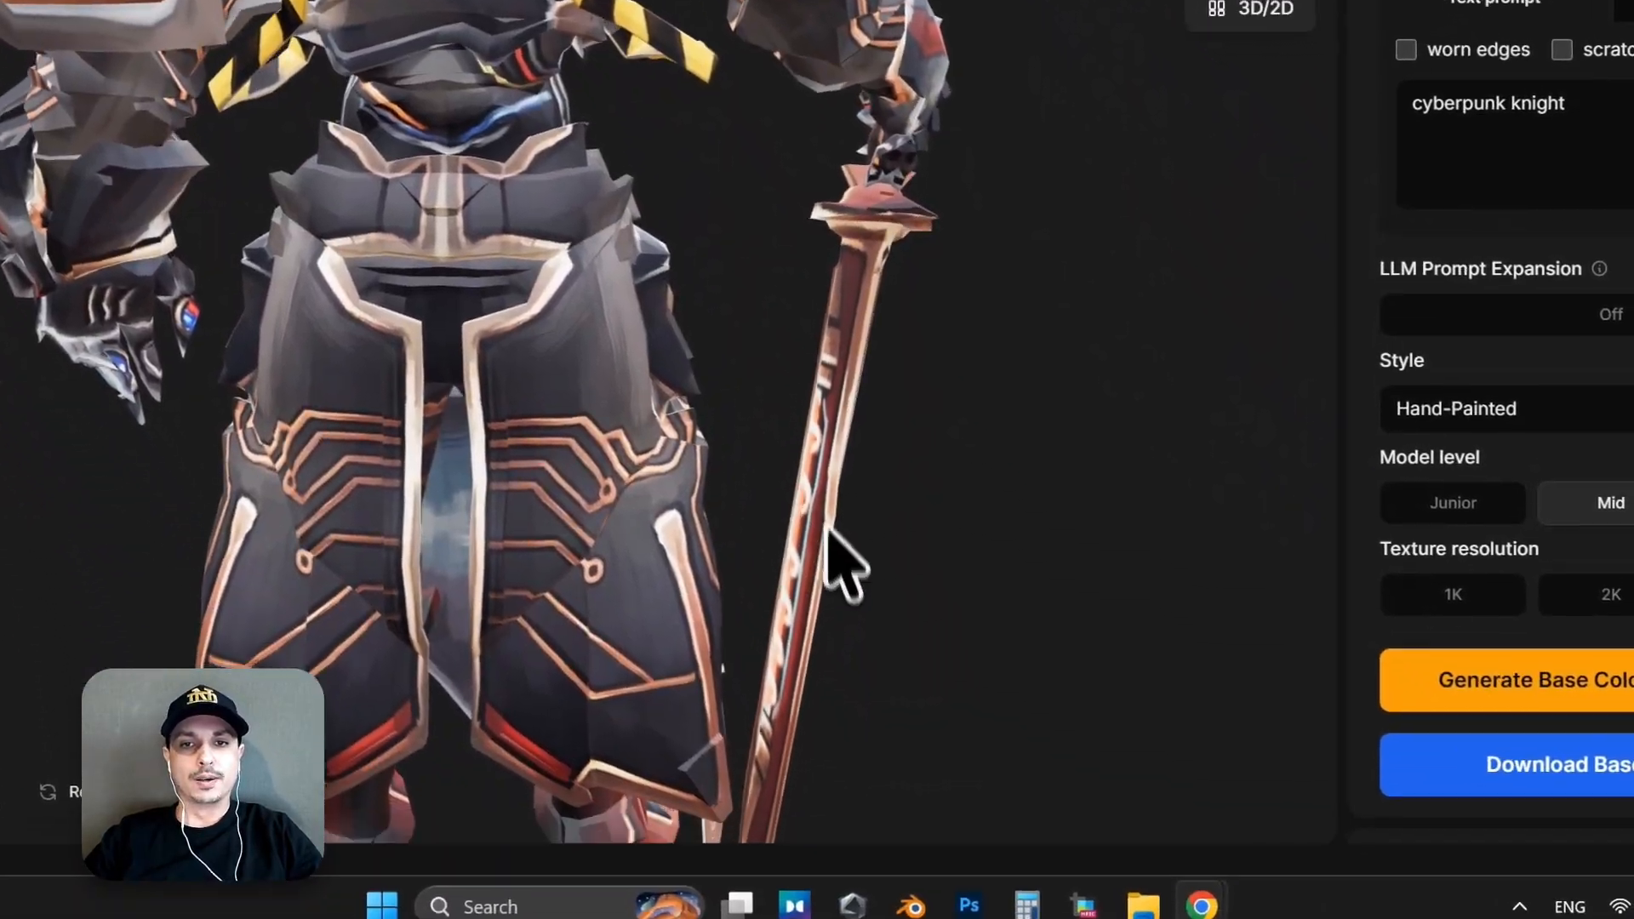
{"action": "left_click_drag", "start_coordinate": [978, 624], "coordinate": [979, 595]}
{"action": "left_click_drag", "start_coordinate": [834, 534], "coordinate": [614, 355]}
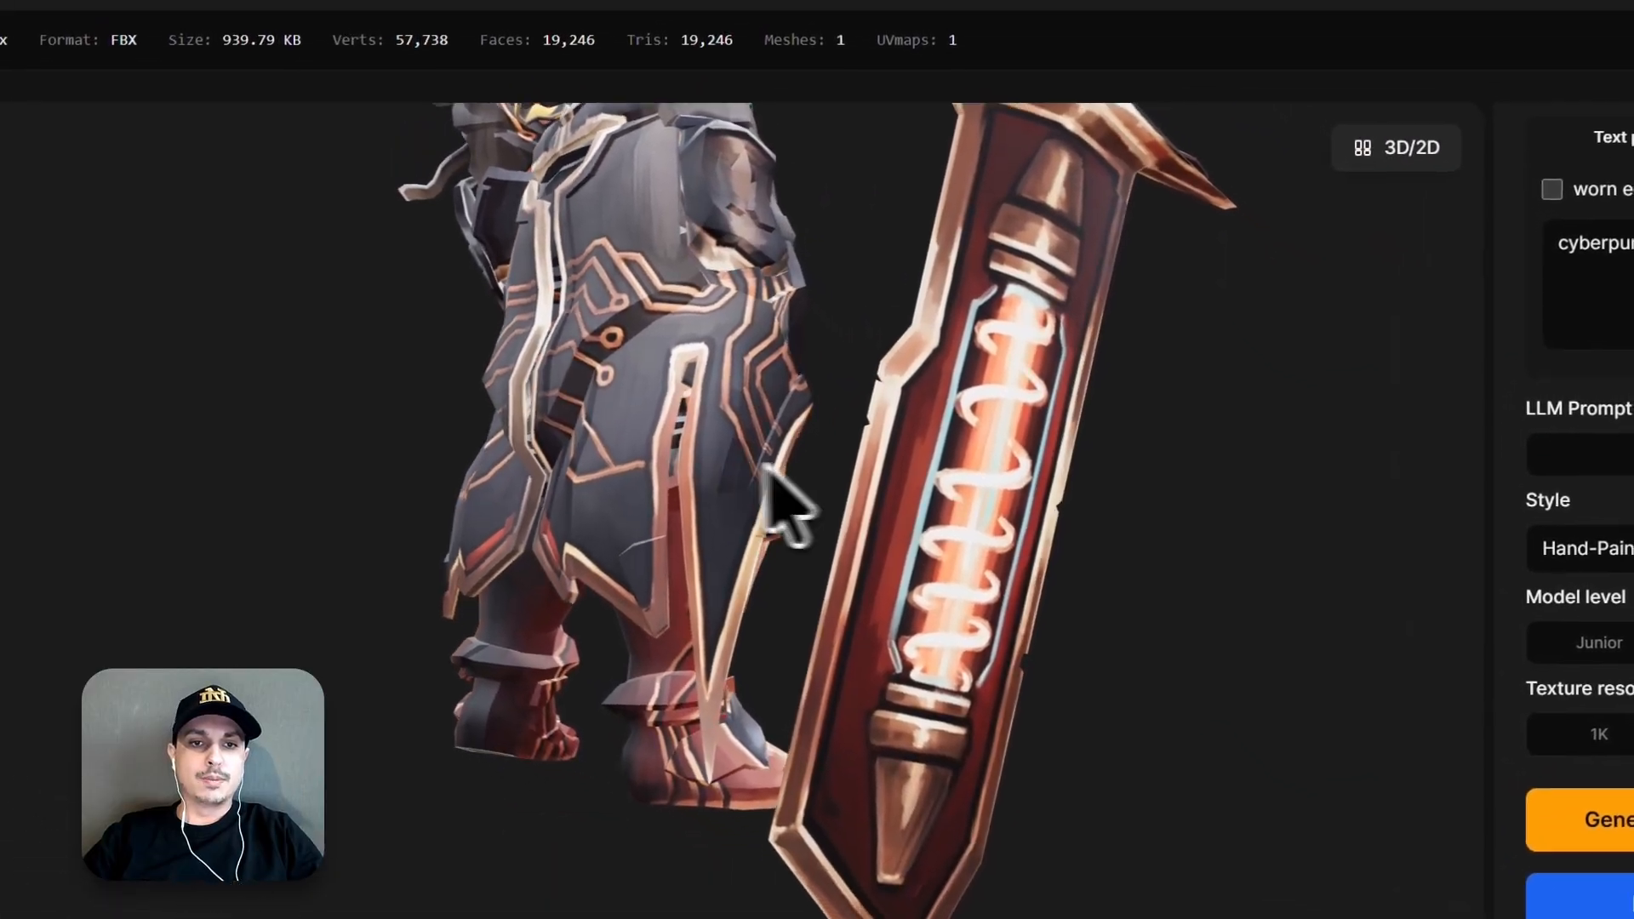
{"action": "left_click_drag", "start_coordinate": [1111, 695], "coordinate": [728, 572]}
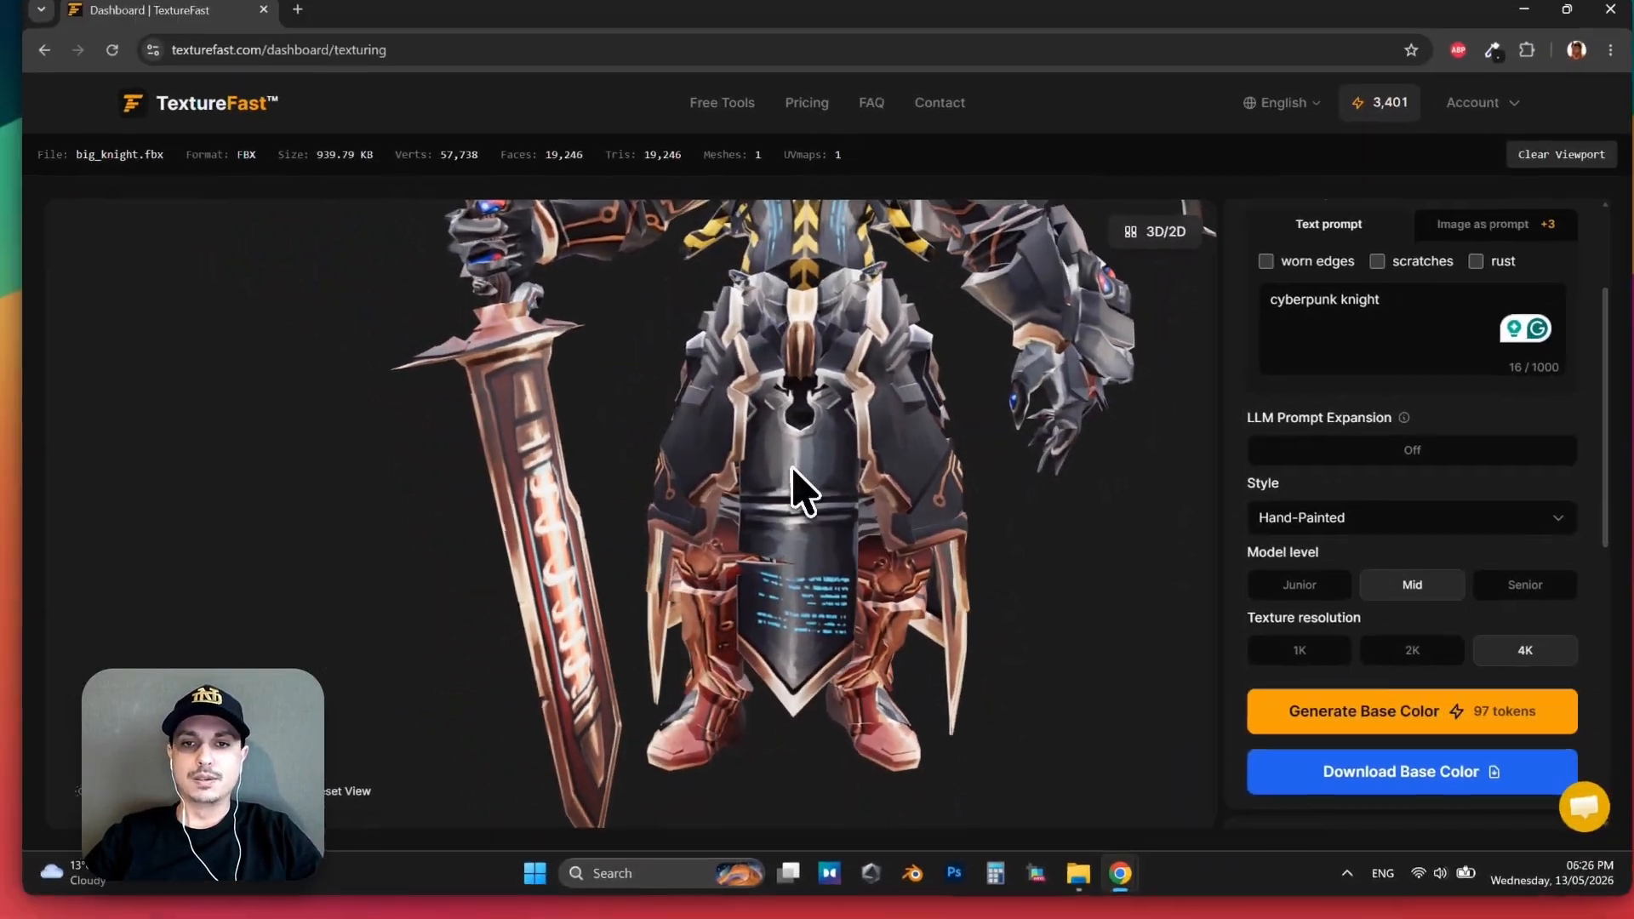
{"action": "left_click_drag", "start_coordinate": [800, 489], "coordinate": [714, 521]}
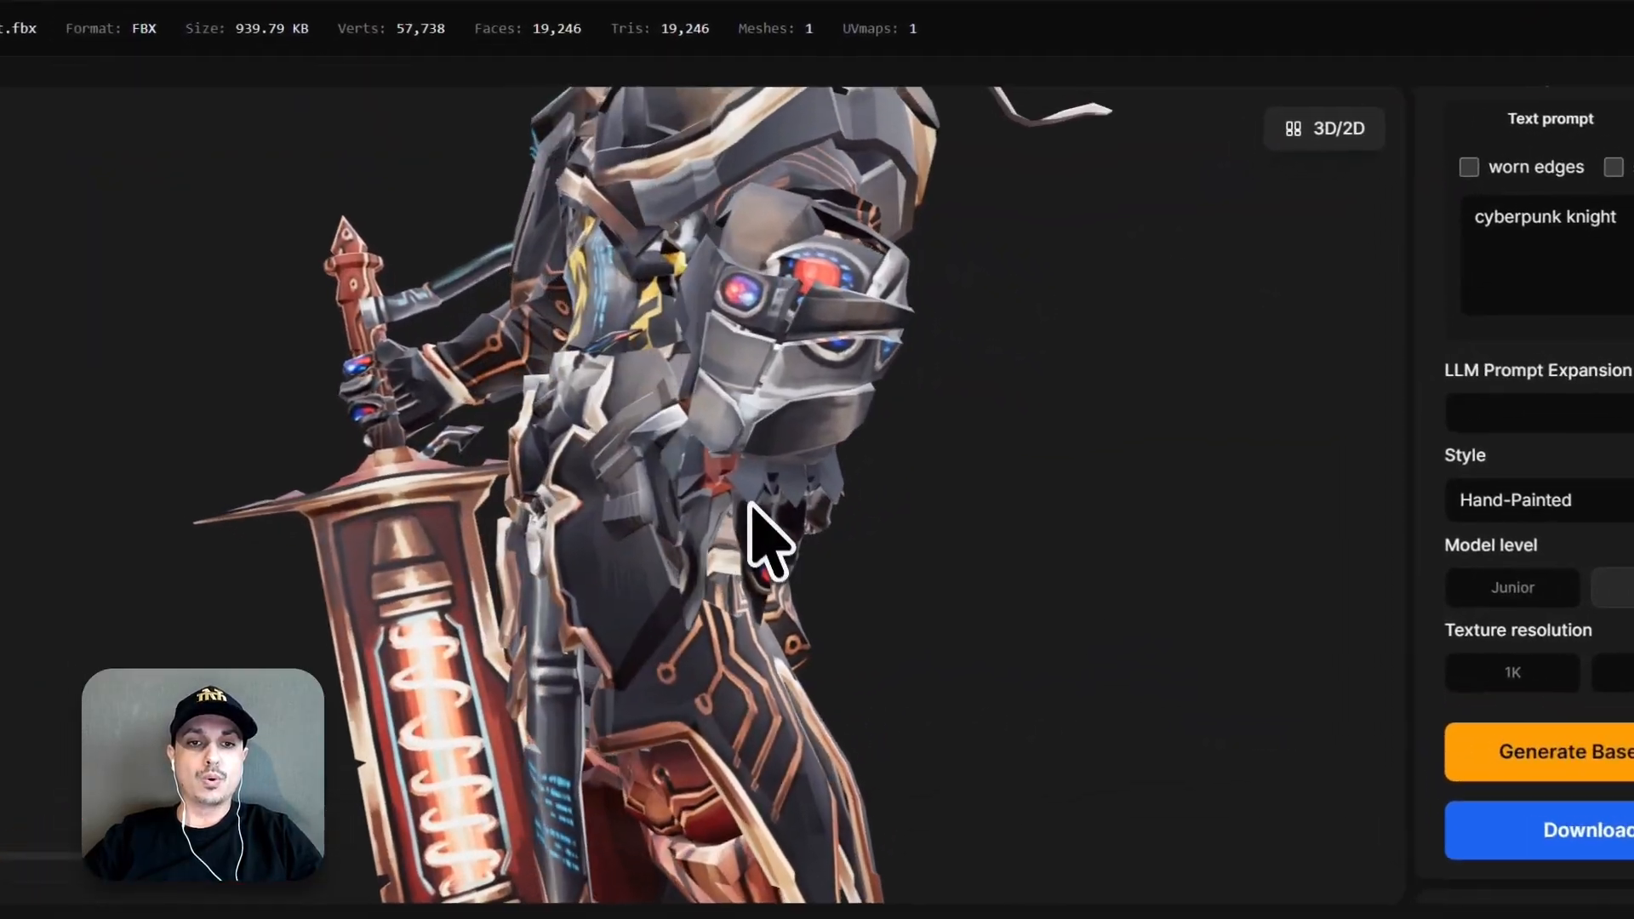
{"action": "scroll", "coordinate": [764, 523], "scroll_direction": "up", "scroll_amount": 5}
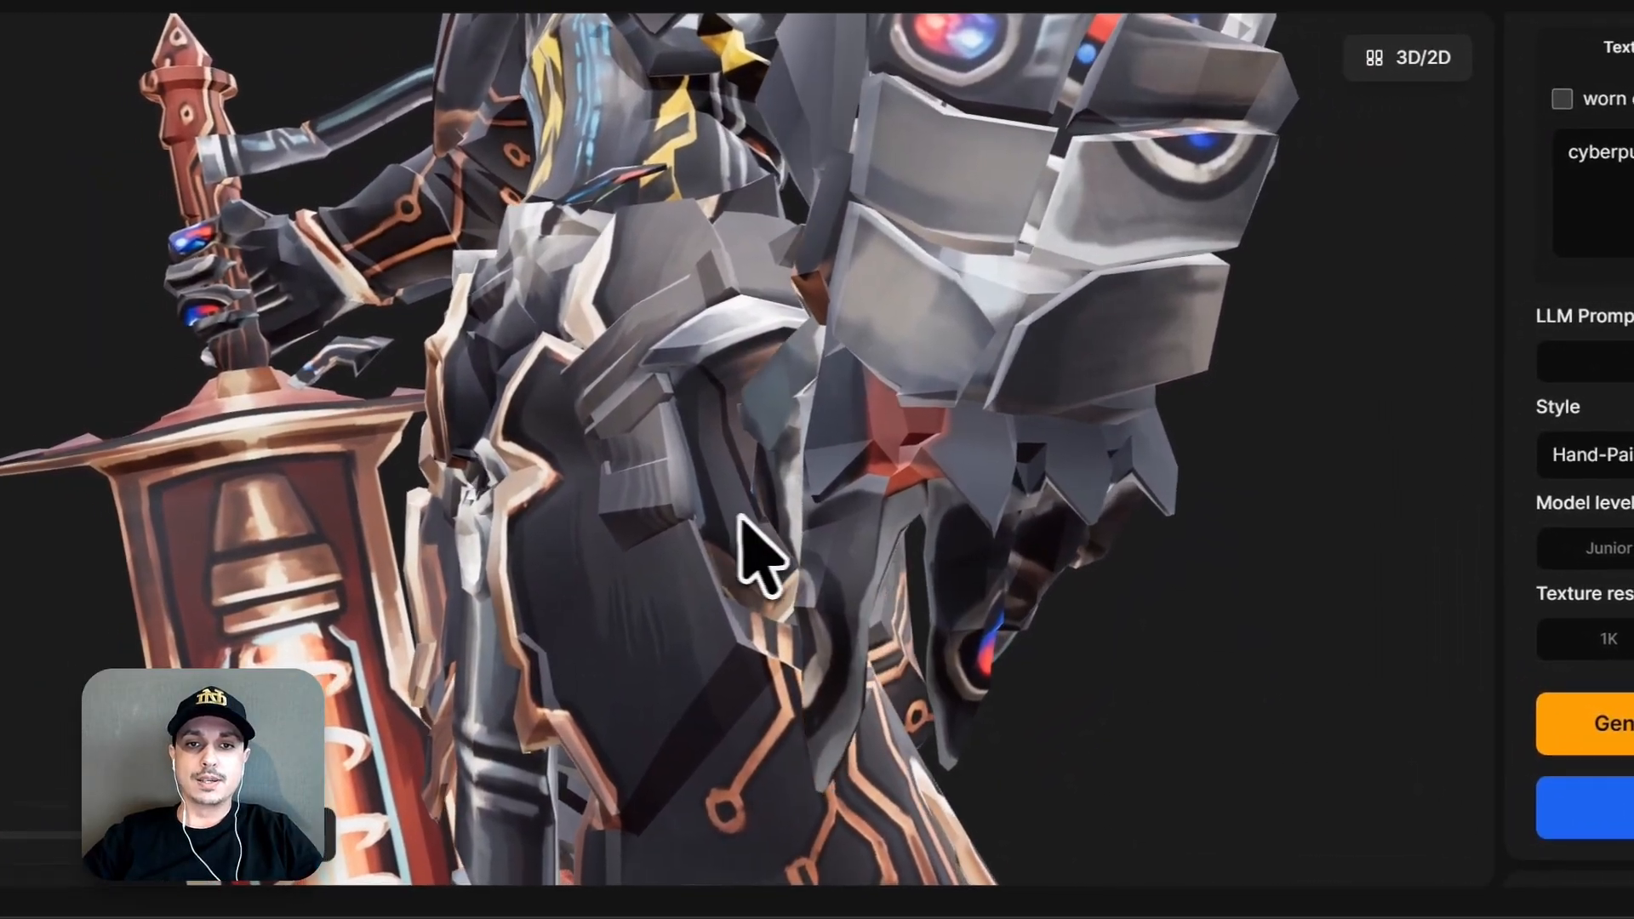
{"action": "scroll", "coordinate": [734, 521], "scroll_direction": "down", "scroll_amount": 4}
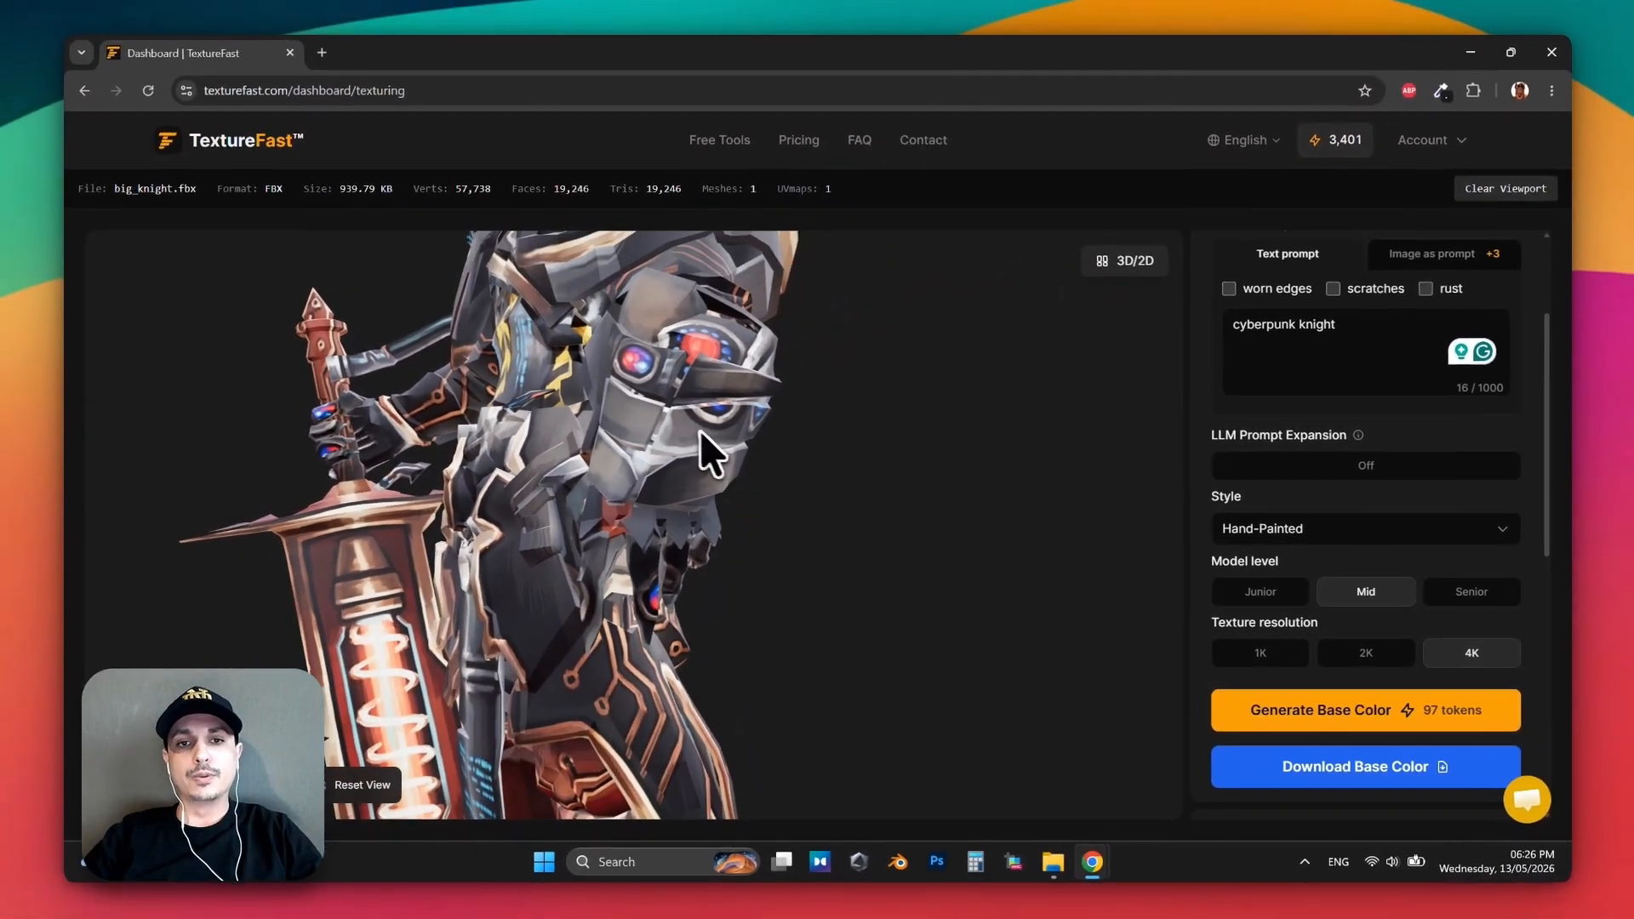
{"action": "left_click_drag", "start_coordinate": [700, 431], "coordinate": [748, 487]}
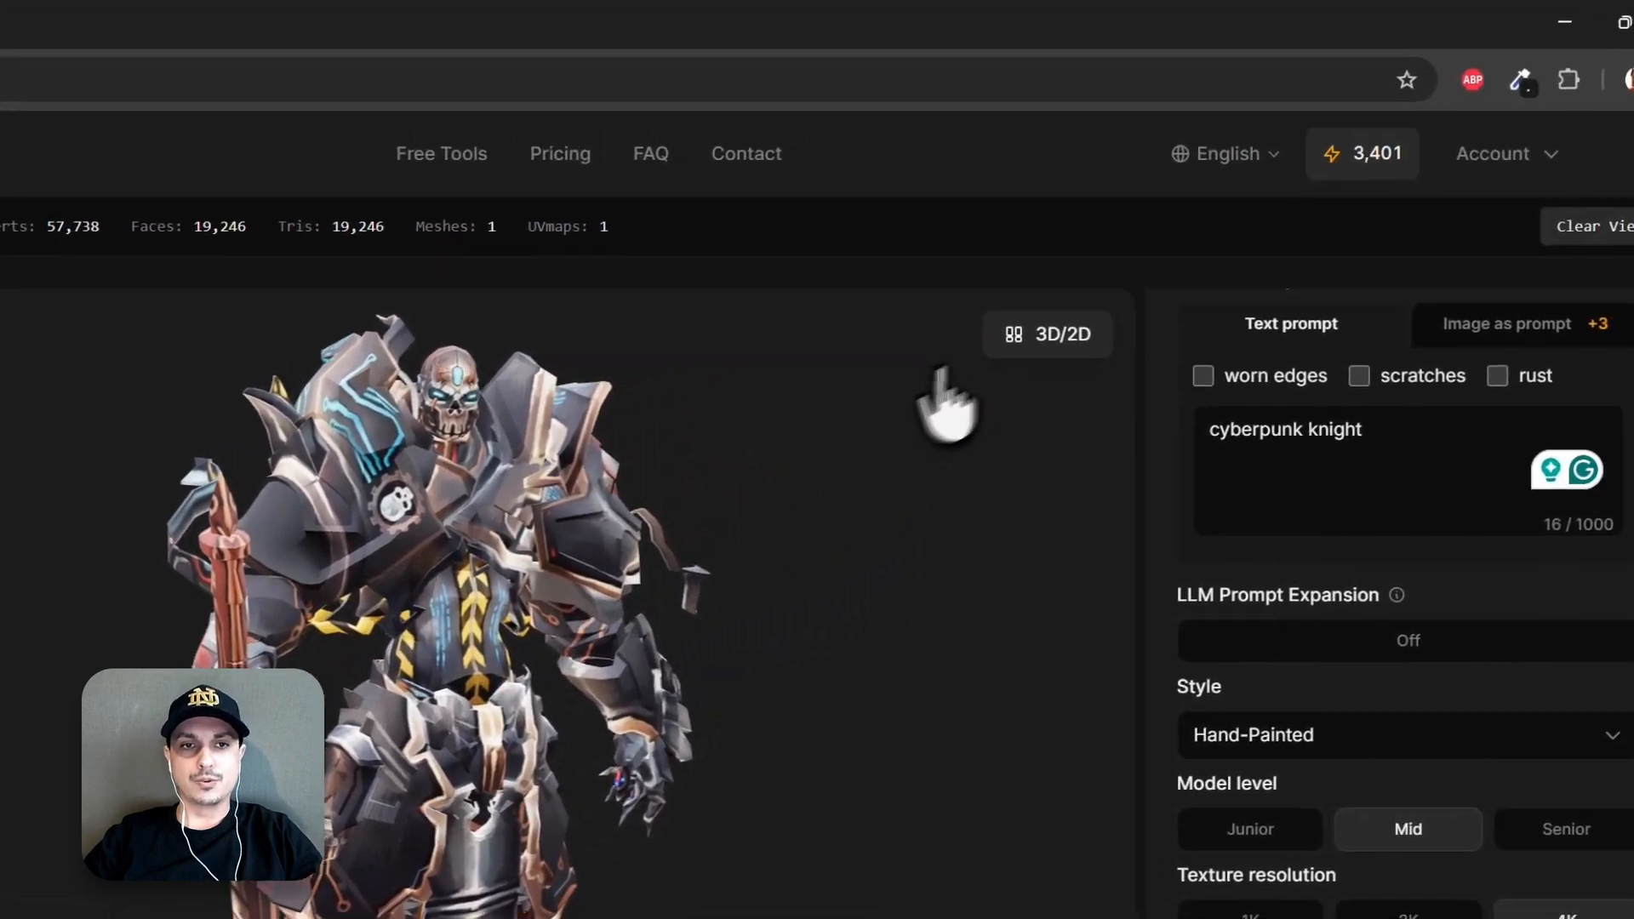
Examine the knight's flat texture map beside the 3D view, then return to the 3D-only view.
{"action": "left_click", "coordinate": [1359, 147]}
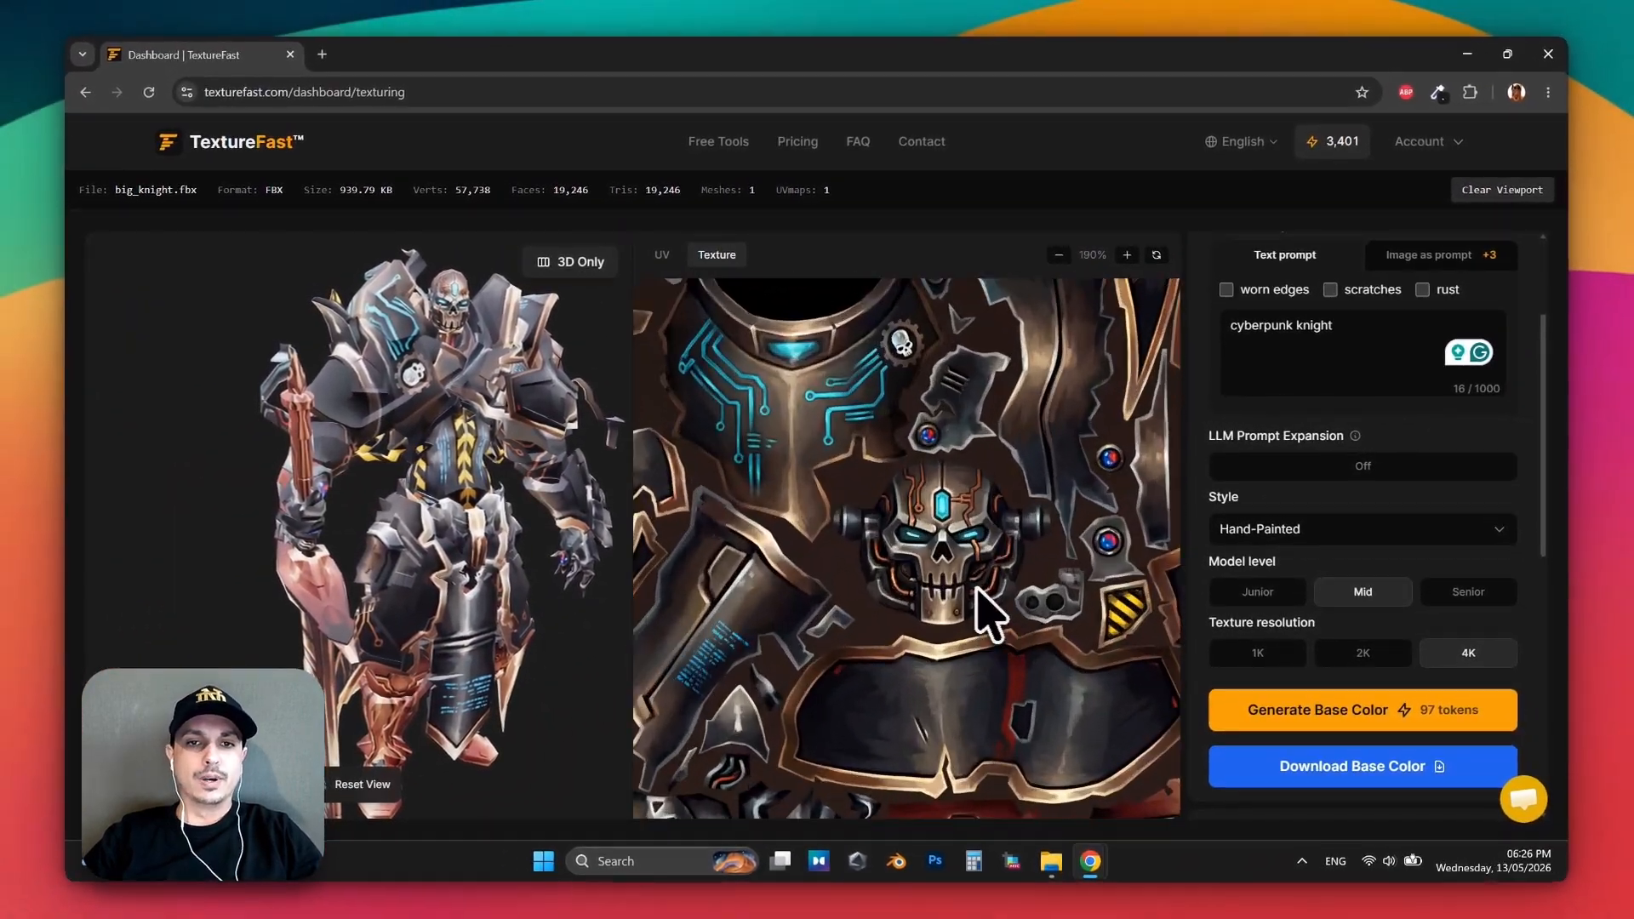
{"action": "scroll", "coordinate": [932, 561], "scroll_direction": "down", "scroll_amount": 8}
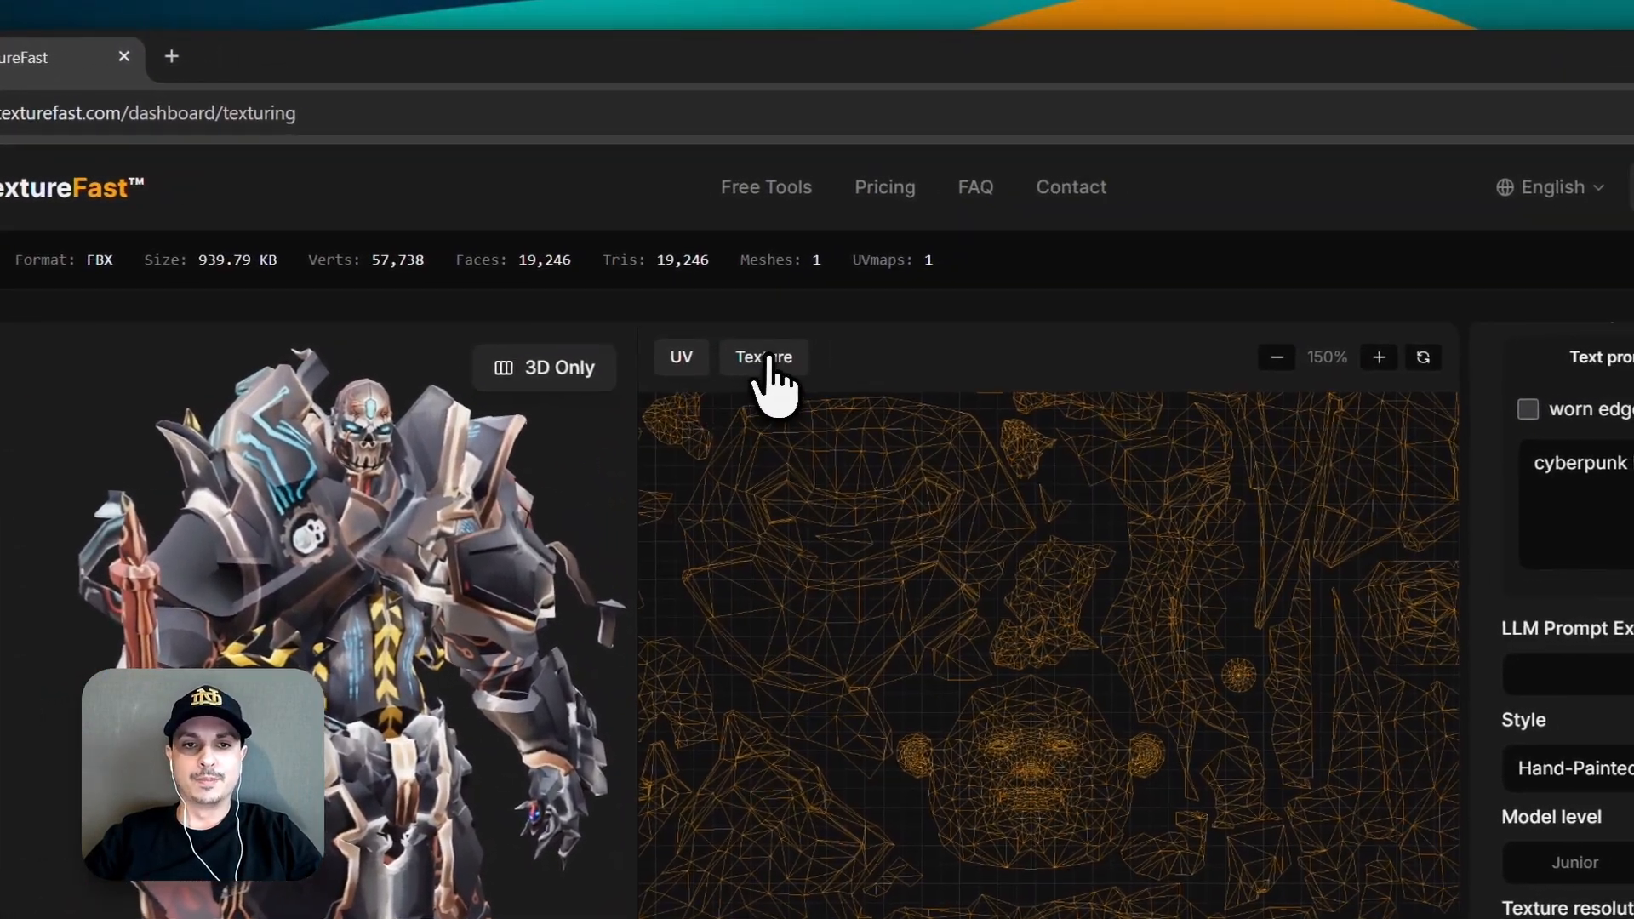
{"action": "left_click", "coordinate": [766, 361]}
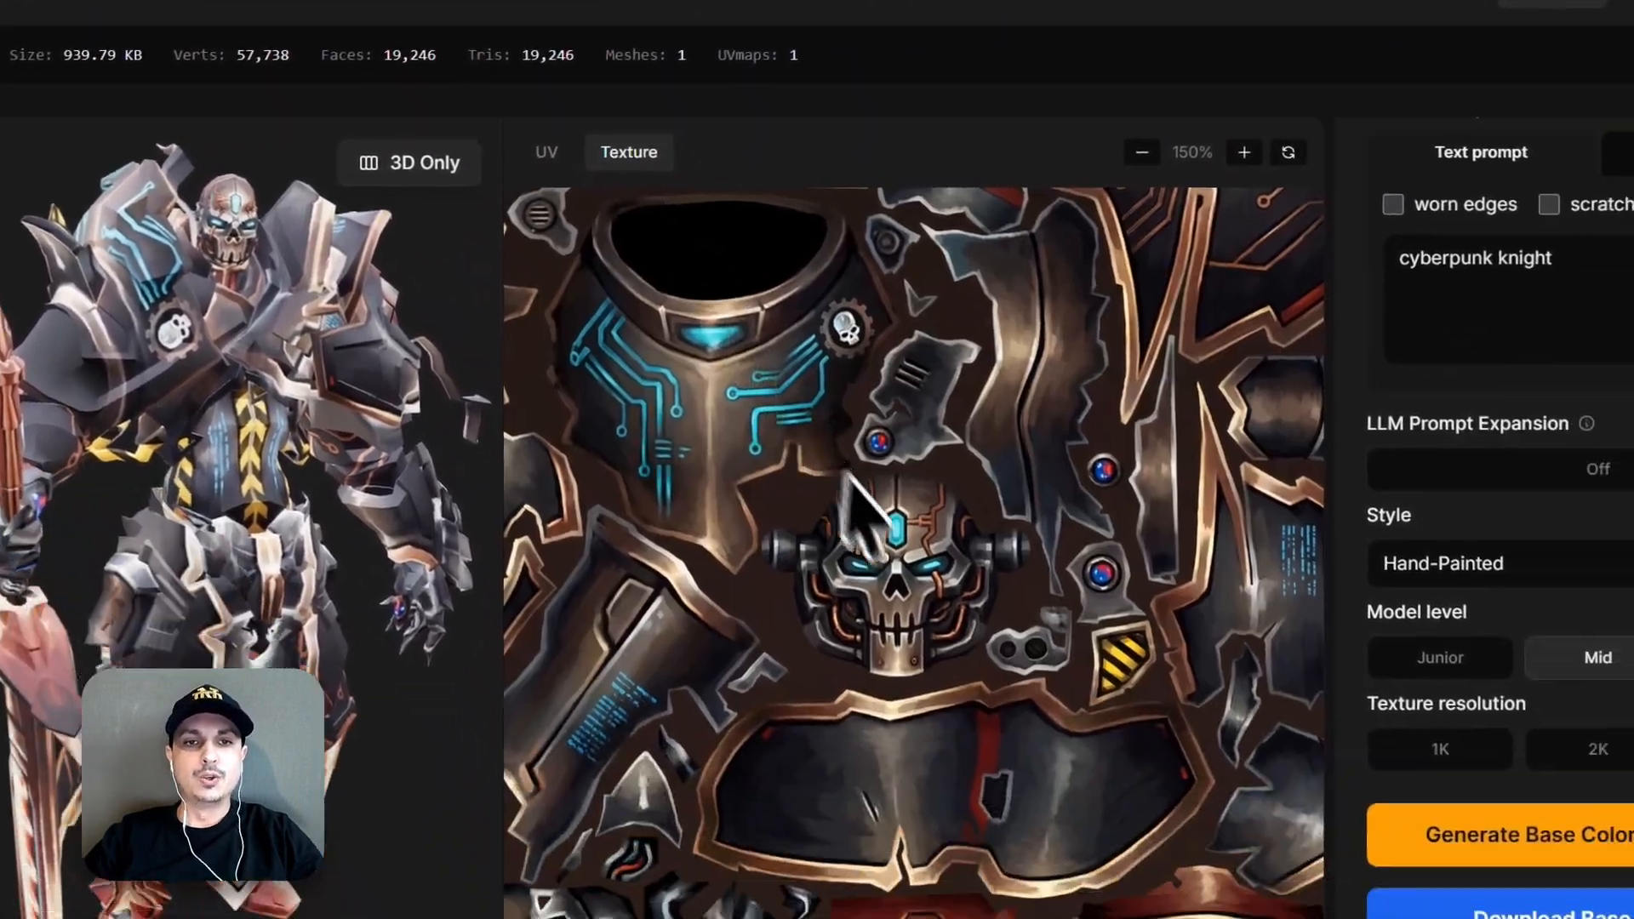
{"action": "scroll", "coordinate": [1051, 834], "scroll_direction": "down", "scroll_amount": 5}
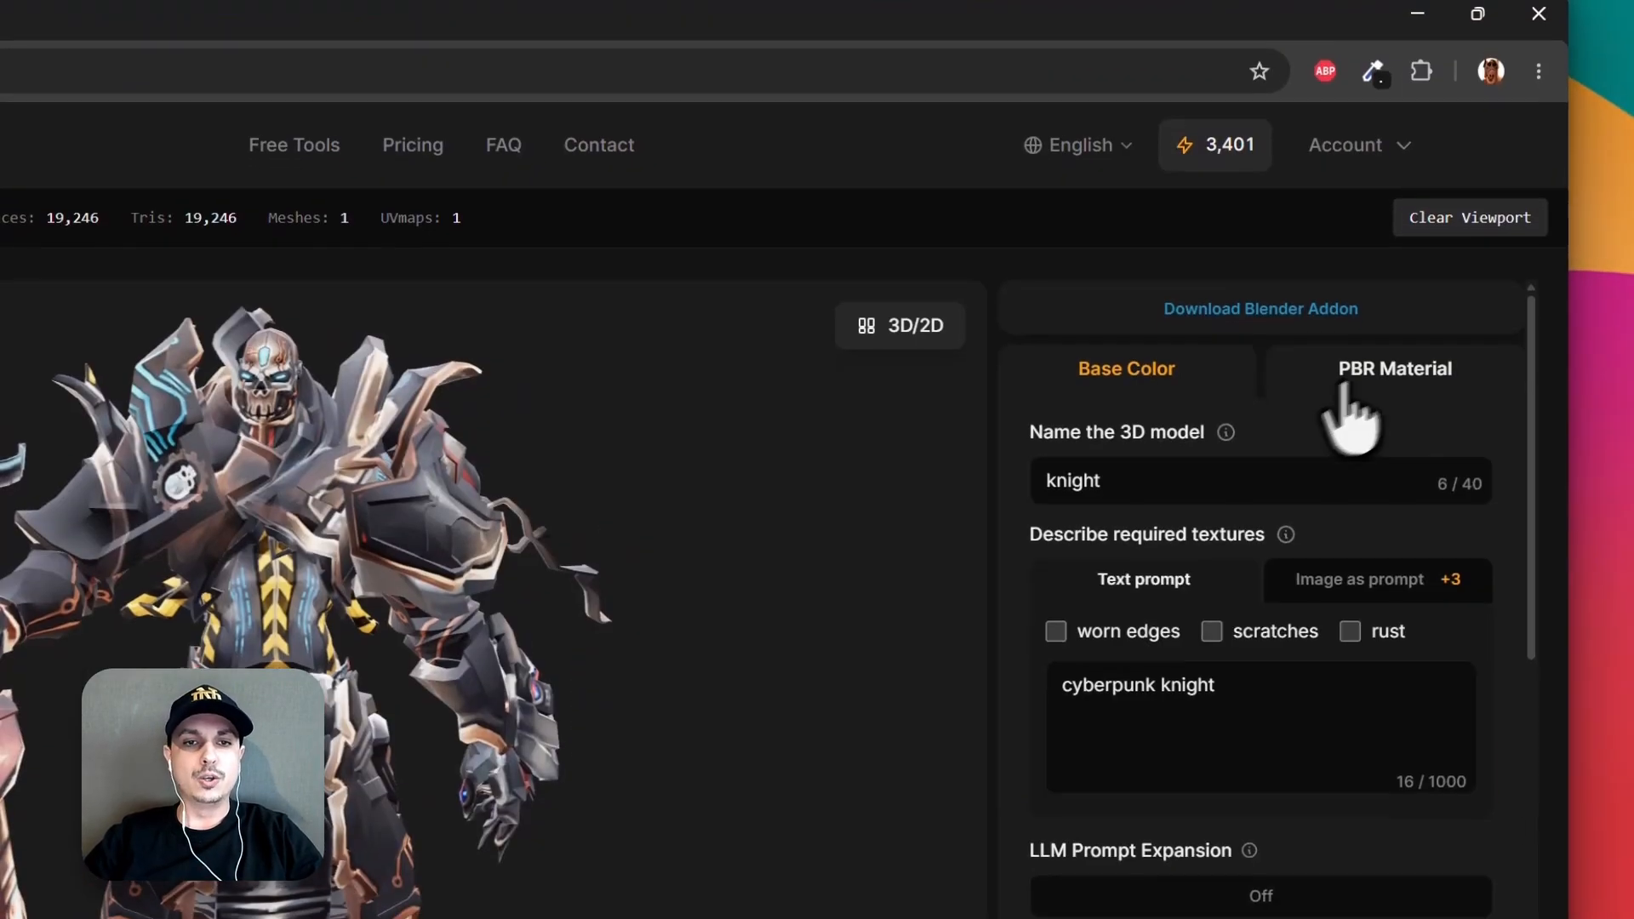
Generate a detailed PBR Normal map at the Junior model level and 1K resolution, and check it on the knight.
{"action": "left_click", "coordinate": [1417, 297]}
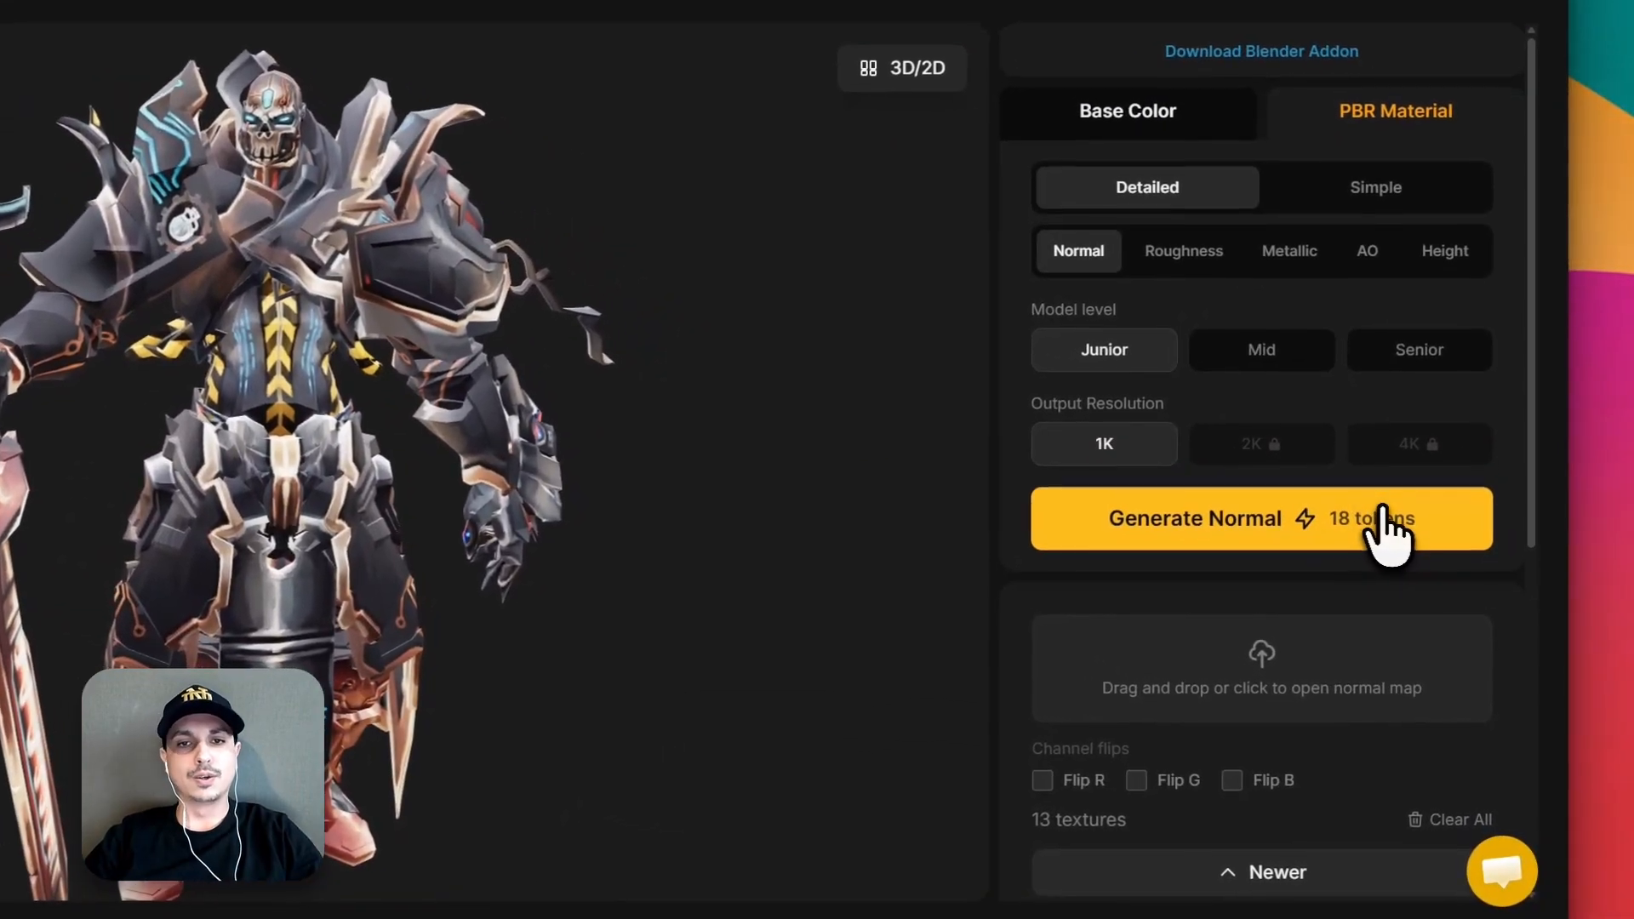
{"action": "left_click", "coordinate": [1383, 528]}
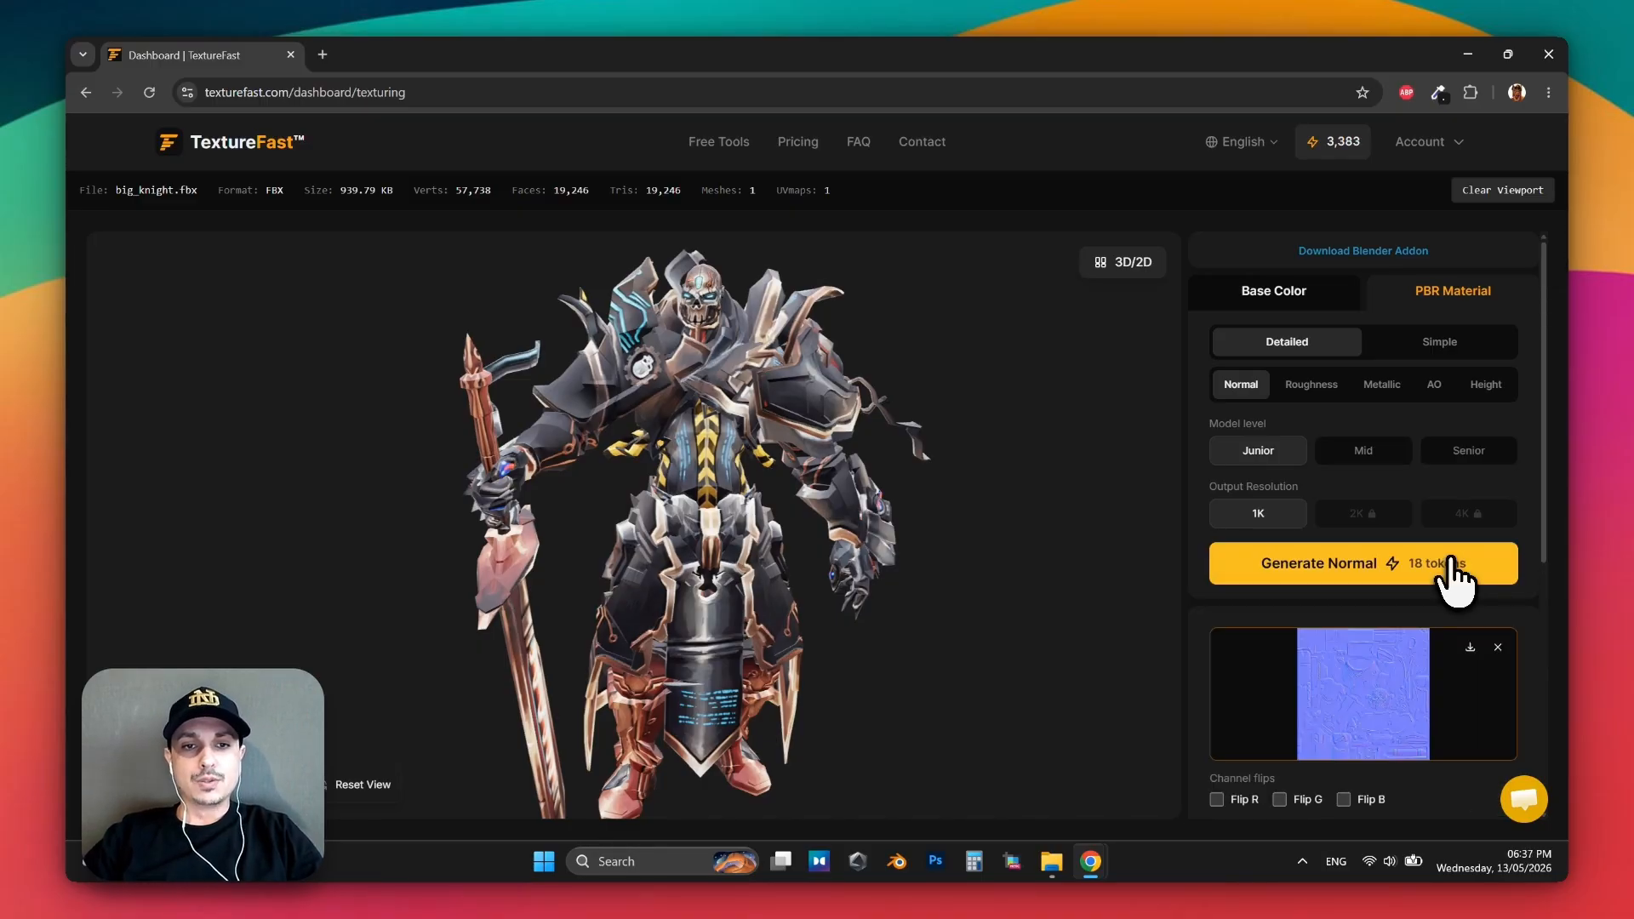
{"action": "left_click_drag", "start_coordinate": [655, 534], "coordinate": [834, 545]}
{"action": "left_click_drag", "start_coordinate": [409, 462], "coordinate": [519, 455]}
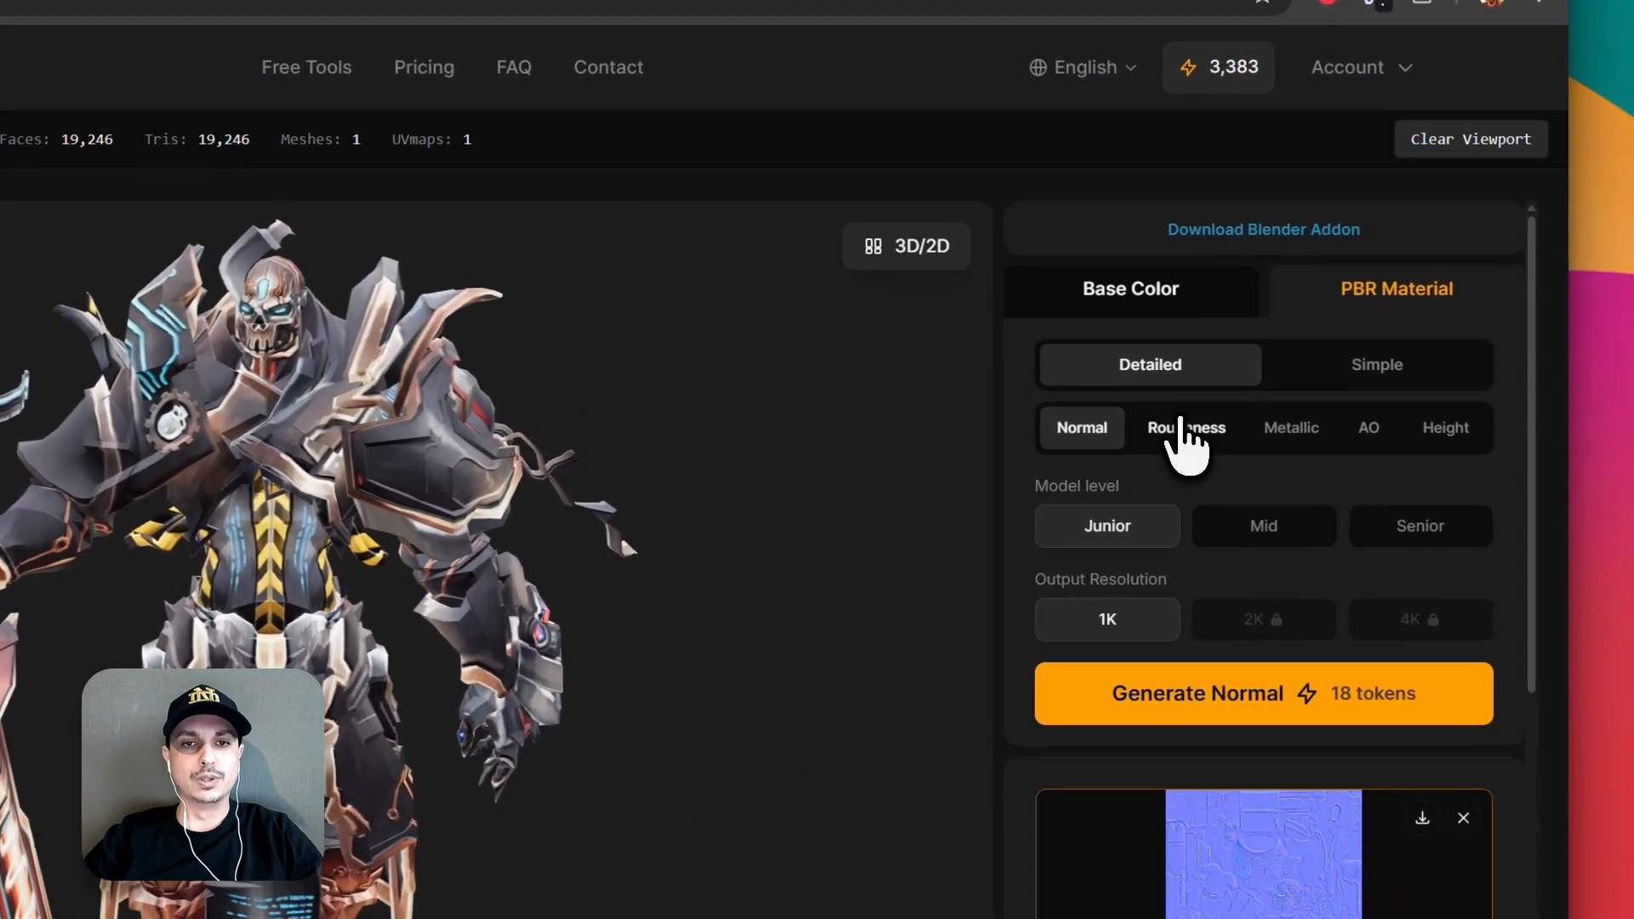
Set the Metallic map's metalness to 1.00 for the knight's PBR material.
{"action": "left_click", "coordinate": [1314, 387]}
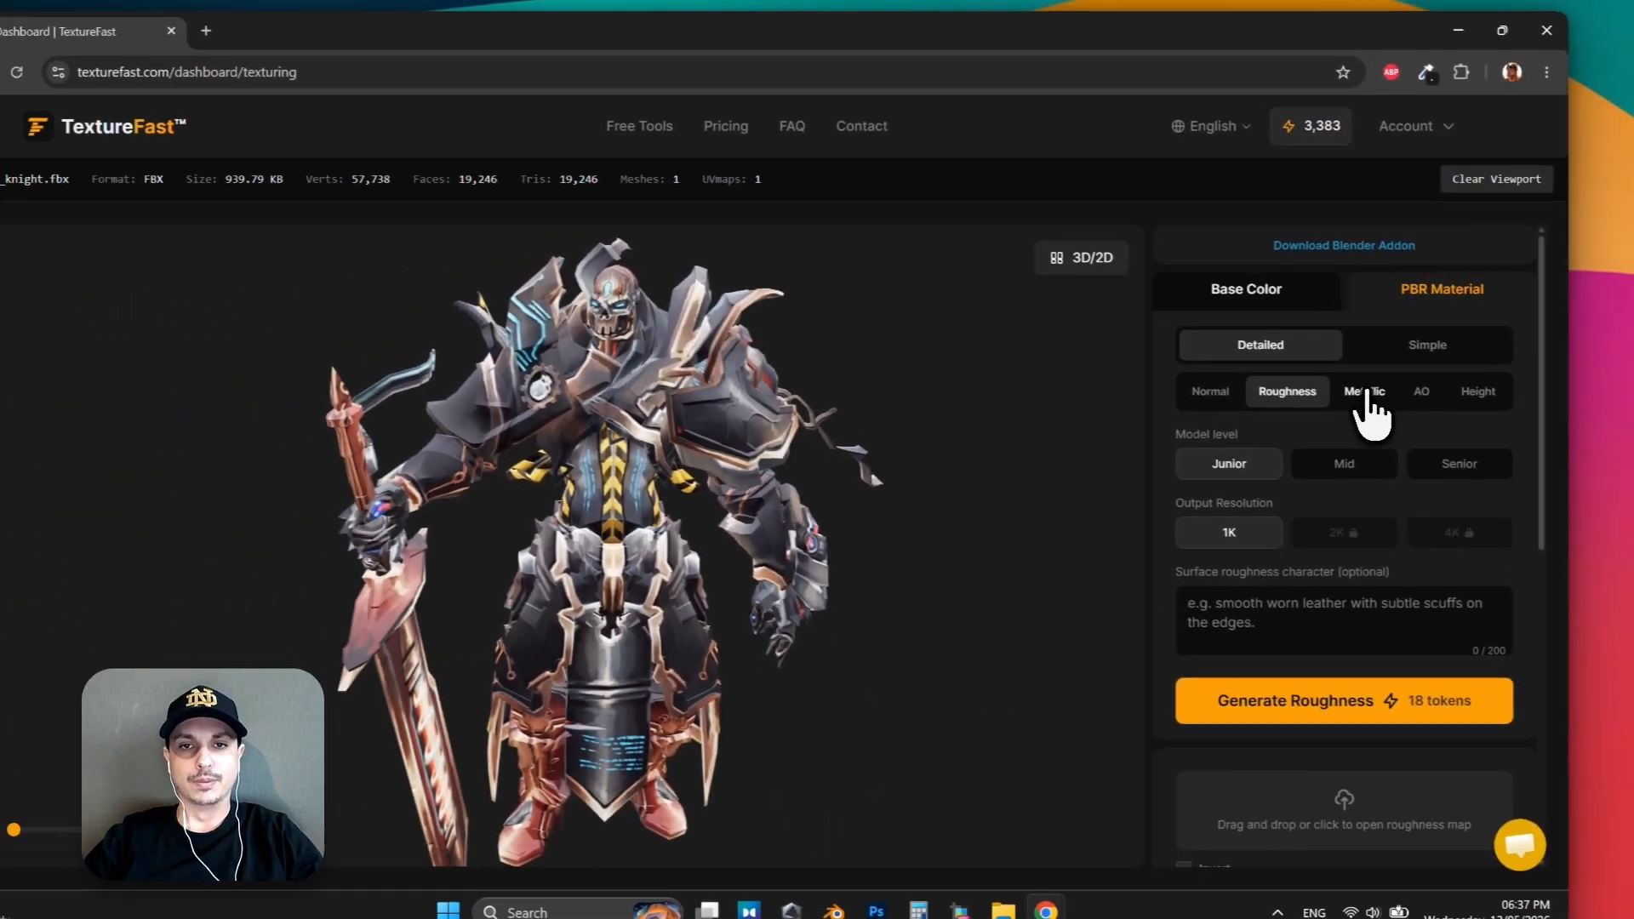
{"action": "left_click", "coordinate": [1289, 427]}
{"action": "scroll", "coordinate": [1380, 596], "scroll_direction": "down", "scroll_amount": 2}
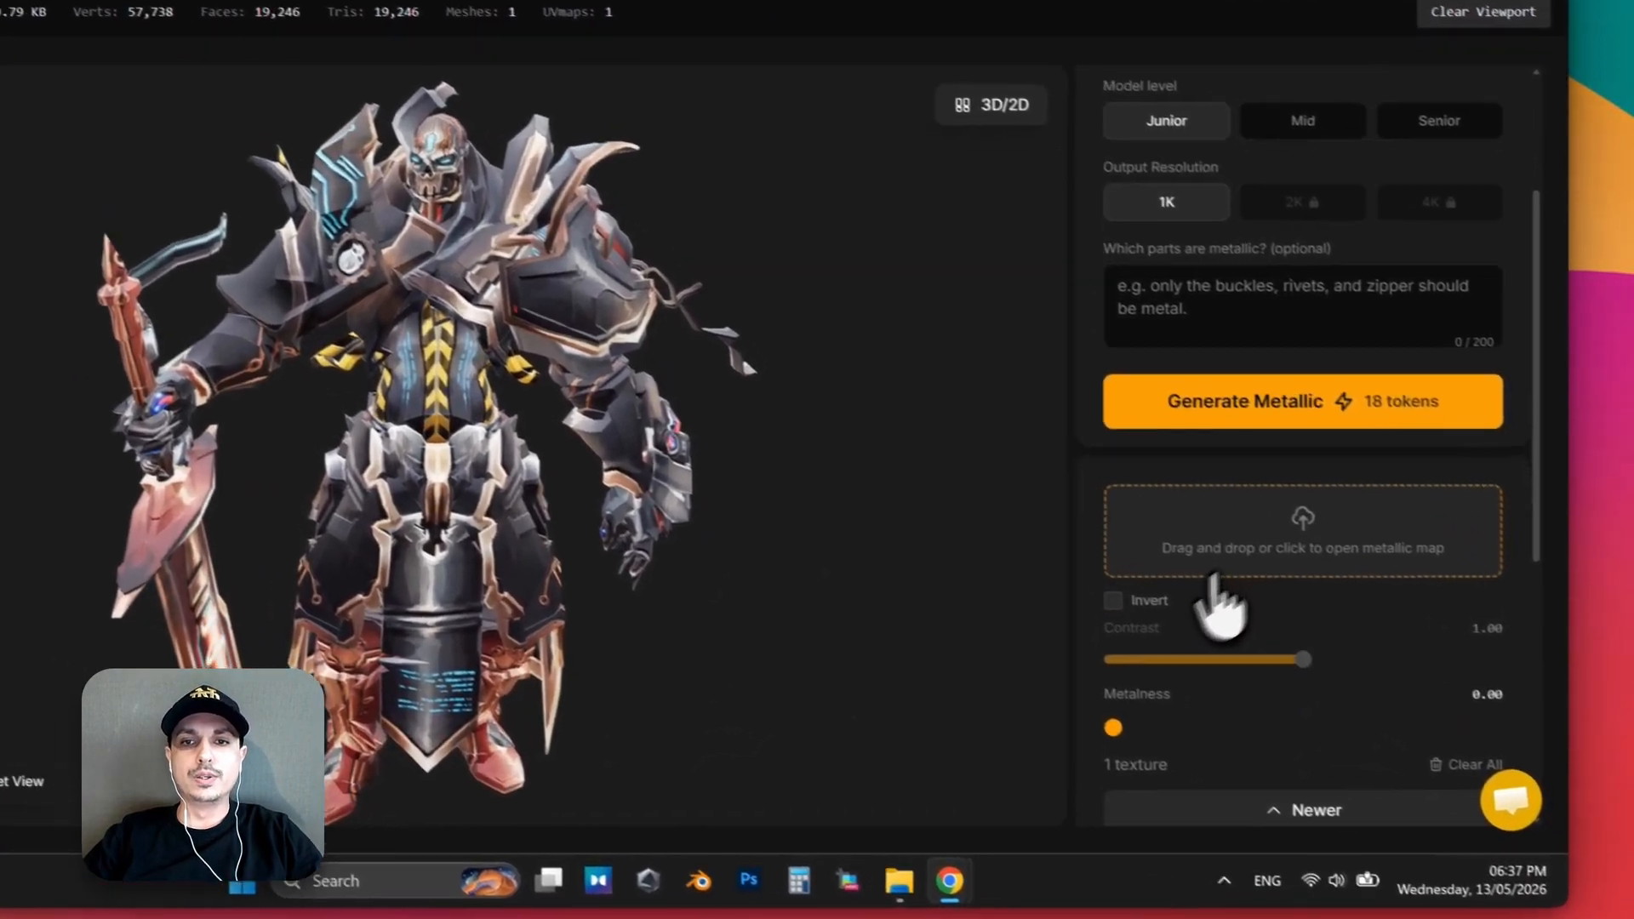
{"action": "left_click_drag", "start_coordinate": [1215, 737], "coordinate": [1512, 745]}
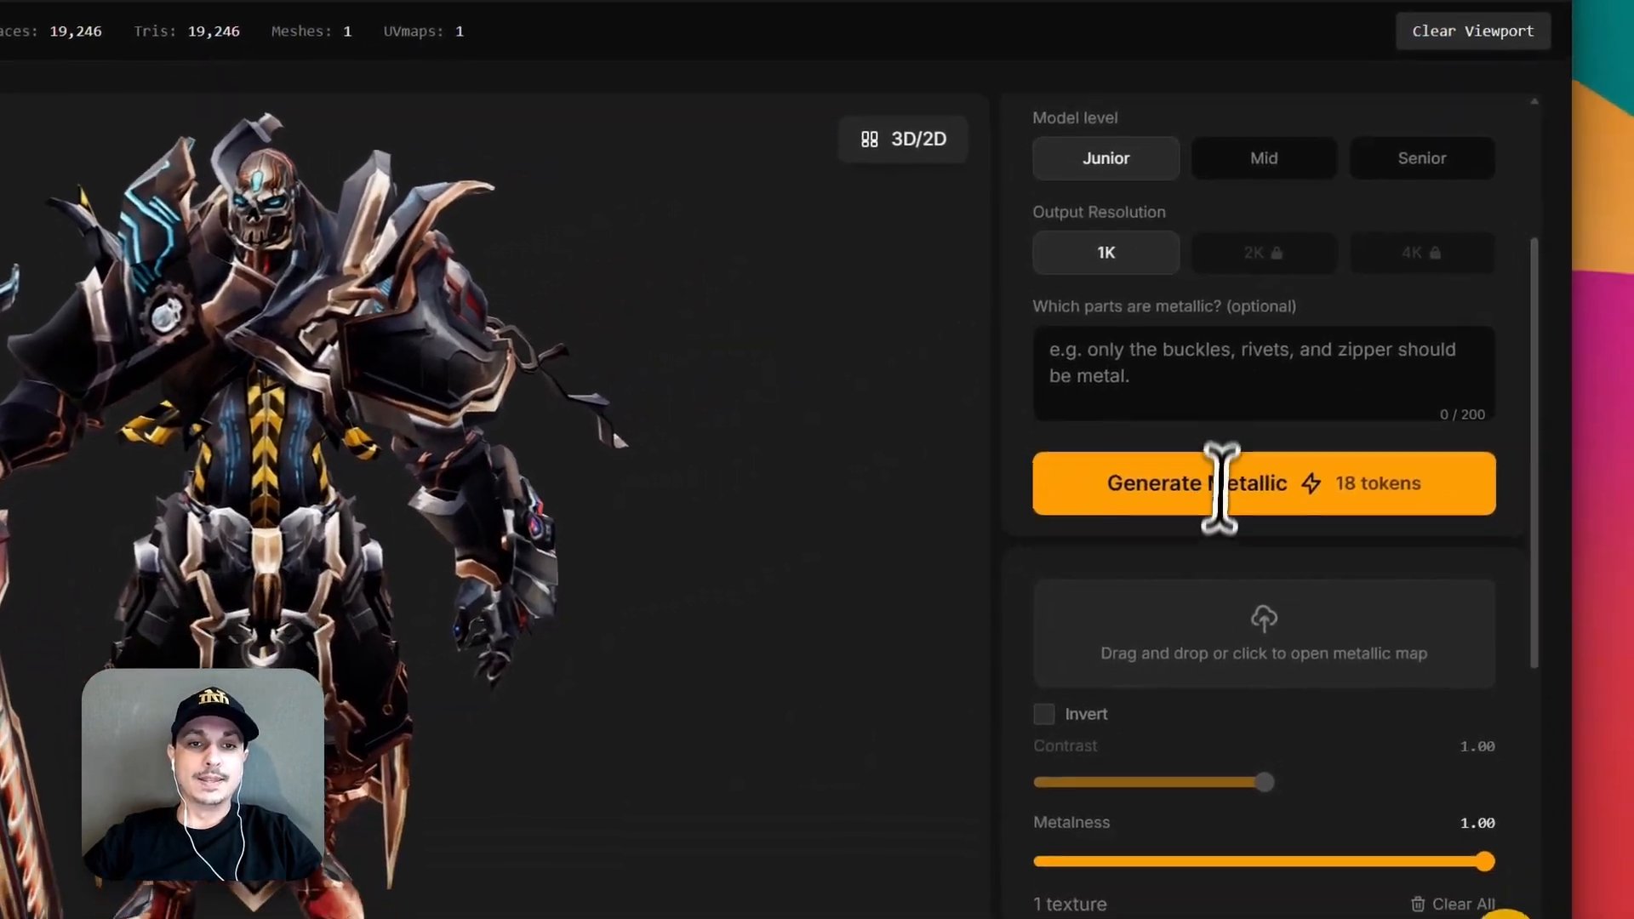
Set the Roughness map's roughness to 0.25 for the knight's PBR material.
{"action": "scroll", "coordinate": [1222, 481], "scroll_direction": "up", "scroll_amount": 3}
{"action": "left_click", "coordinate": [1208, 398]}
{"action": "scroll", "coordinate": [1289, 502], "scroll_direction": "down", "scroll_amount": 3}
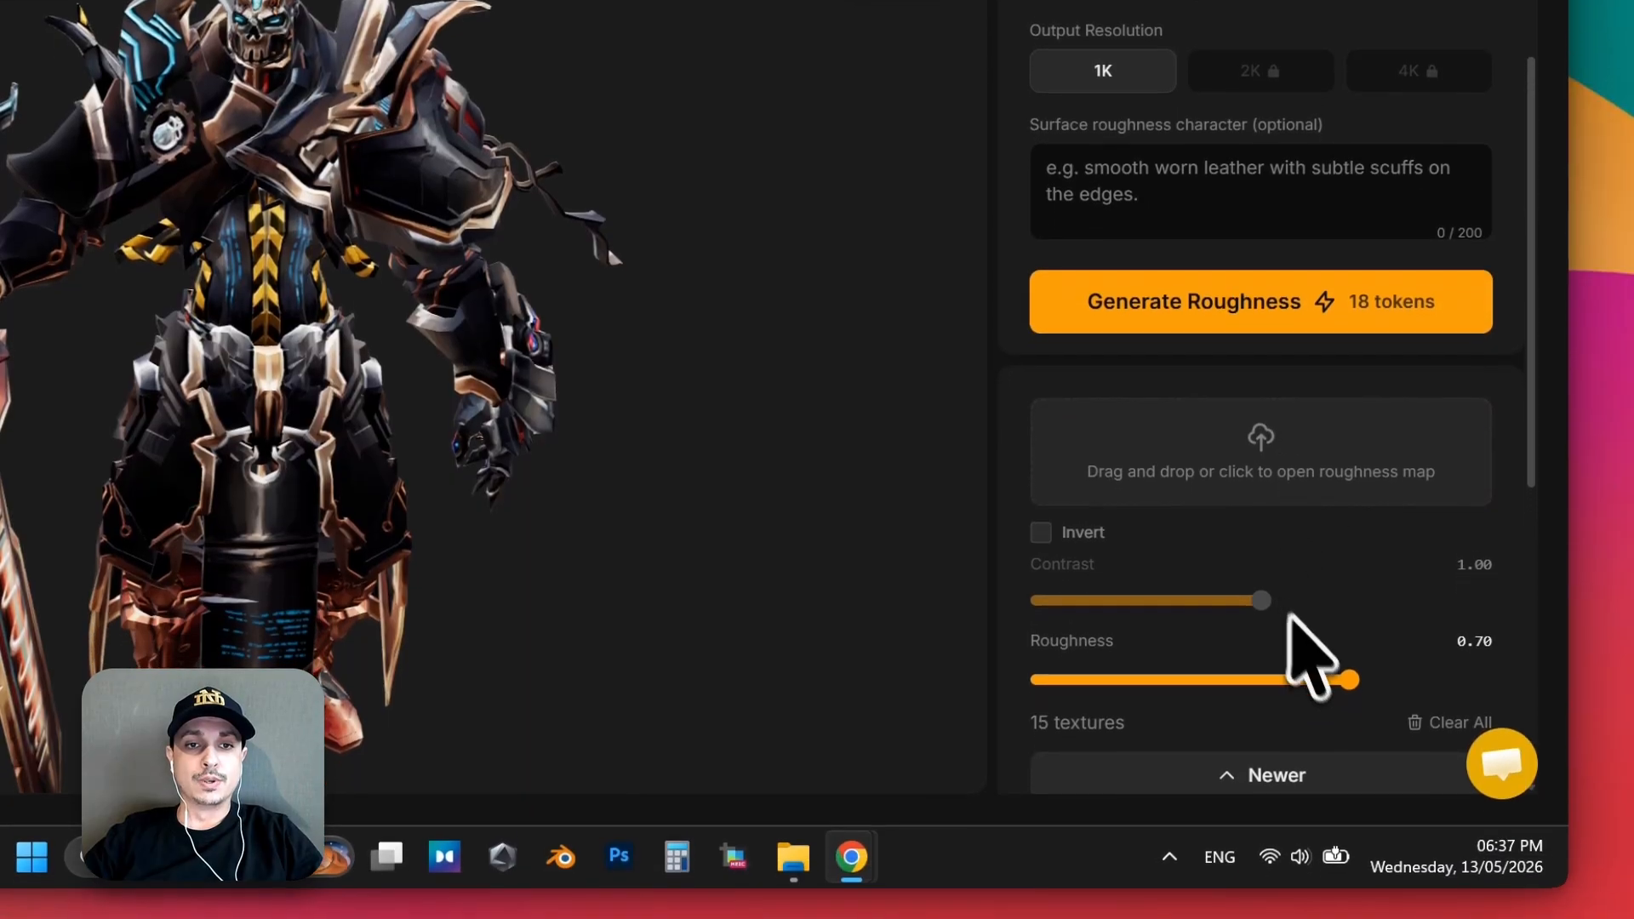
{"action": "left_click_drag", "start_coordinate": [1349, 796], "coordinate": [1161, 824]}
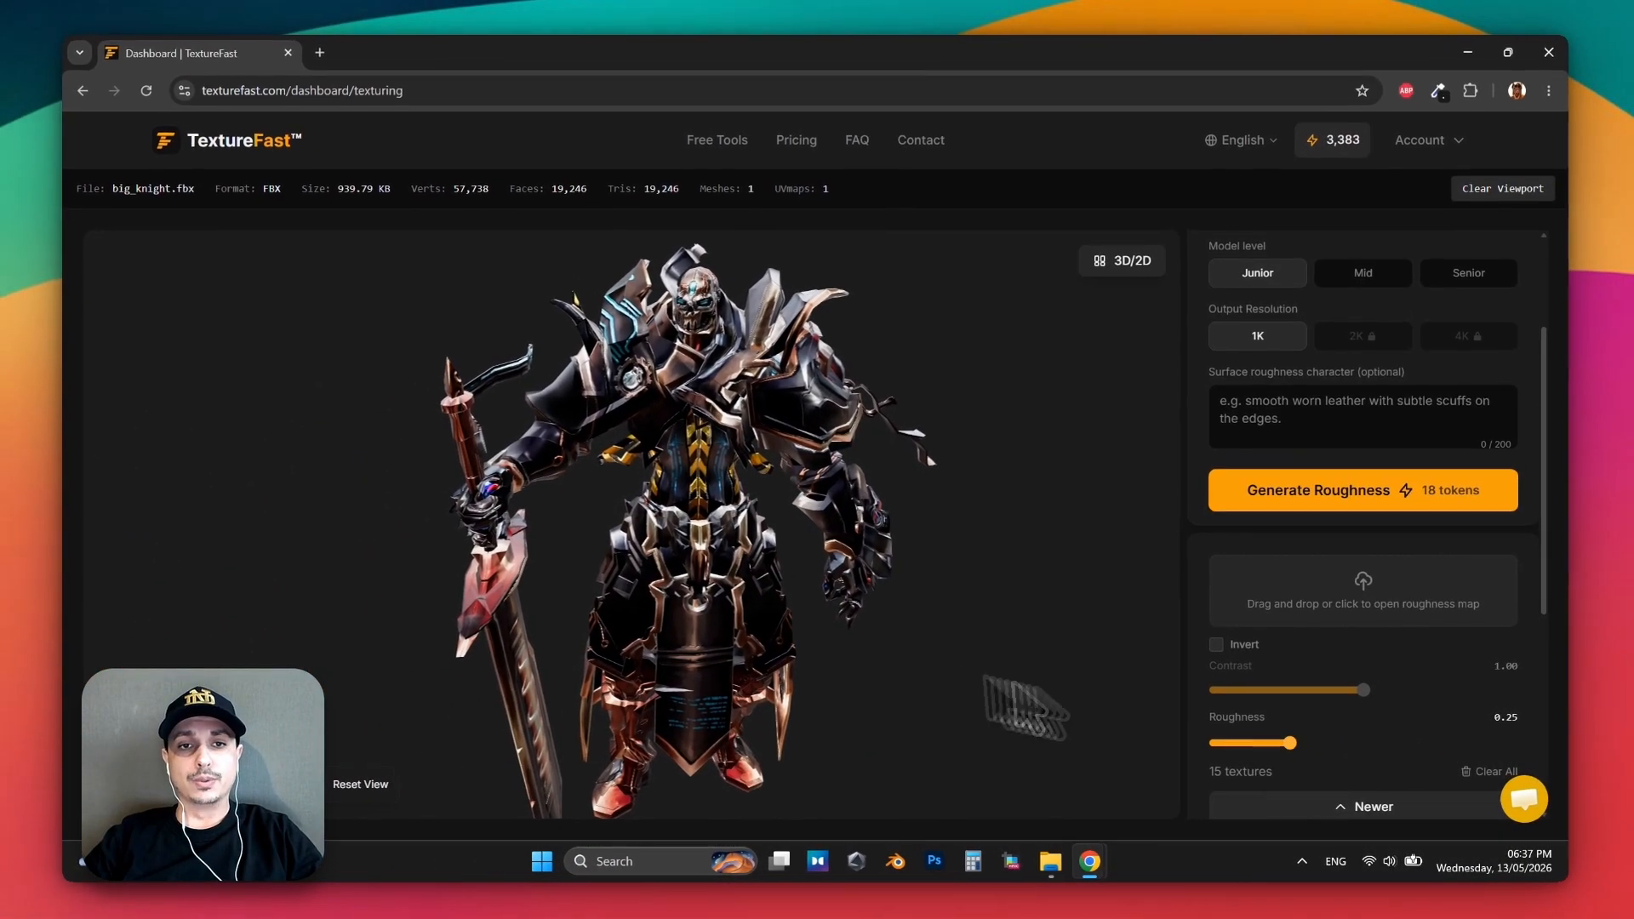
Examine the reflections on the knight's armor and head while changing the viewing angle and light.
{"action": "left_click_drag", "start_coordinate": [694, 565], "coordinate": [671, 572]}
{"action": "left_click_drag", "start_coordinate": [752, 524], "coordinate": [1168, 501]}
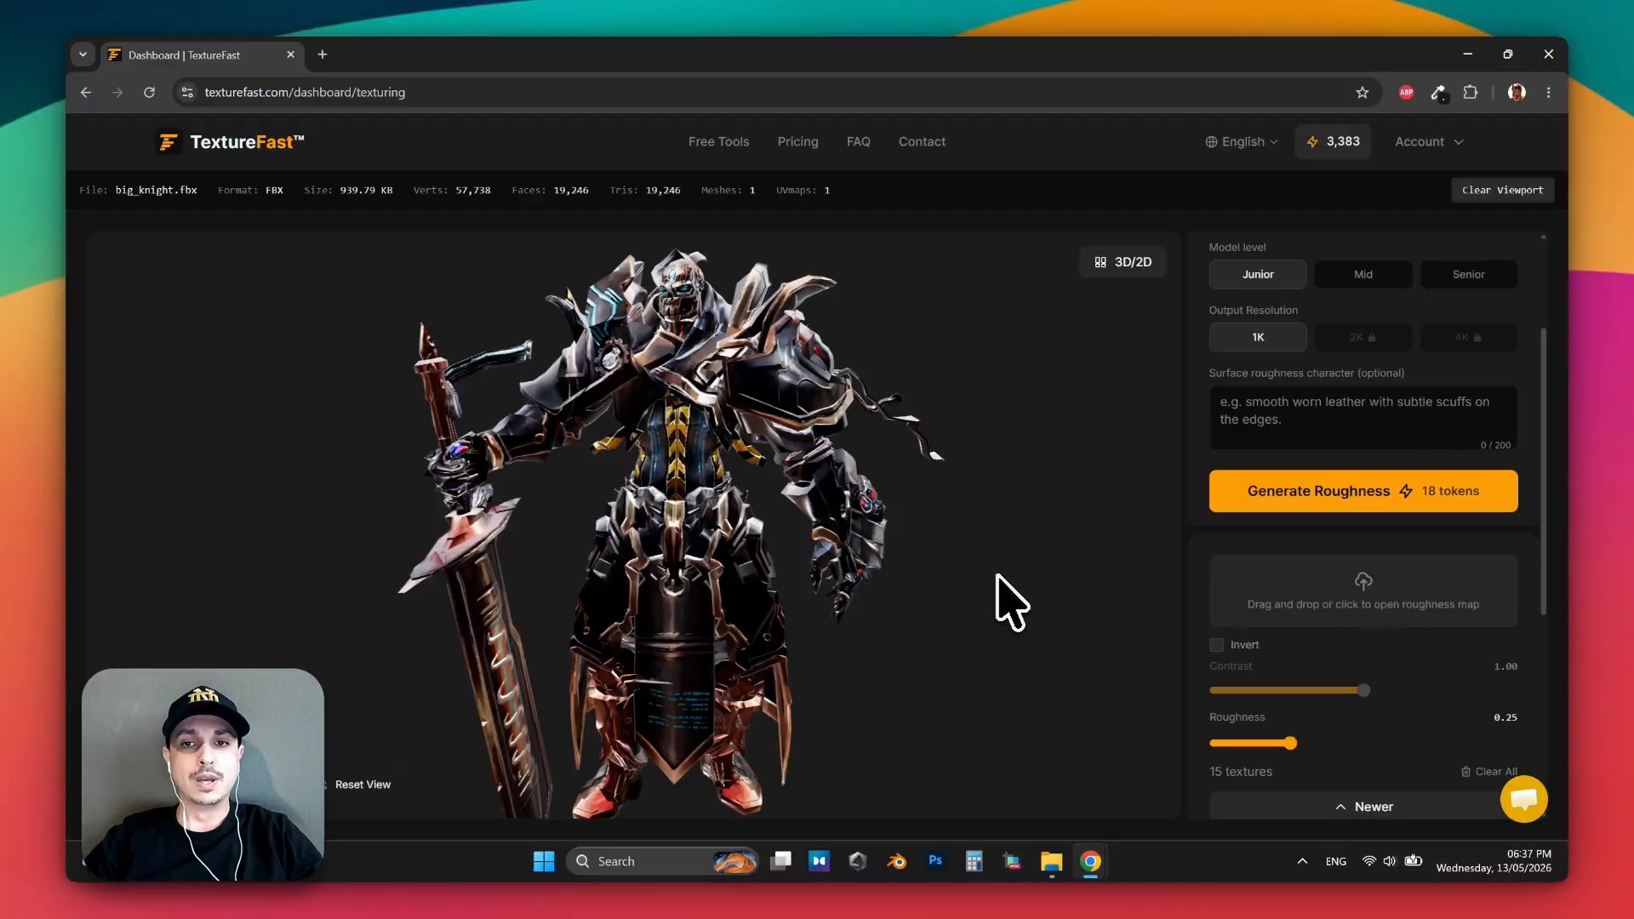
{"action": "mouse_move", "coordinate": [998, 576]}
{"action": "left_mouse_down"}
{"action": "mouse_move", "coordinate": [988, 605]}
{"action": "mouse_move", "coordinate": [1025, 573]}
{"action": "left_mouse_up"}
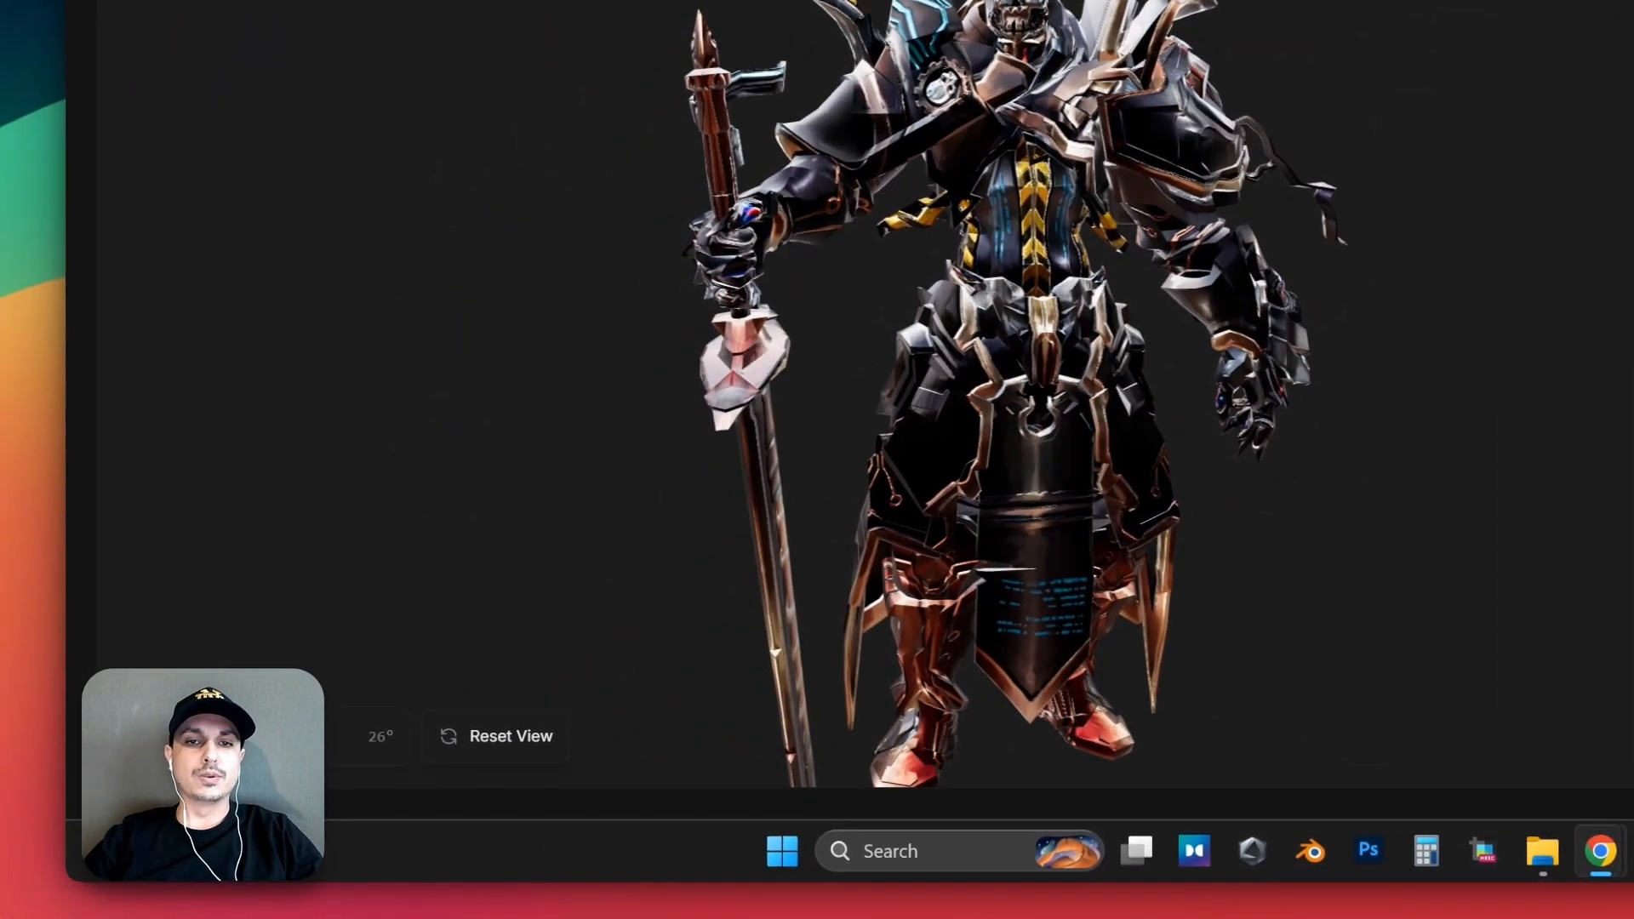
{"action": "left_click_drag", "start_coordinate": [213, 736], "coordinate": [275, 736]}
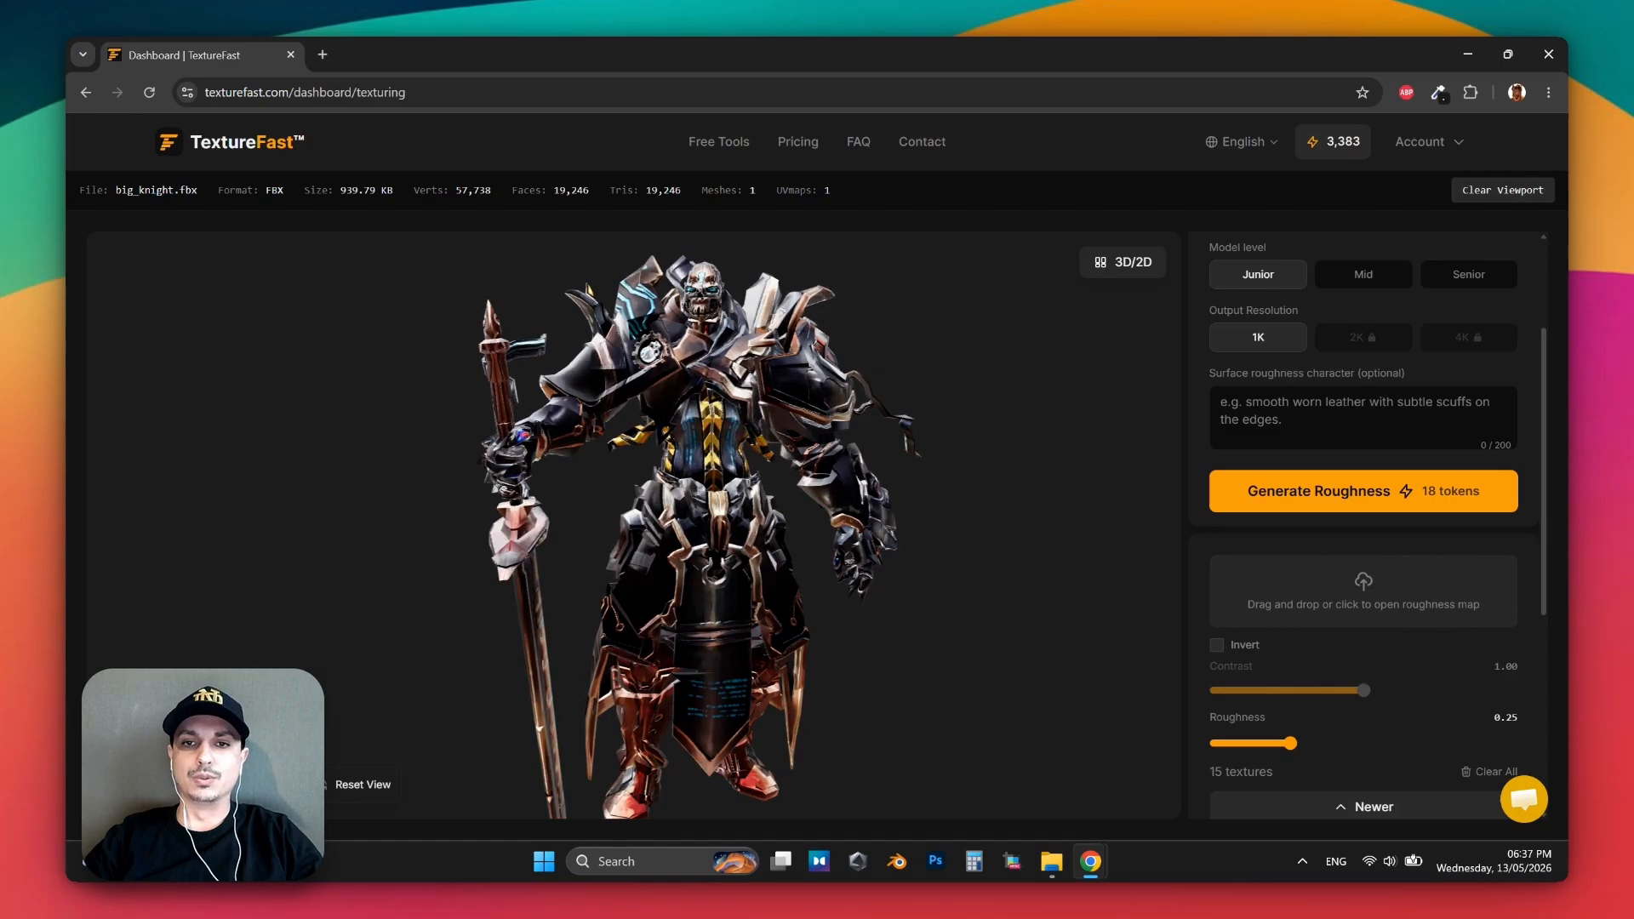
{"action": "scroll", "coordinate": [681, 357], "scroll_direction": "up", "scroll_amount": 6}
{"action": "left_click_drag", "start_coordinate": [728, 256], "coordinate": [676, 487]}
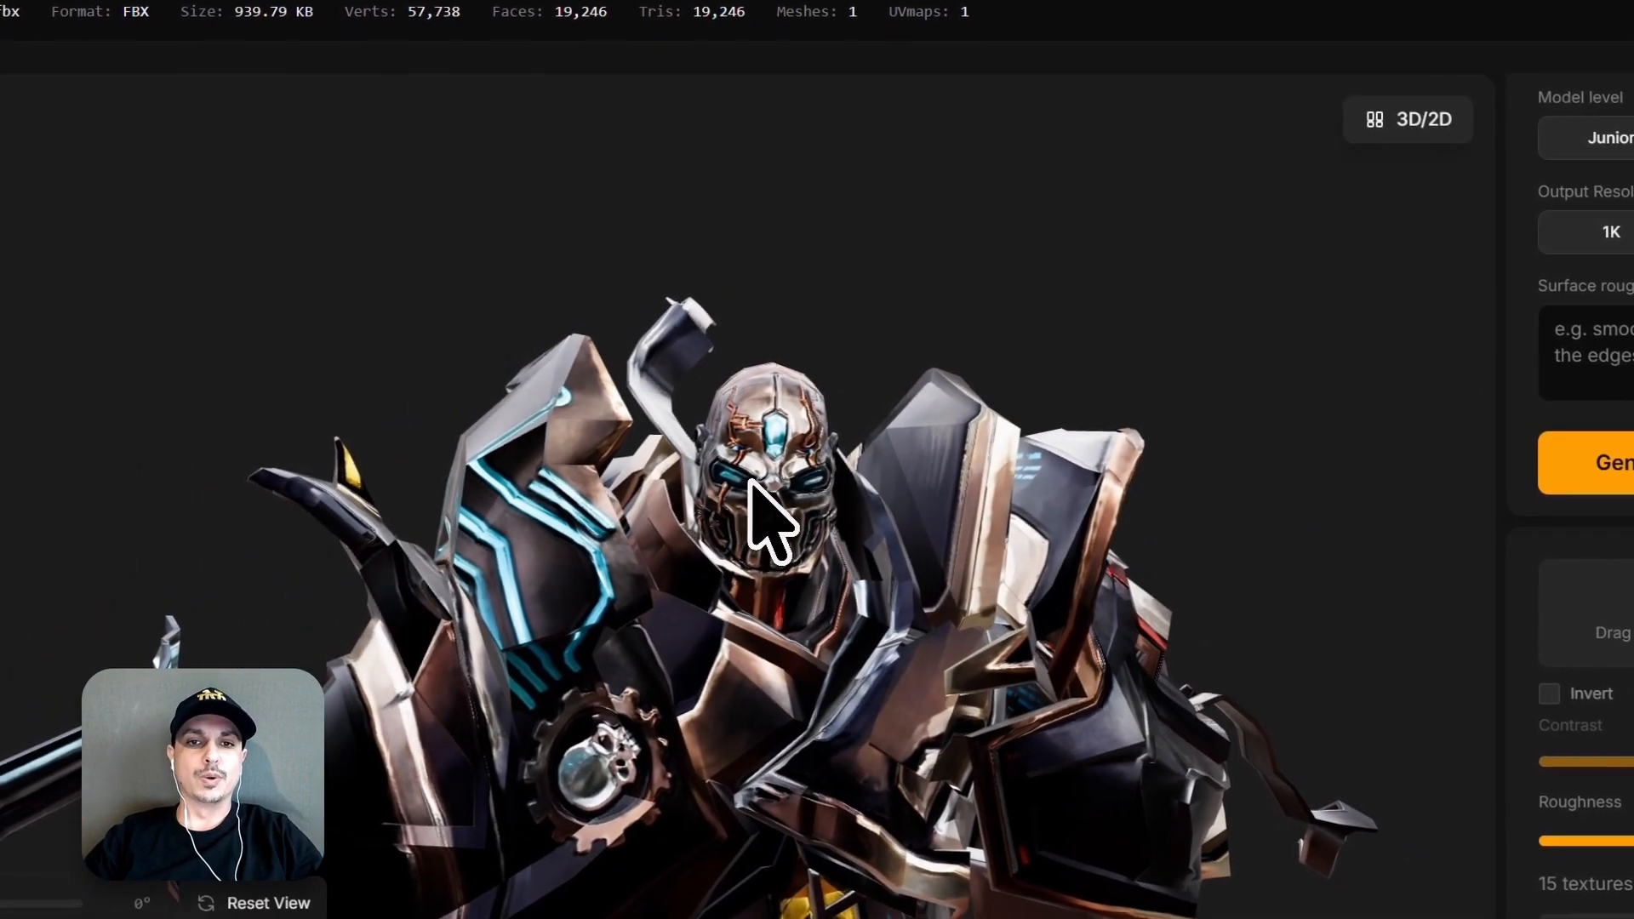
{"action": "scroll", "coordinate": [763, 511], "scroll_direction": "down", "scroll_amount": 3}
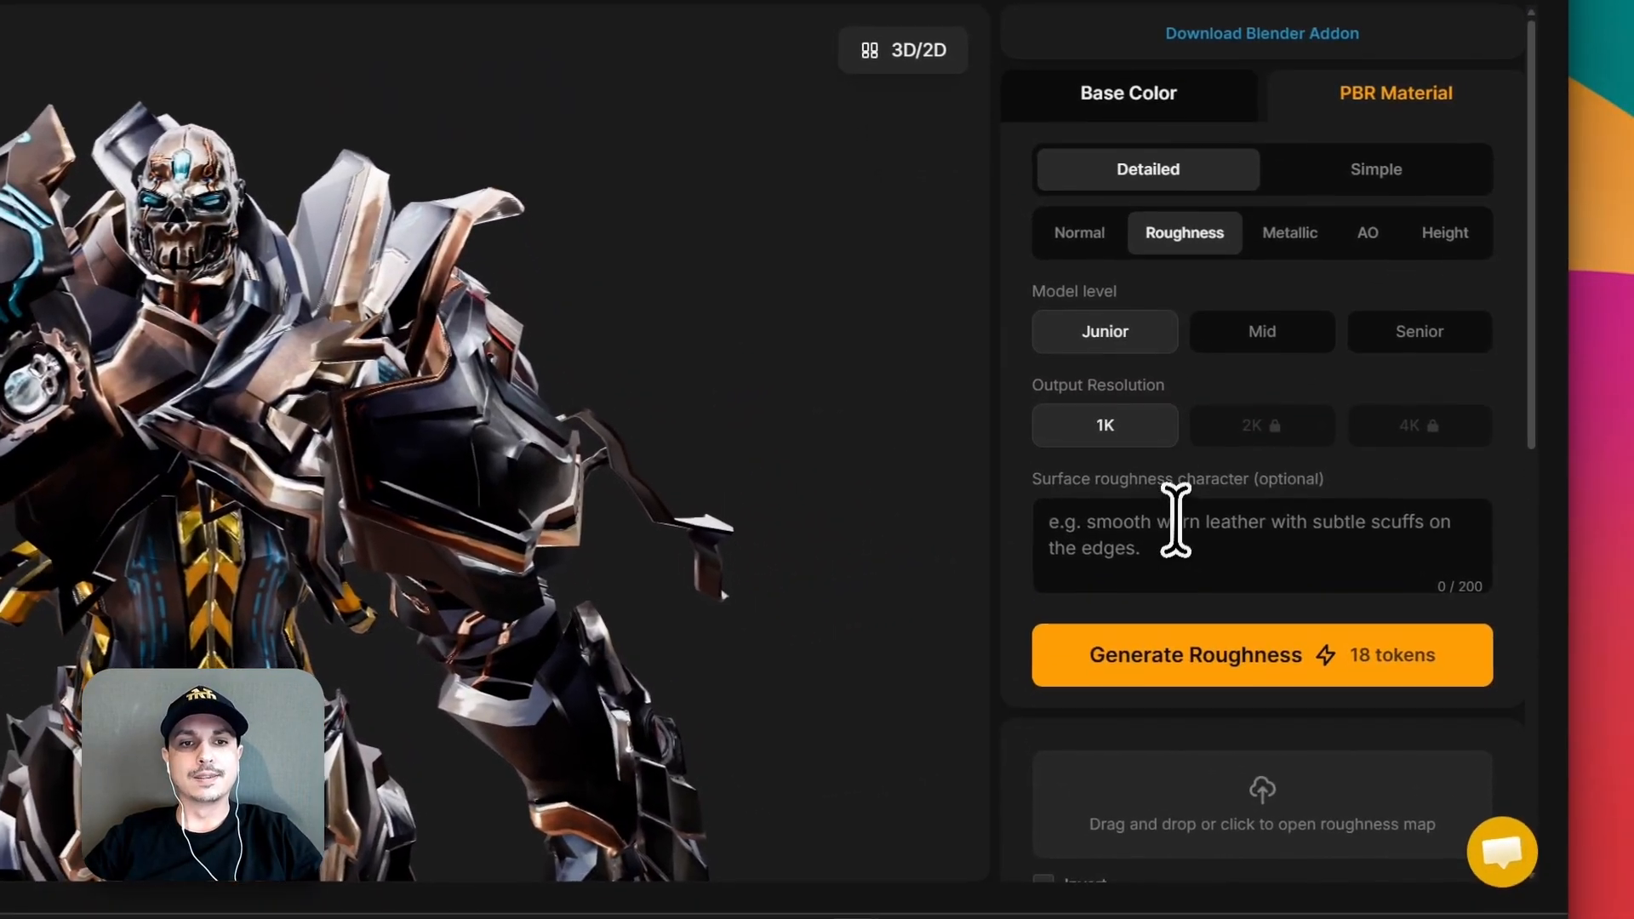
Generate a 1K Roughness map at the Junior model level with the surface description "armor" and inspect it on the knight.
{"action": "left_click", "coordinate": [1303, 583]}
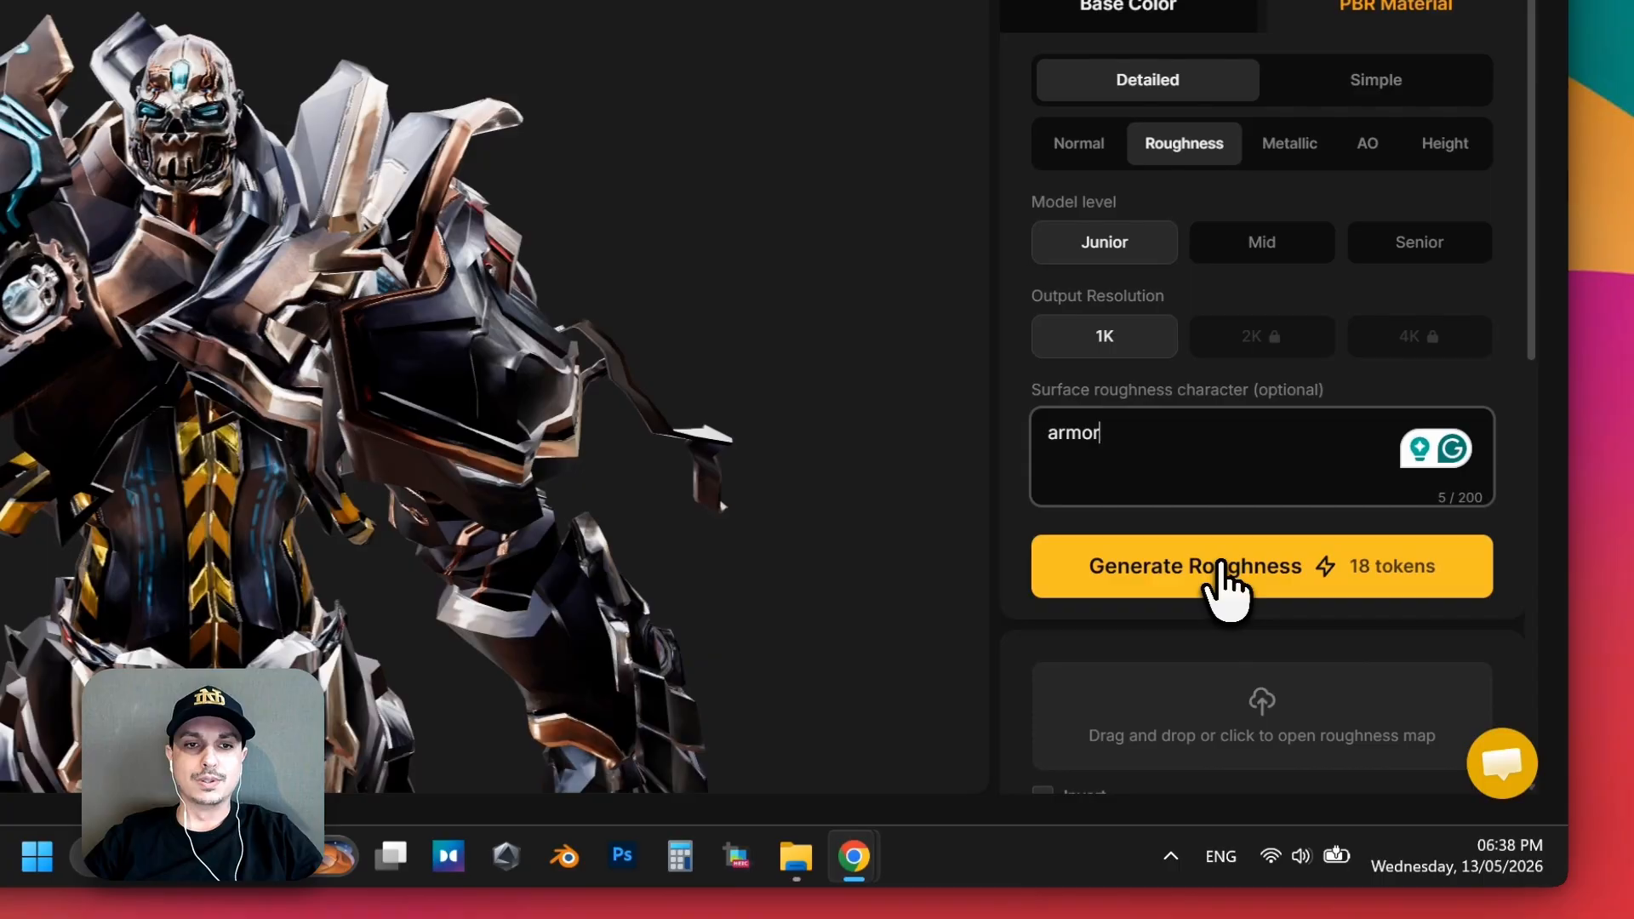
{"action": "left_click", "coordinate": [1337, 671]}
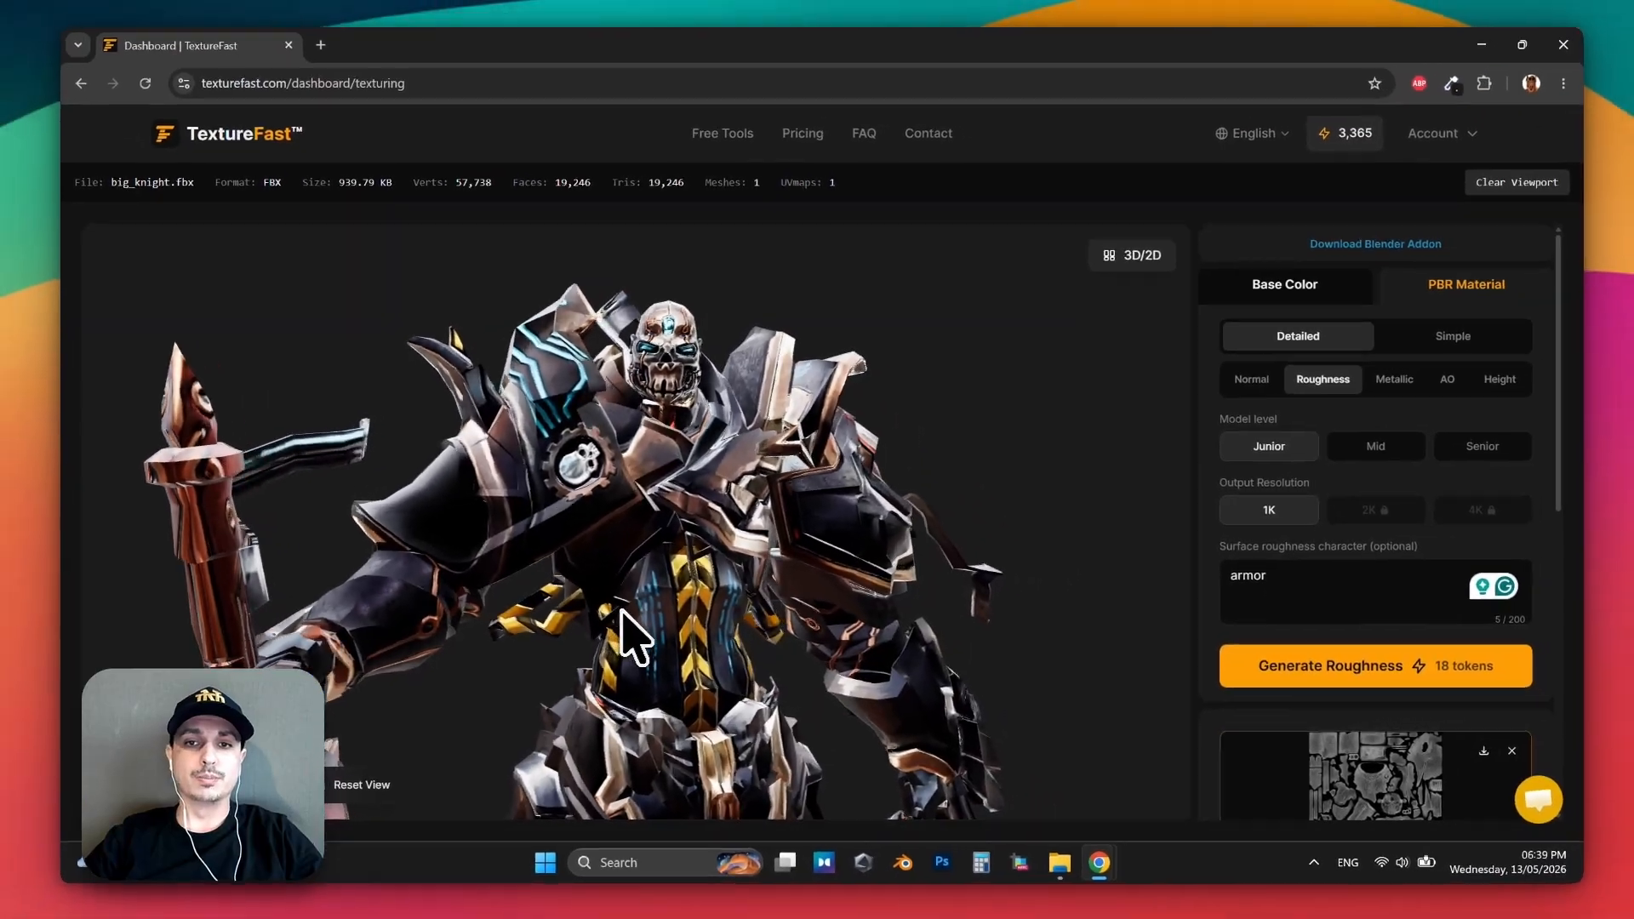
{"action": "left_click_drag", "start_coordinate": [674, 587], "coordinate": [1013, 617]}
{"action": "left_click_drag", "start_coordinate": [917, 635], "coordinate": [685, 610]}
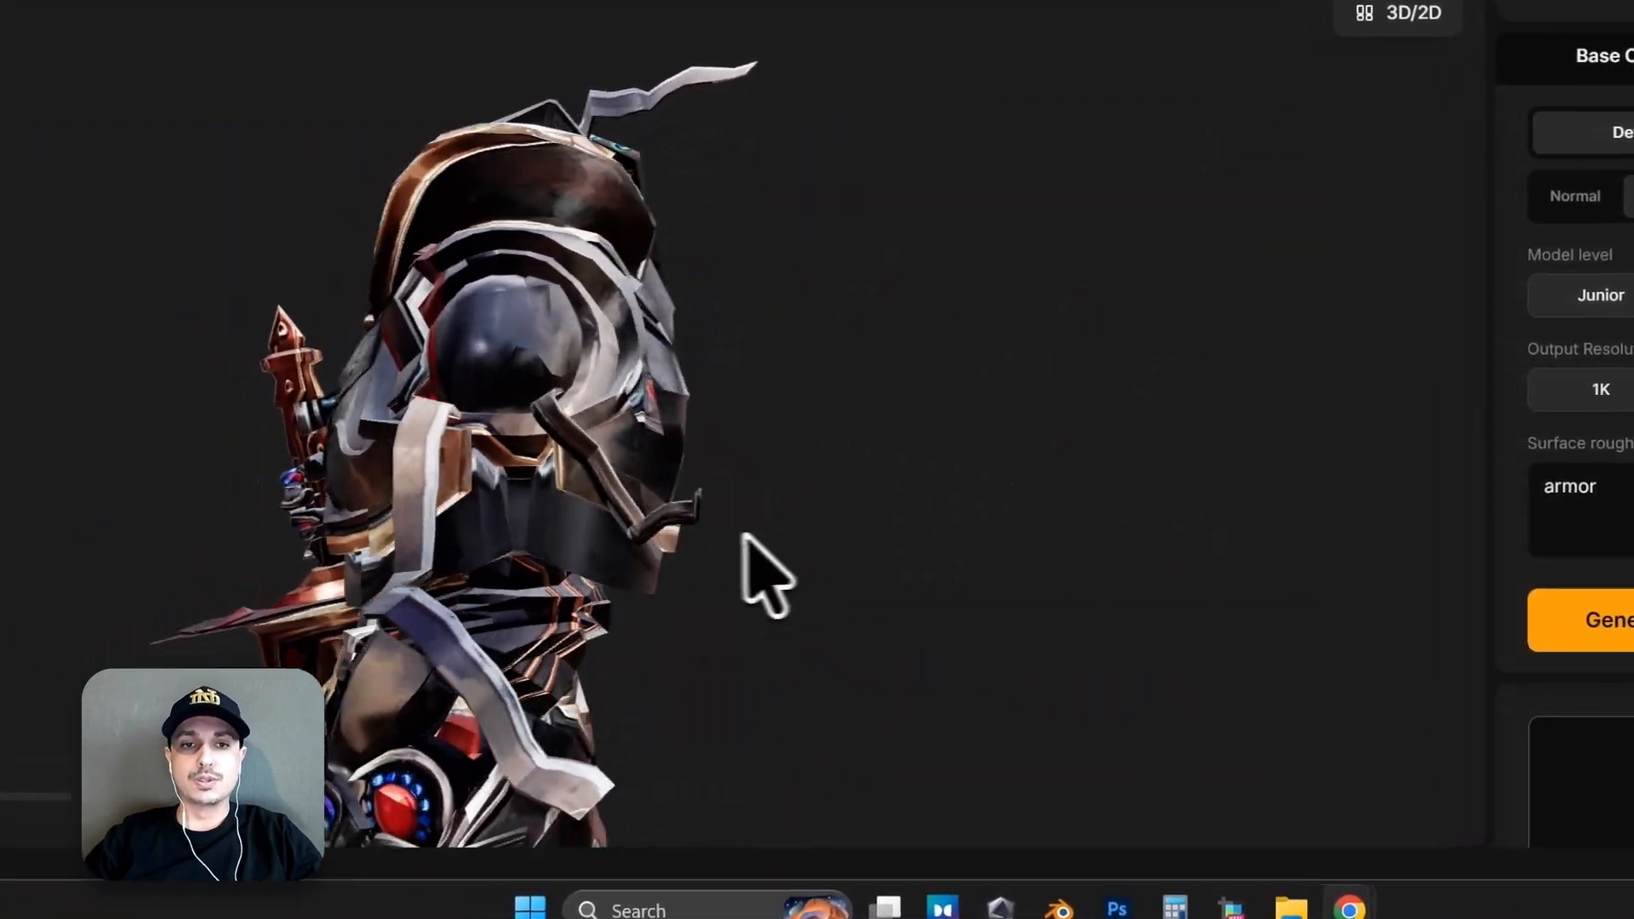
{"action": "left_click_drag", "start_coordinate": [741, 533], "coordinate": [619, 361]}
{"action": "scroll", "coordinate": [646, 406], "scroll_direction": "up", "scroll_amount": 3}
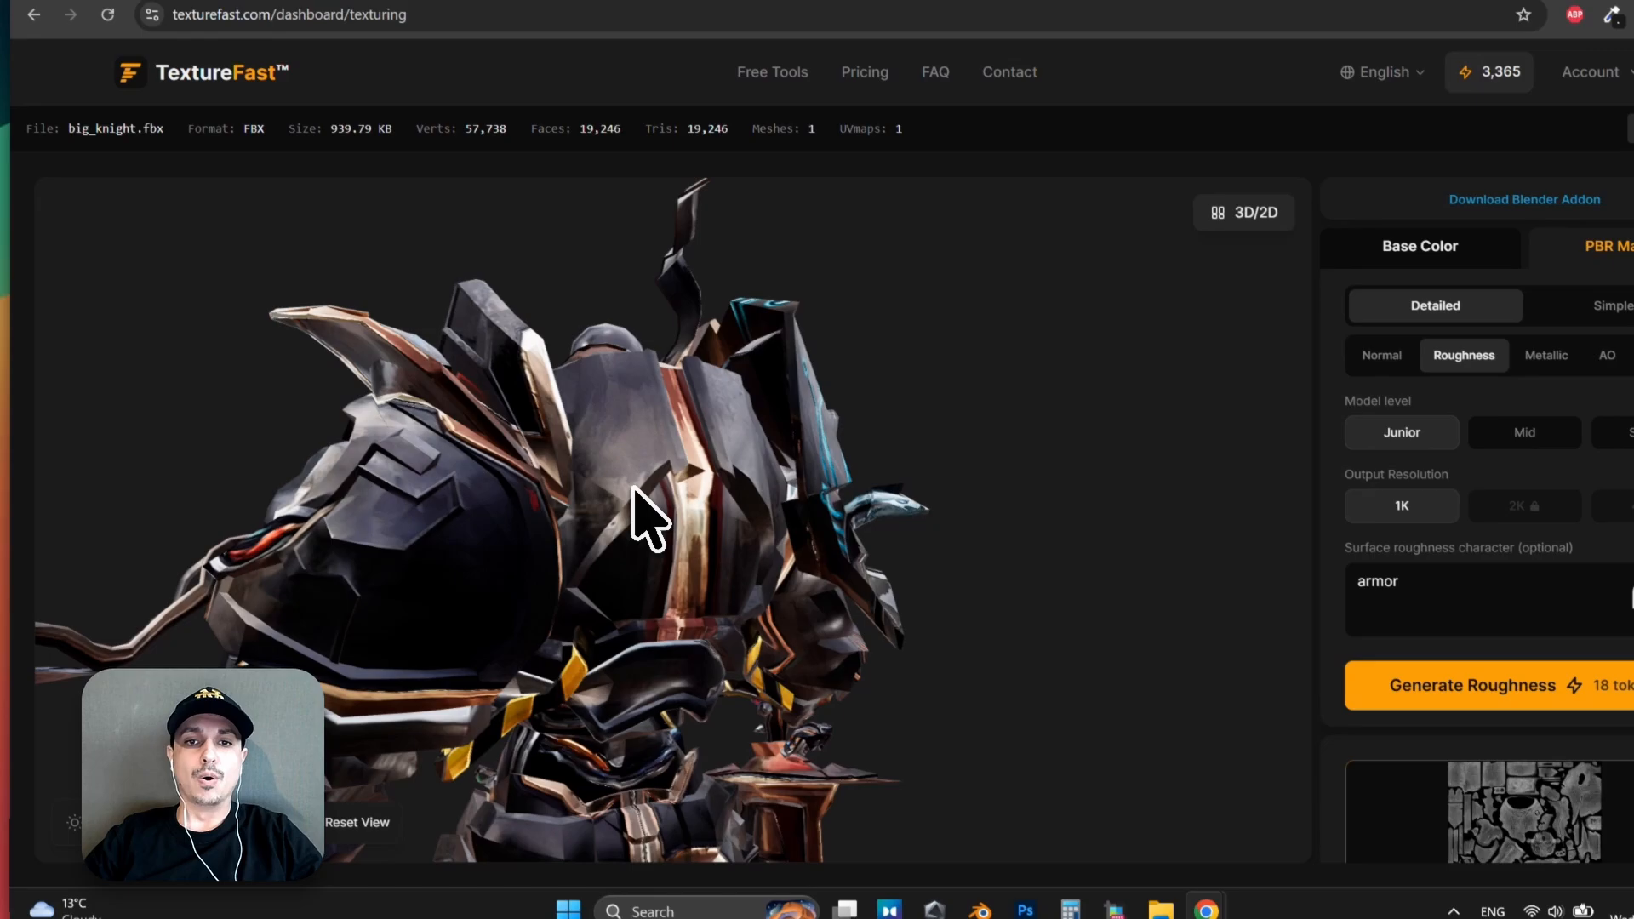
{"action": "left_click_drag", "start_coordinate": [632, 488], "coordinate": [775, 515]}
{"action": "scroll", "coordinate": [712, 593], "scroll_direction": "down", "scroll_amount": 5}
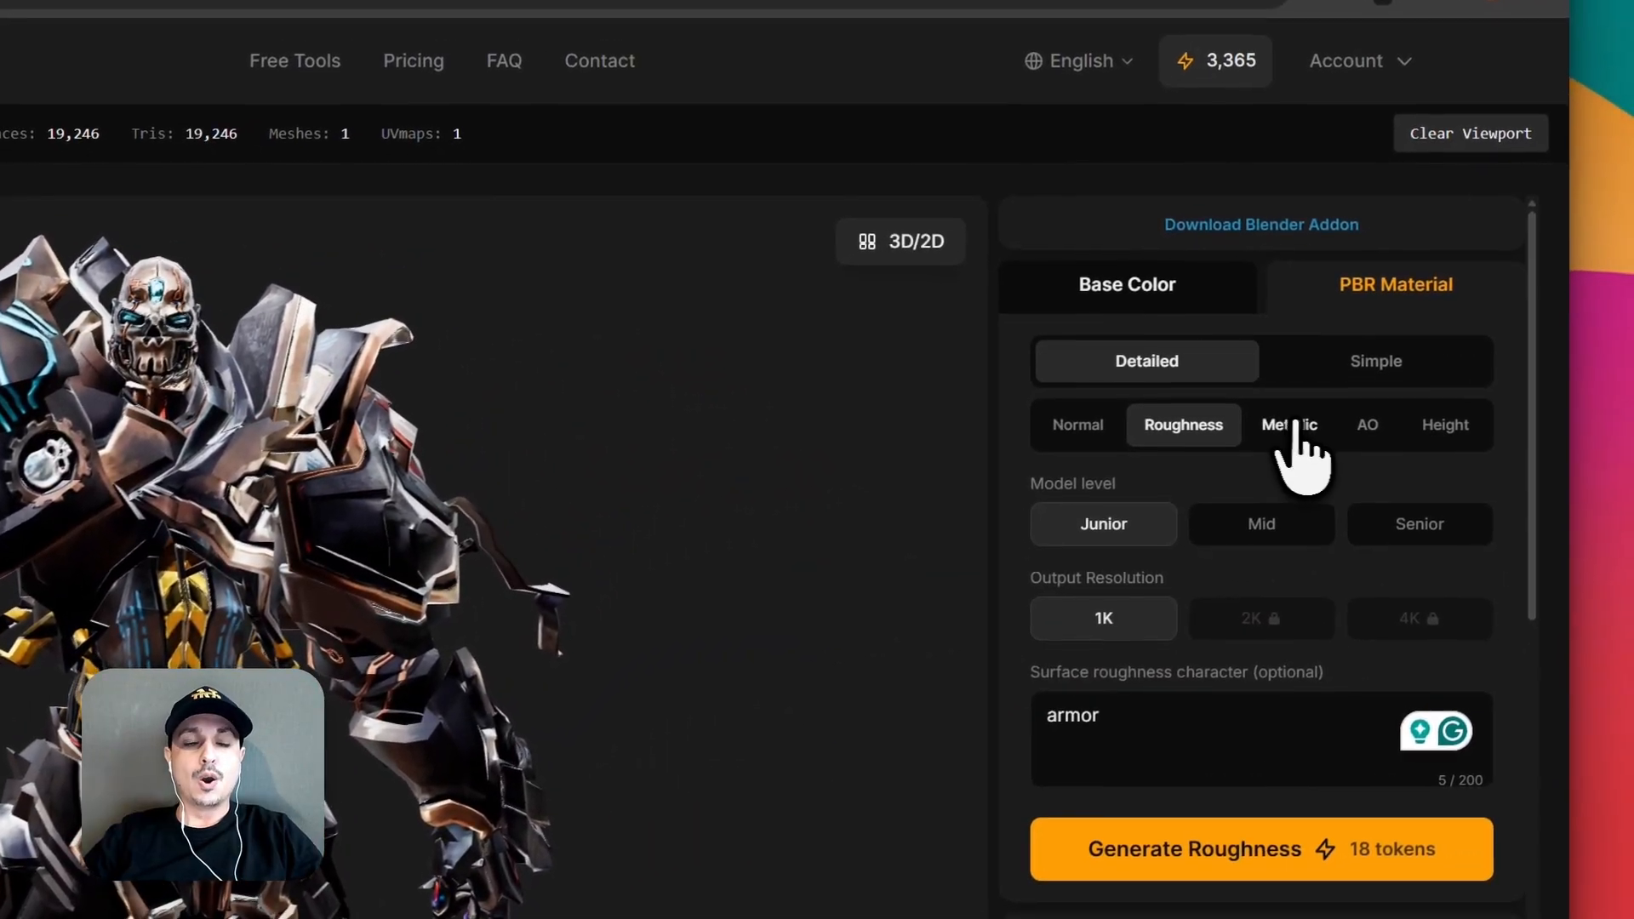
Set the Metallic map's metalness to 0.00 and inspect the knight's shoulder armor and head.
{"action": "left_click", "coordinate": [1291, 426]}
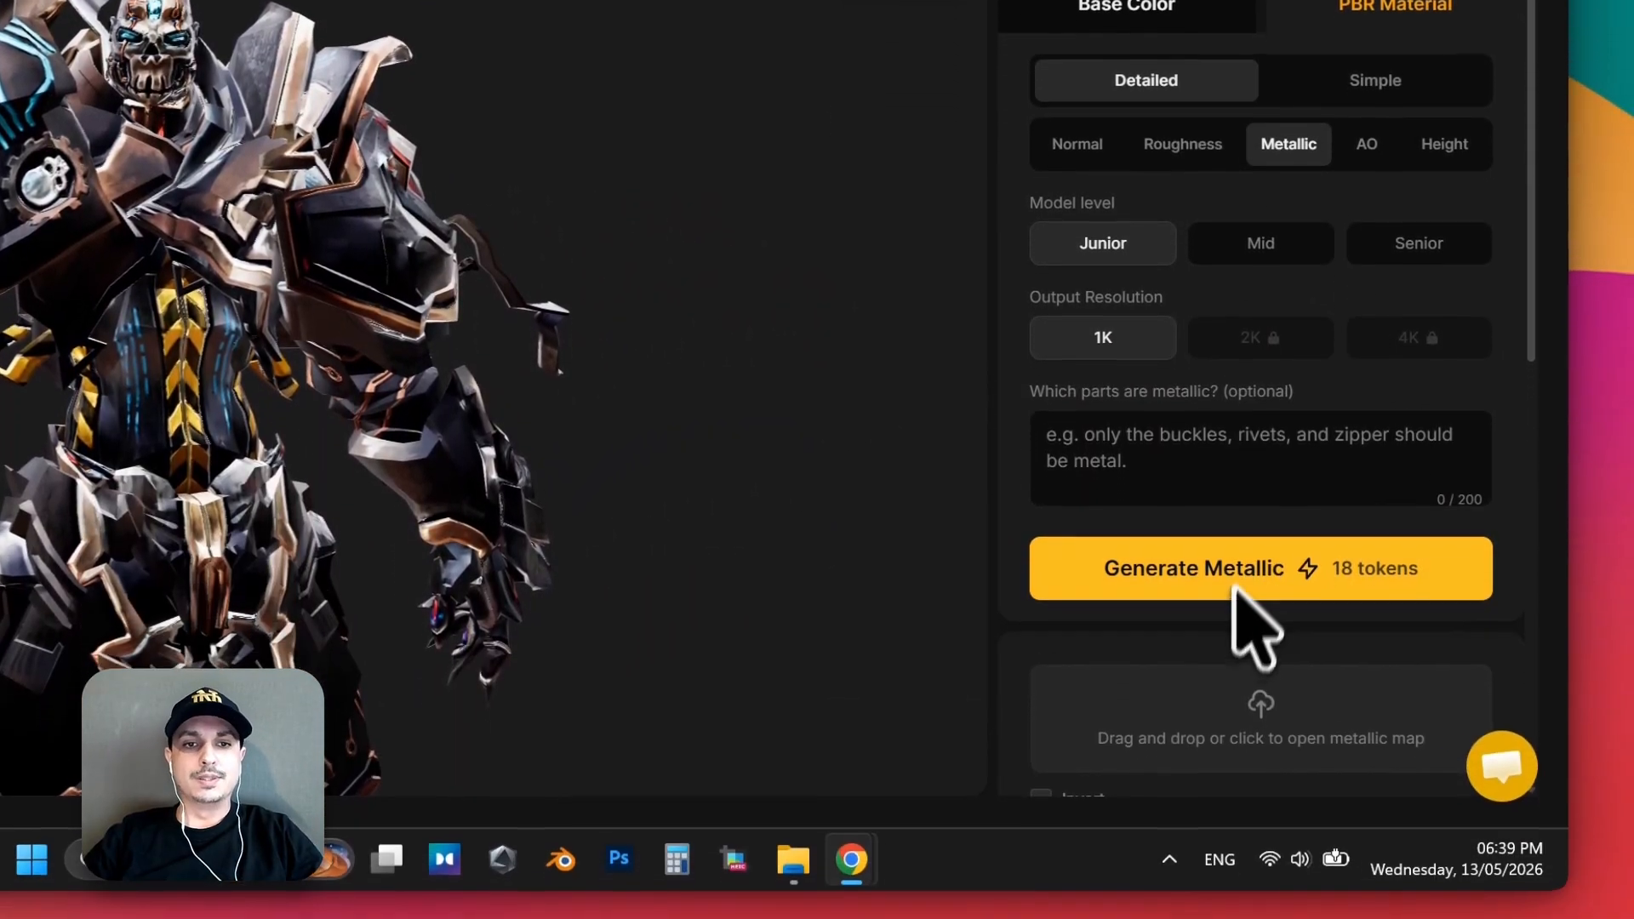
{"action": "scroll", "coordinate": [1160, 761], "scroll_direction": "down", "scroll_amount": 4}
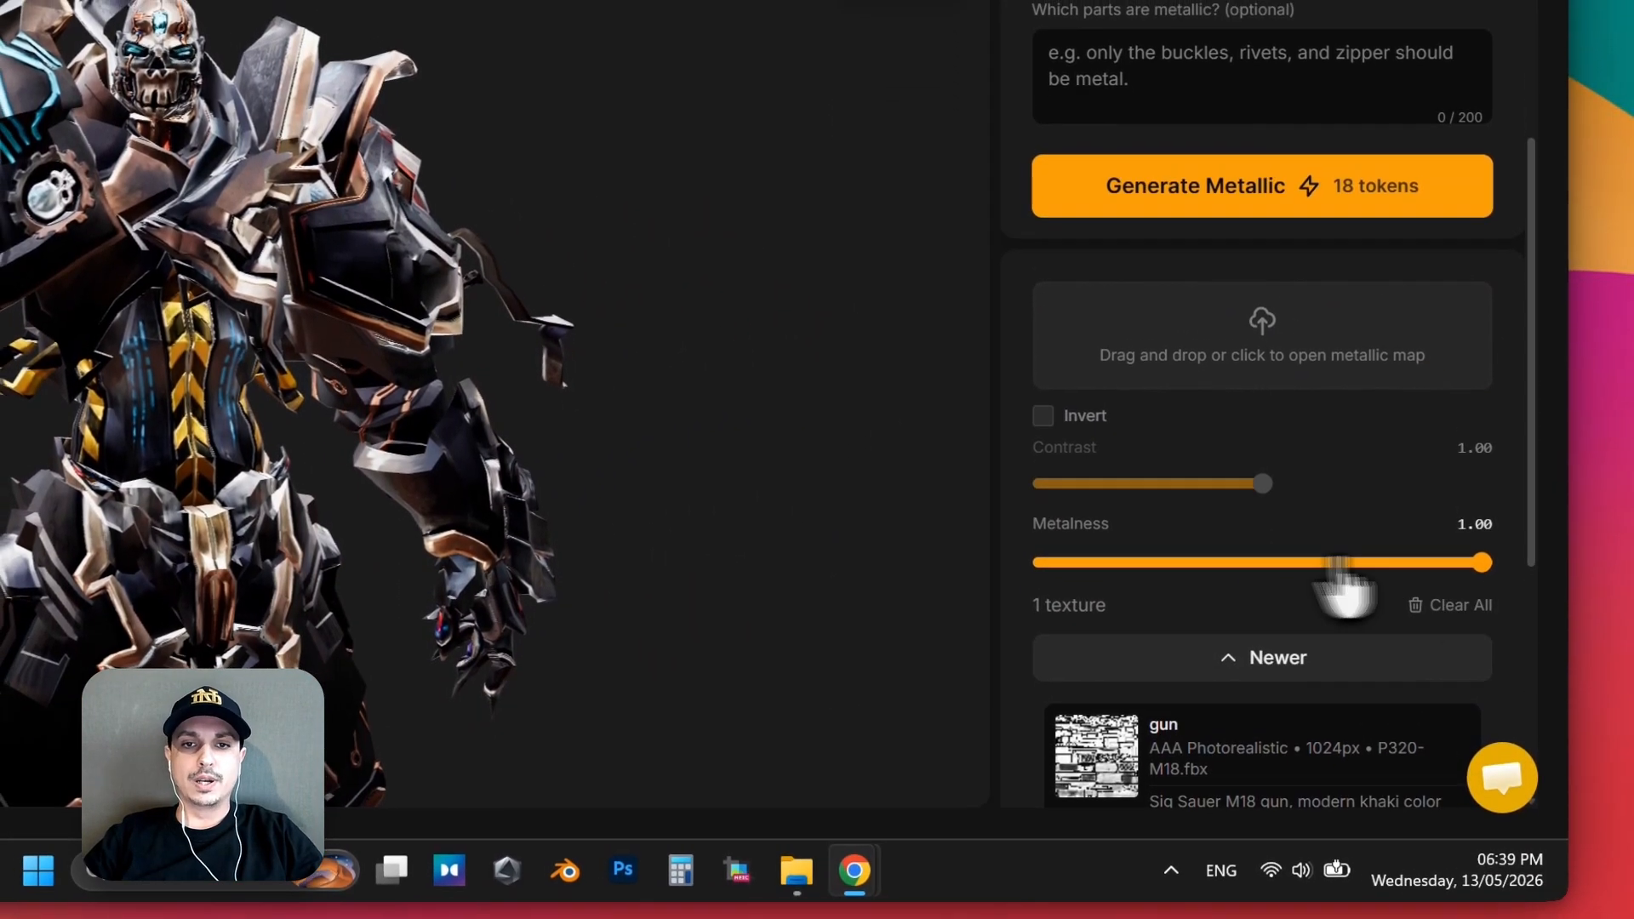
{"action": "left_click_drag", "start_coordinate": [1338, 563], "coordinate": [953, 568]}
{"action": "scroll", "coordinate": [227, 216], "scroll_direction": "up", "scroll_amount": 6}
{"action": "left_click_drag", "start_coordinate": [228, 217], "coordinate": [241, 448]}
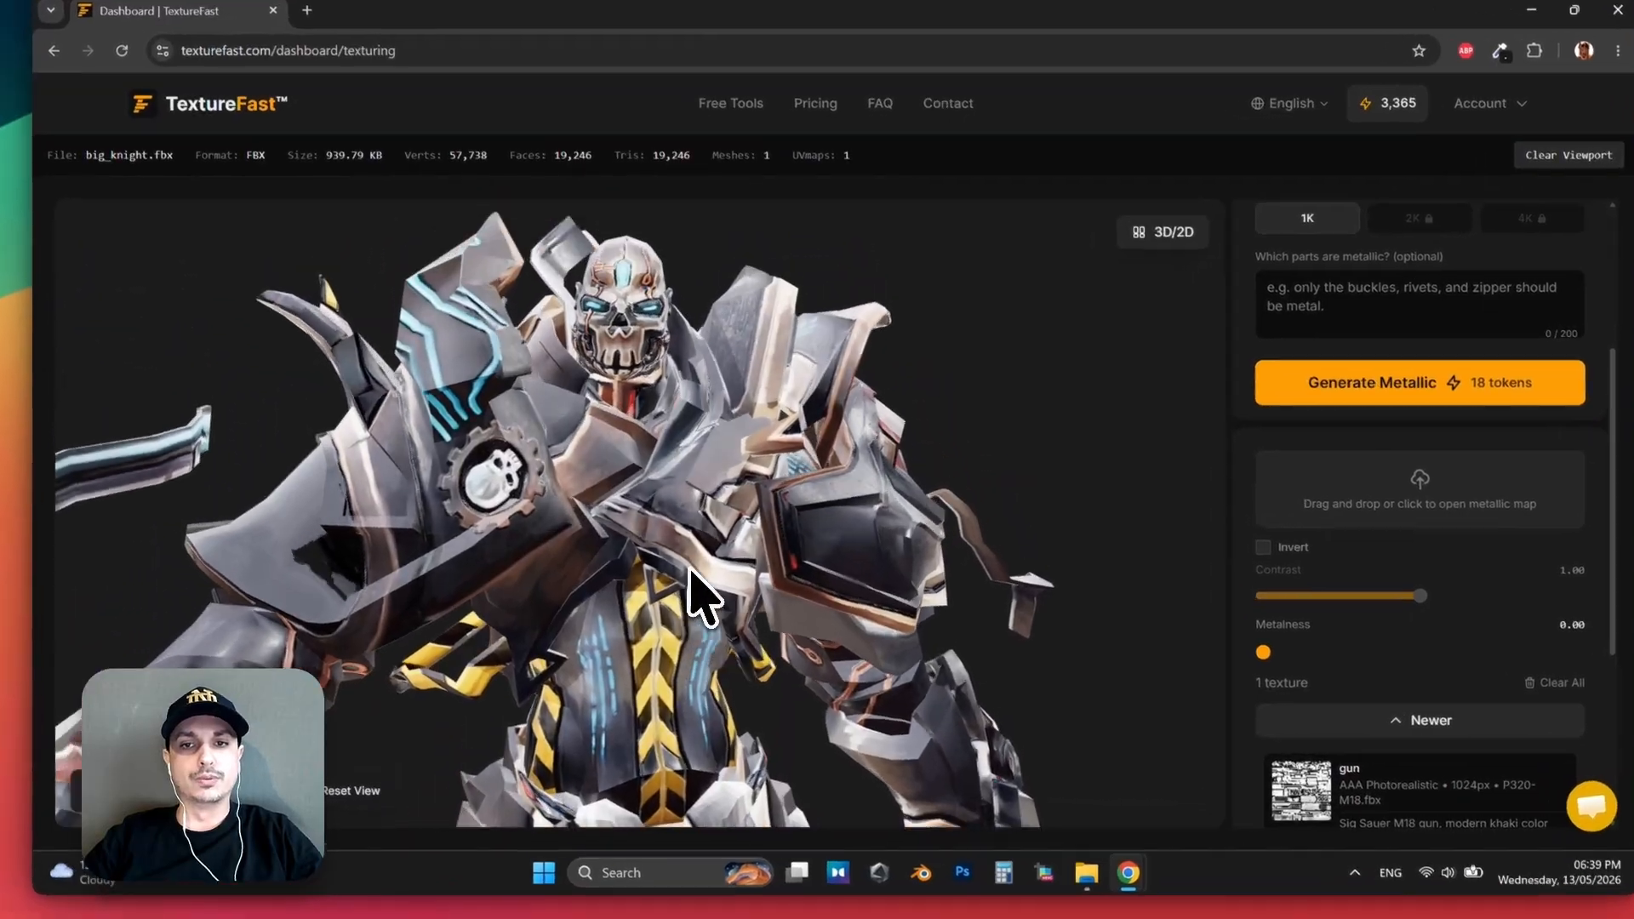
{"action": "left_click_drag", "start_coordinate": [690, 569], "coordinate": [595, 597]}
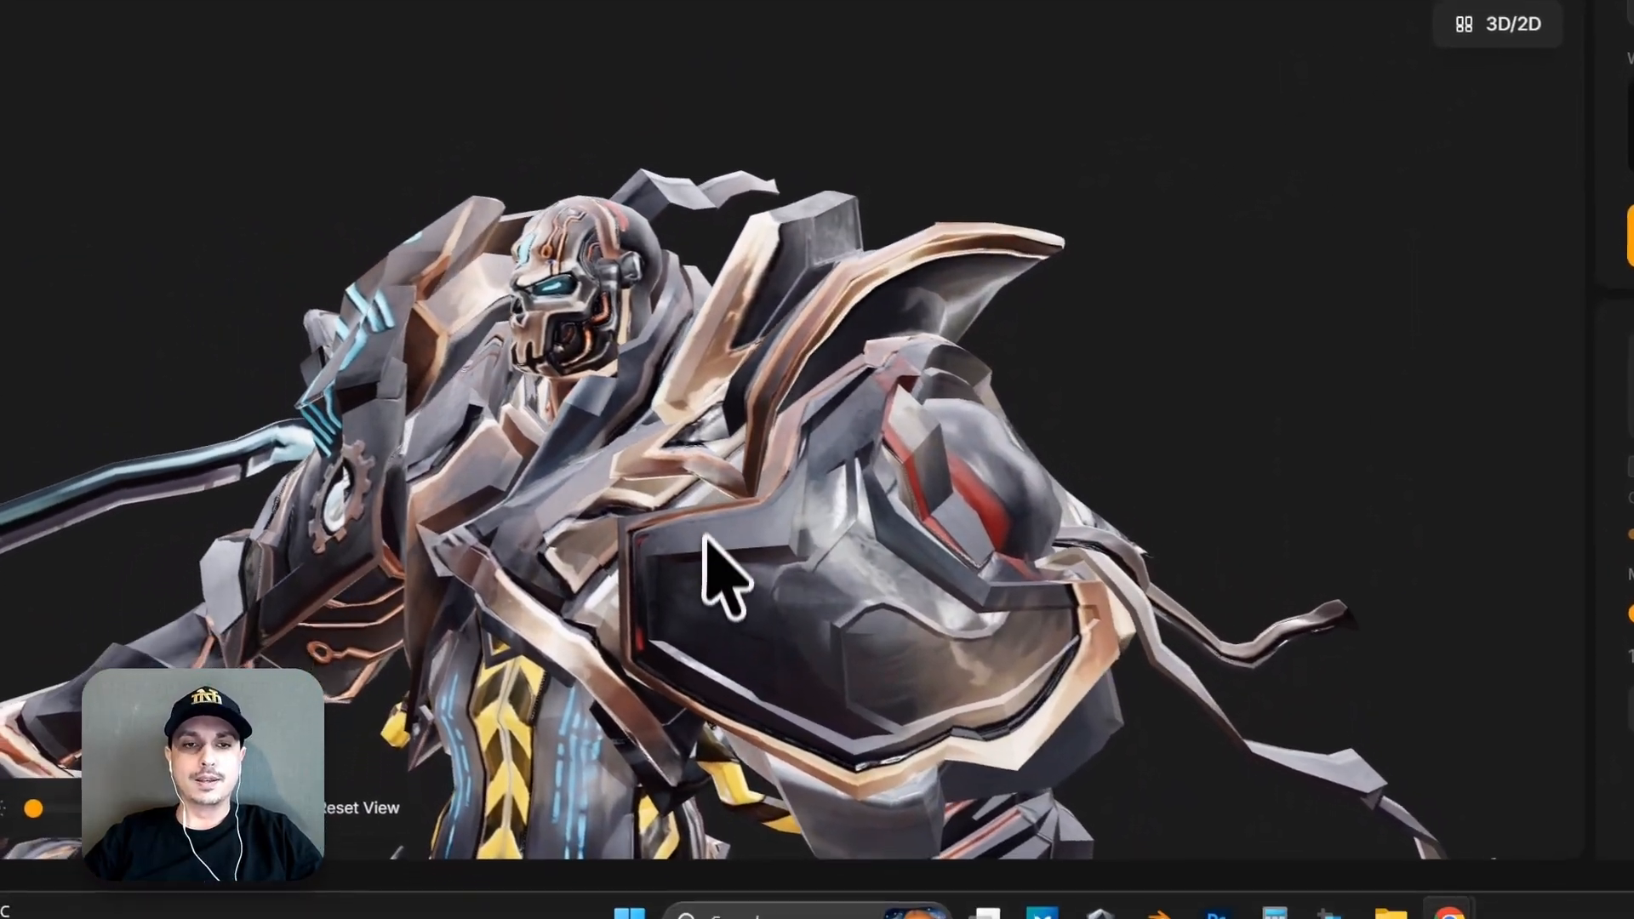
{"action": "left_click_drag", "start_coordinate": [704, 538], "coordinate": [711, 537]}
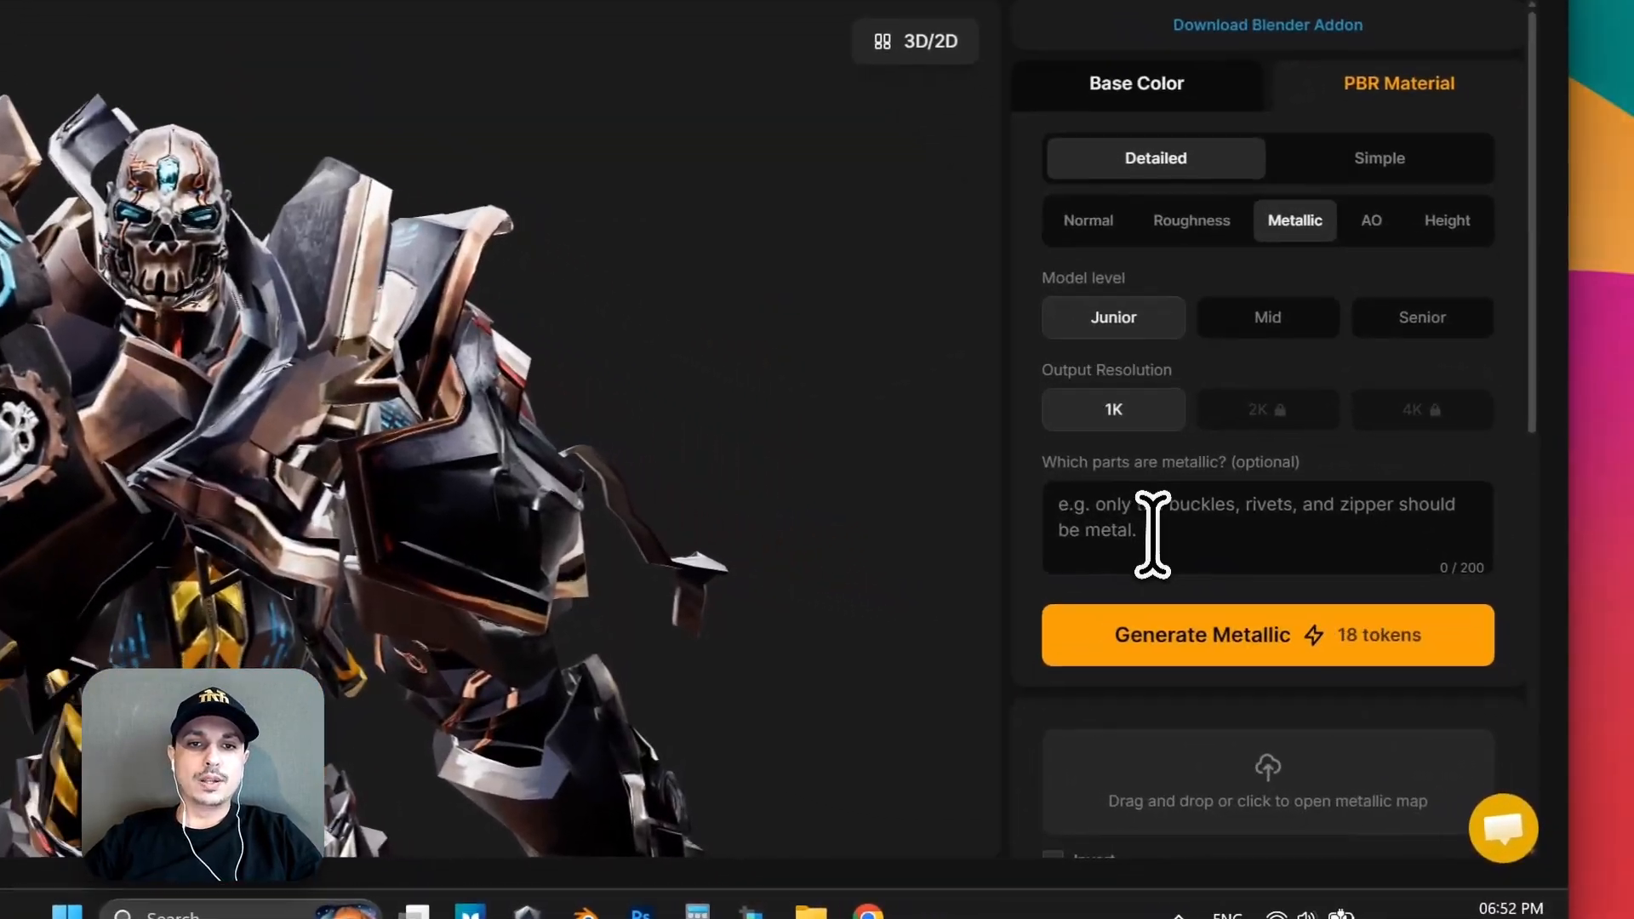
Generate a 1K Metallic map at the Junior model level with "armor" as the metallic parts.
{"action": "left_click", "coordinate": [1146, 532]}
{"action": "type", "text": "armor"}
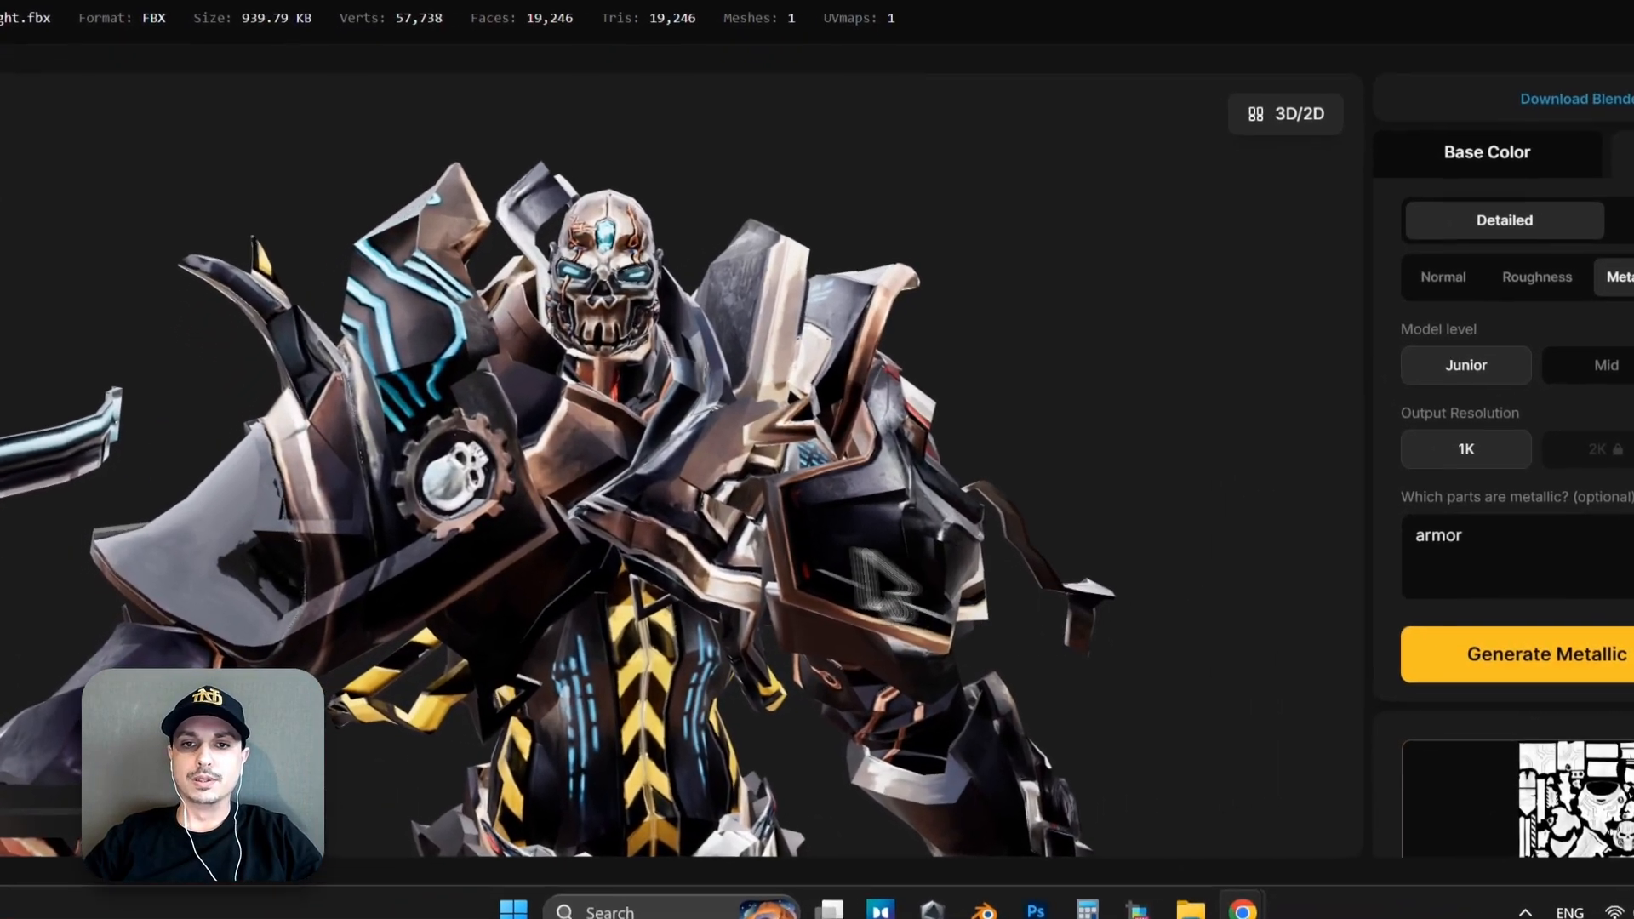
{"action": "scroll", "coordinate": [642, 627], "scroll_direction": "down", "scroll_amount": 3}
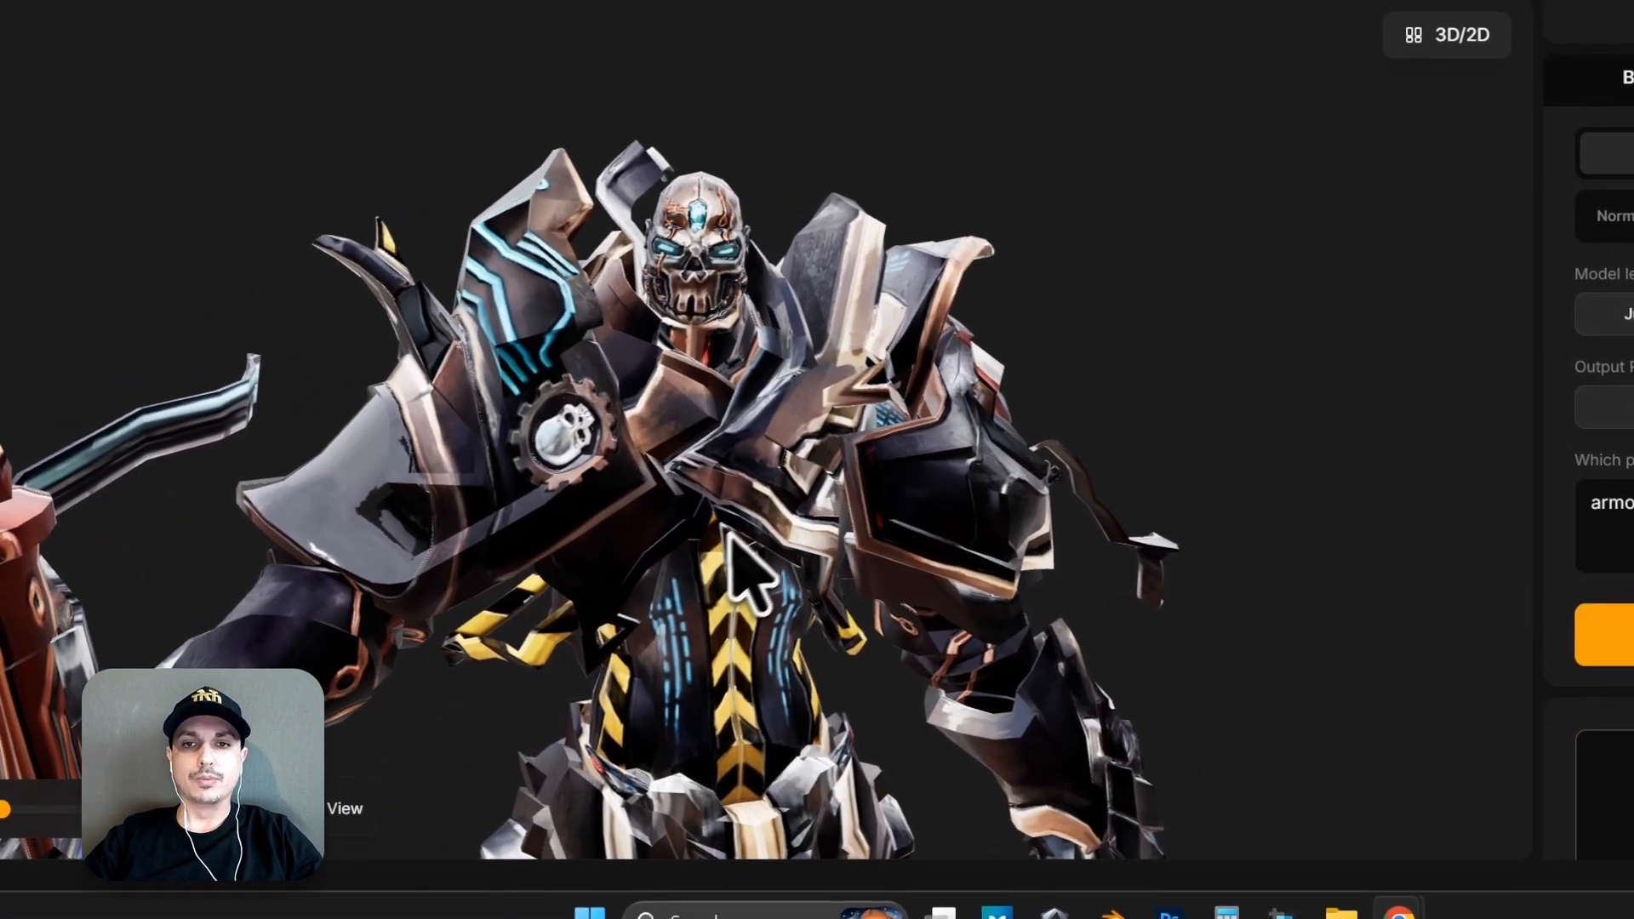
Generate a 1K AO map at the Mid model level and raise the black point of its output levels to 113.
{"action": "left_click_drag", "start_coordinate": [641, 626], "coordinate": [1056, 615]}
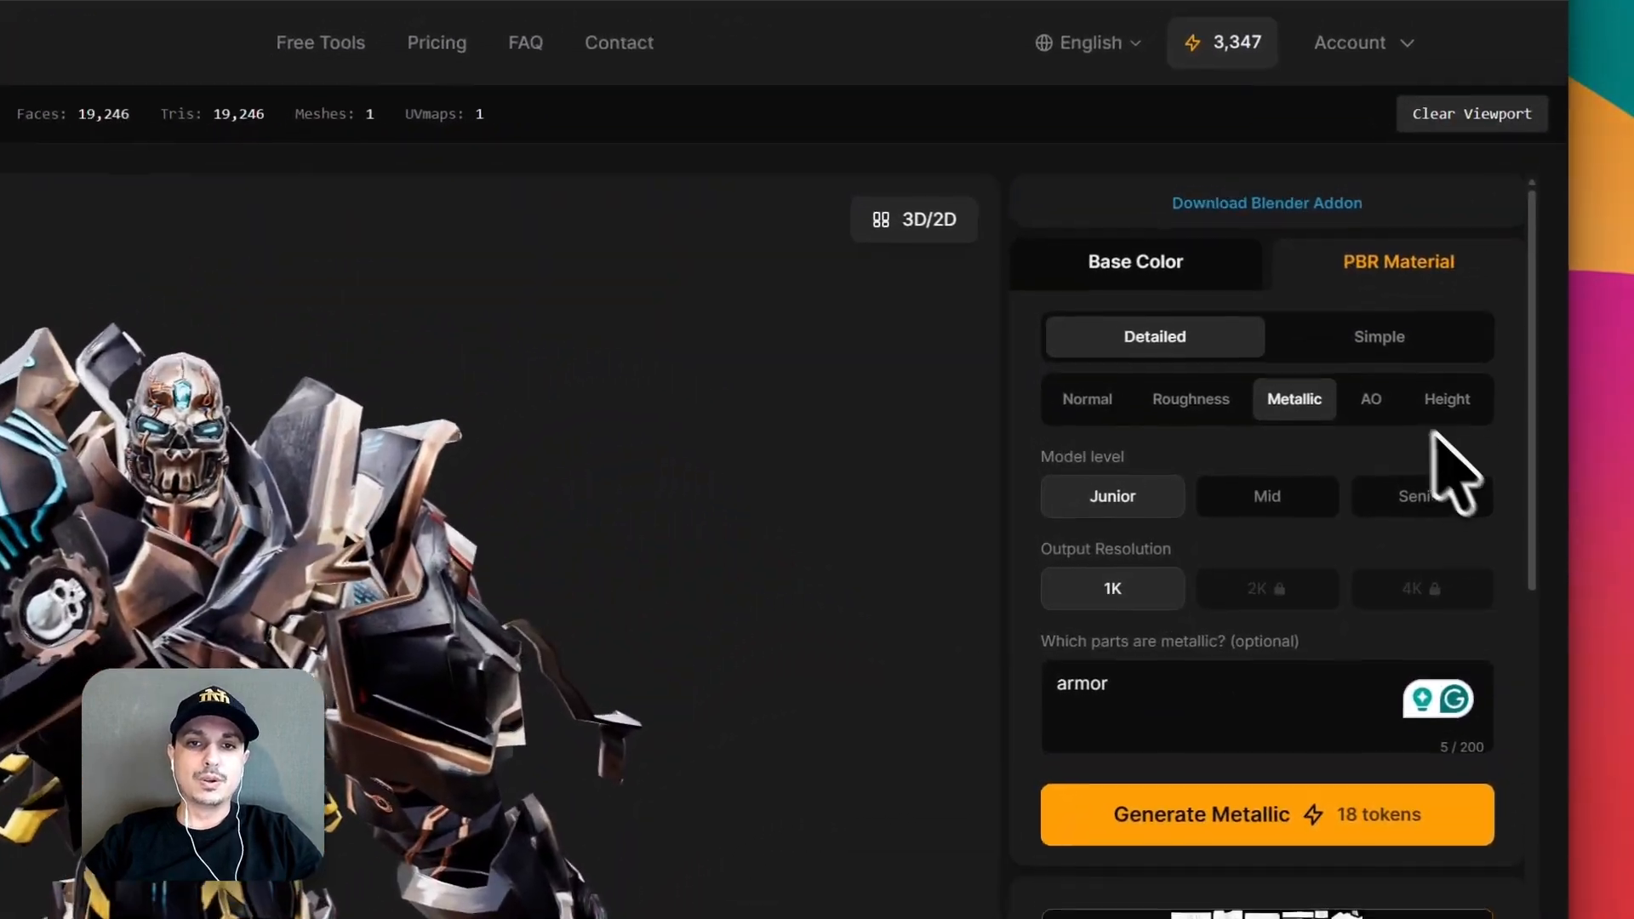
{"action": "left_click", "coordinate": [1372, 423]}
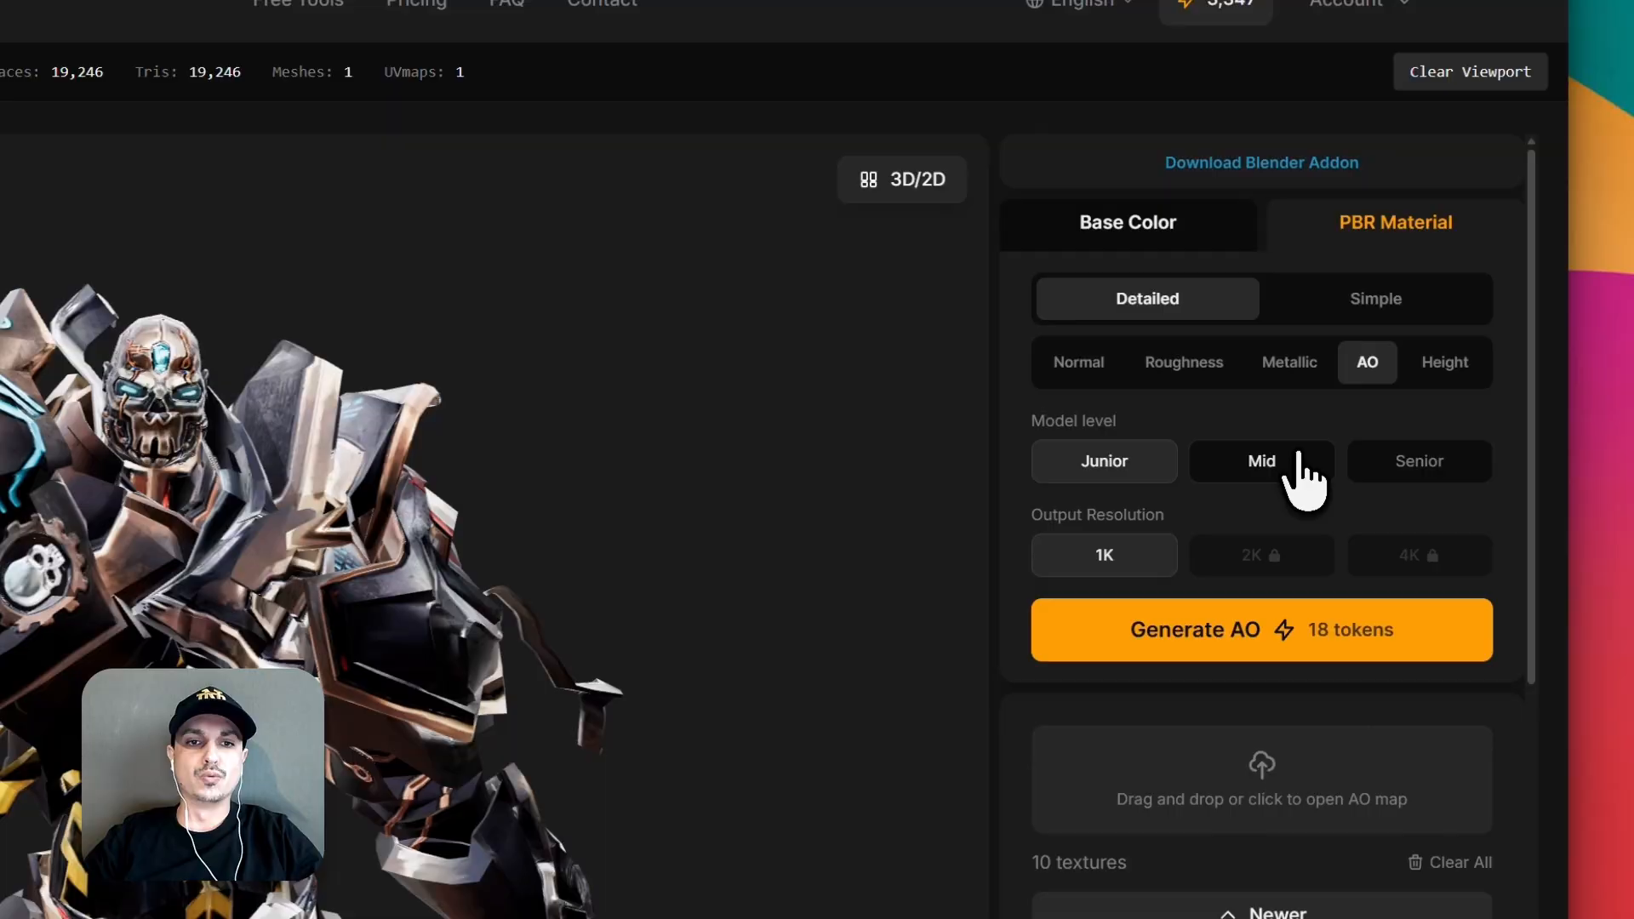
{"action": "left_click", "coordinate": [1333, 452]}
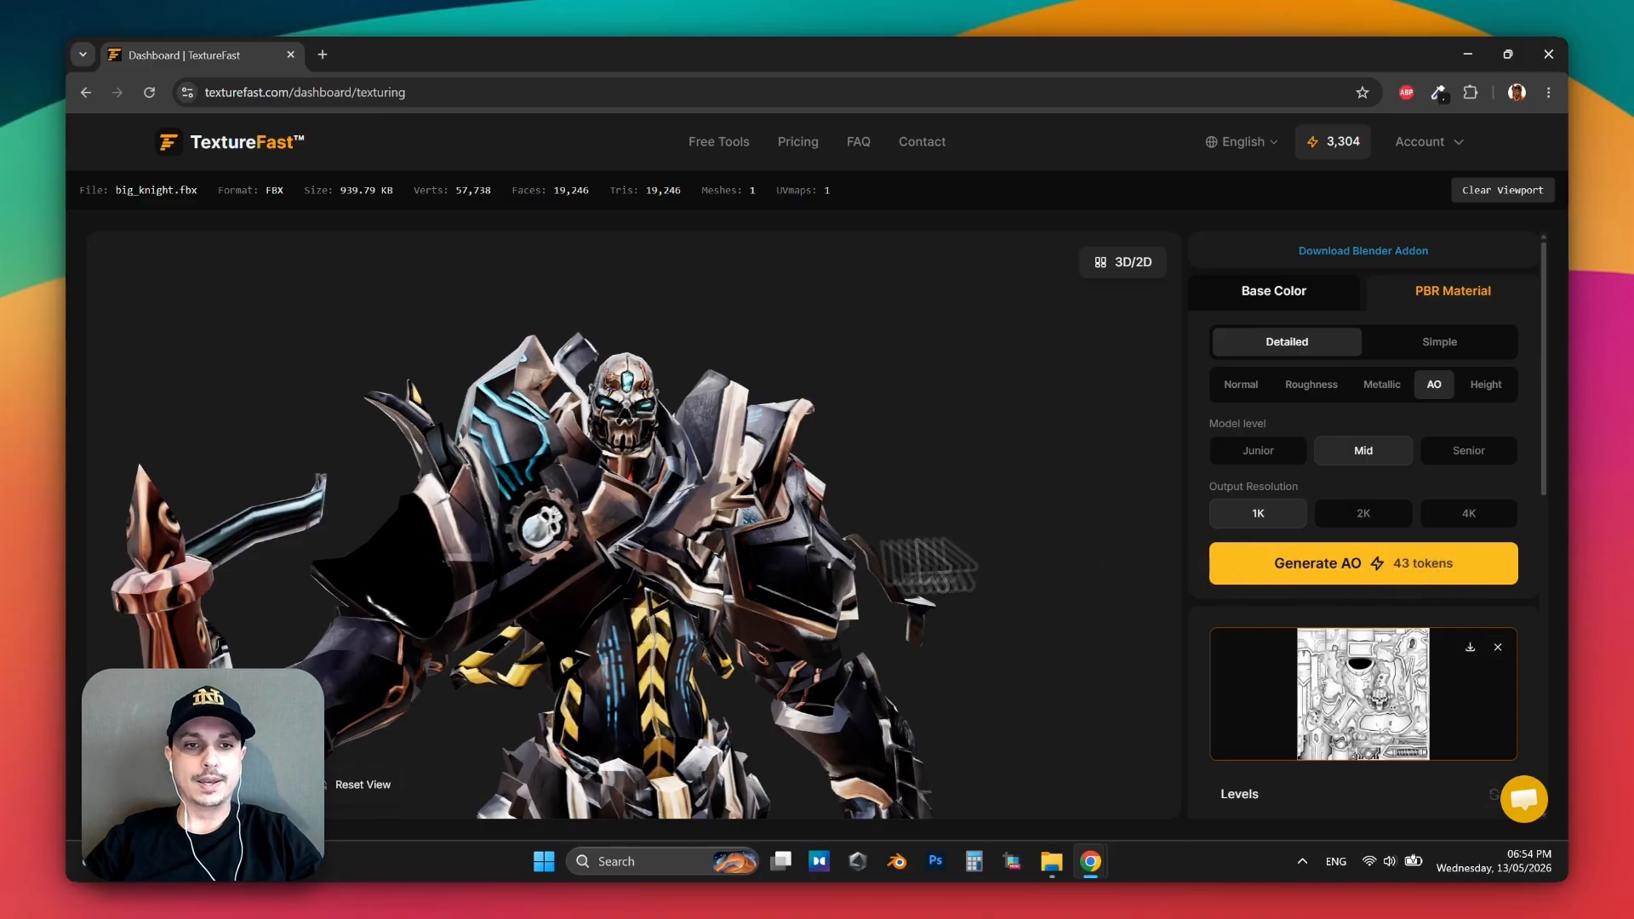
{"action": "left_click_drag", "start_coordinate": [540, 576], "coordinate": [1074, 572]}
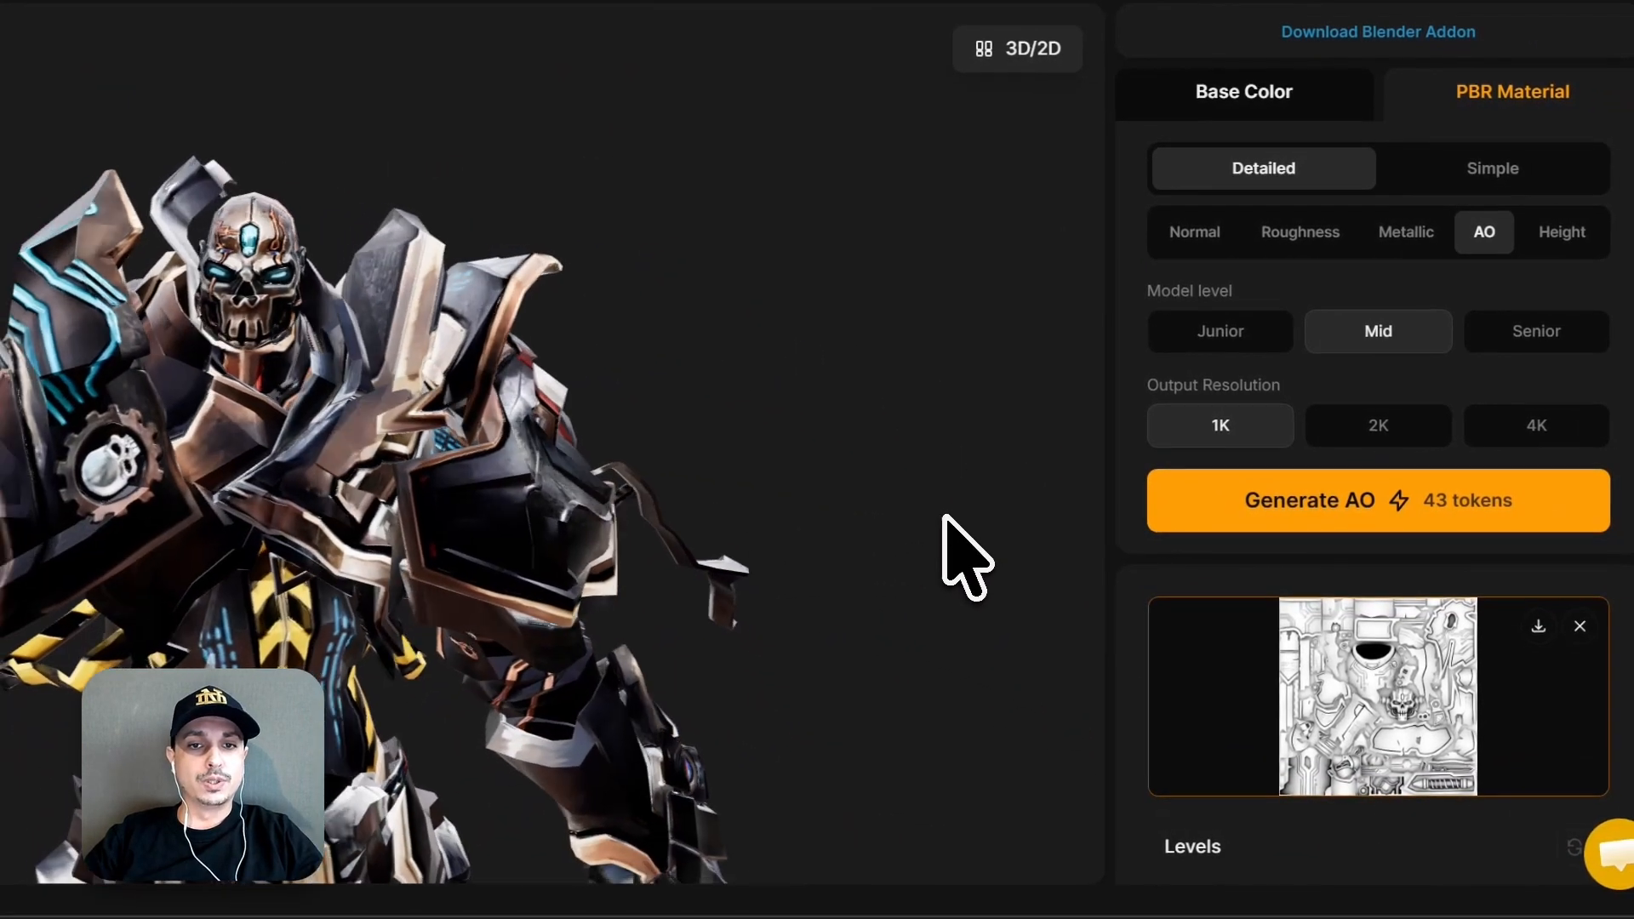
{"action": "scroll", "coordinate": [1294, 536], "scroll_direction": "down", "scroll_amount": 8}
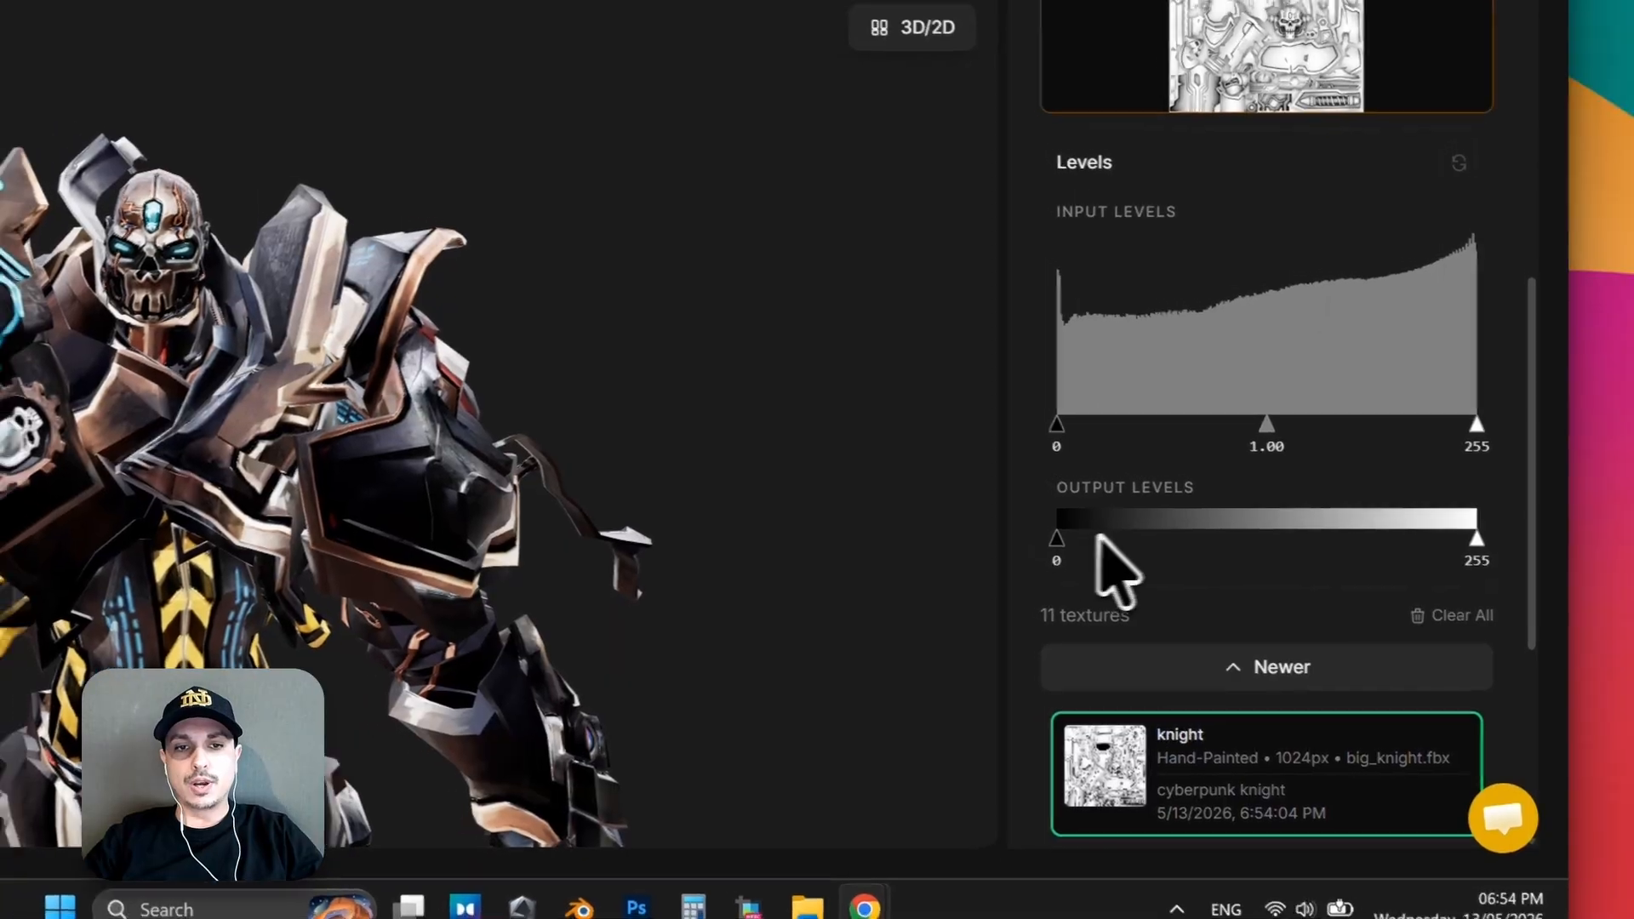
{"action": "mouse_move", "coordinate": [1331, 607]}
{"action": "left_mouse_down"}
{"action": "mouse_move", "coordinate": [1496, 587]}
{"action": "mouse_move", "coordinate": [1333, 579]}
{"action": "left_mouse_up"}
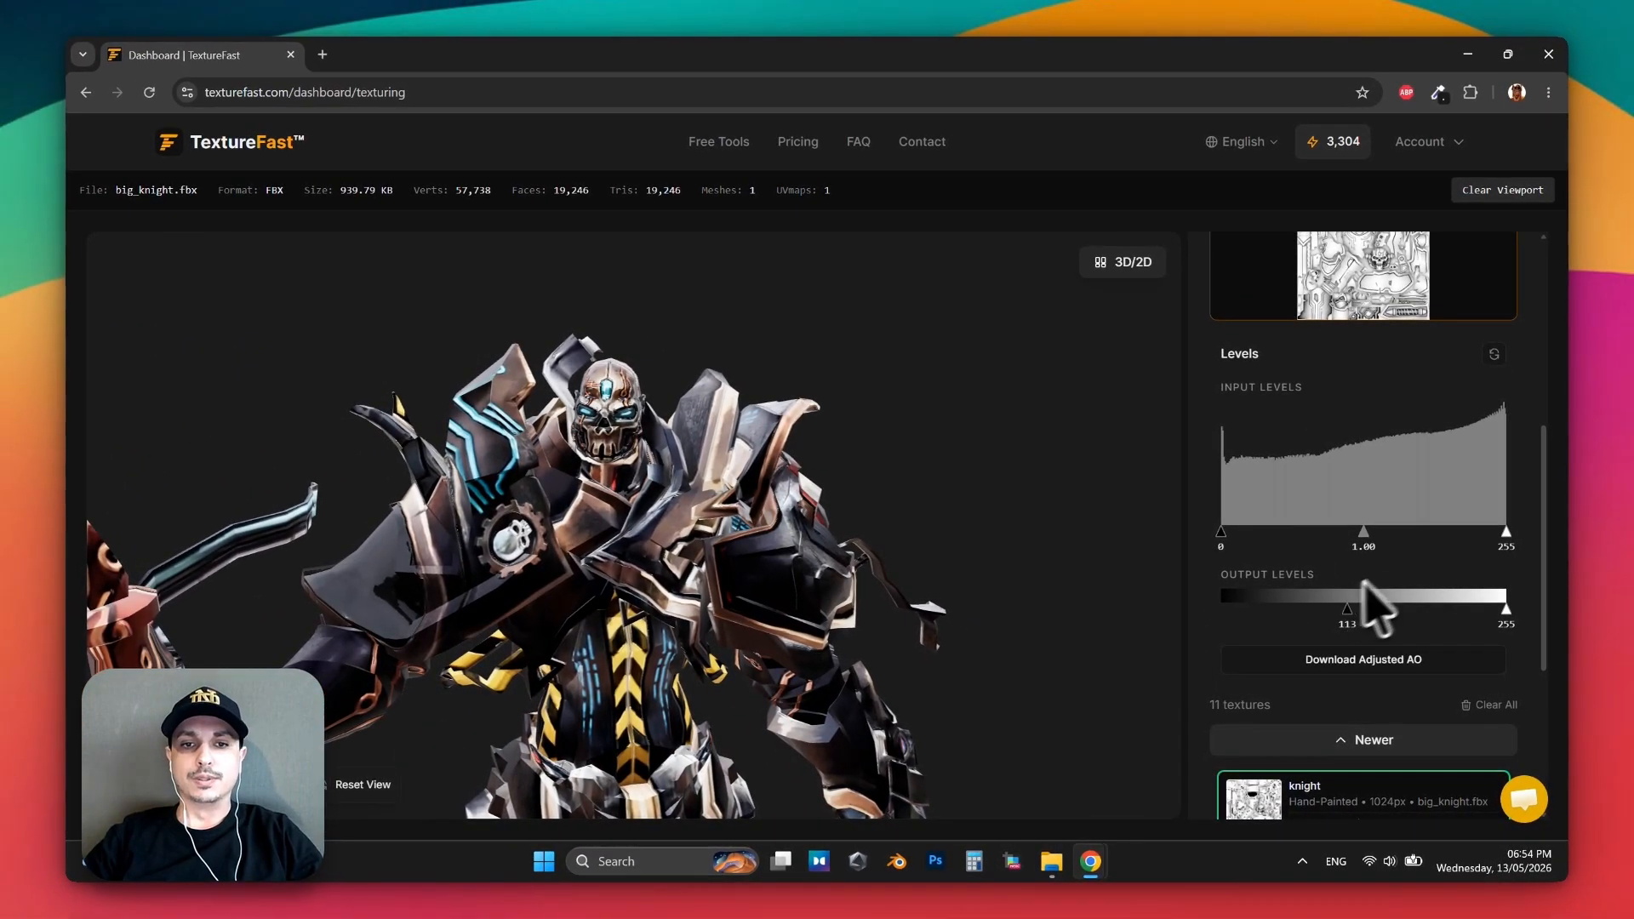
Generate a 1K Height map for the knight at the Mid model level.
{"action": "left_click", "coordinate": [1486, 296]}
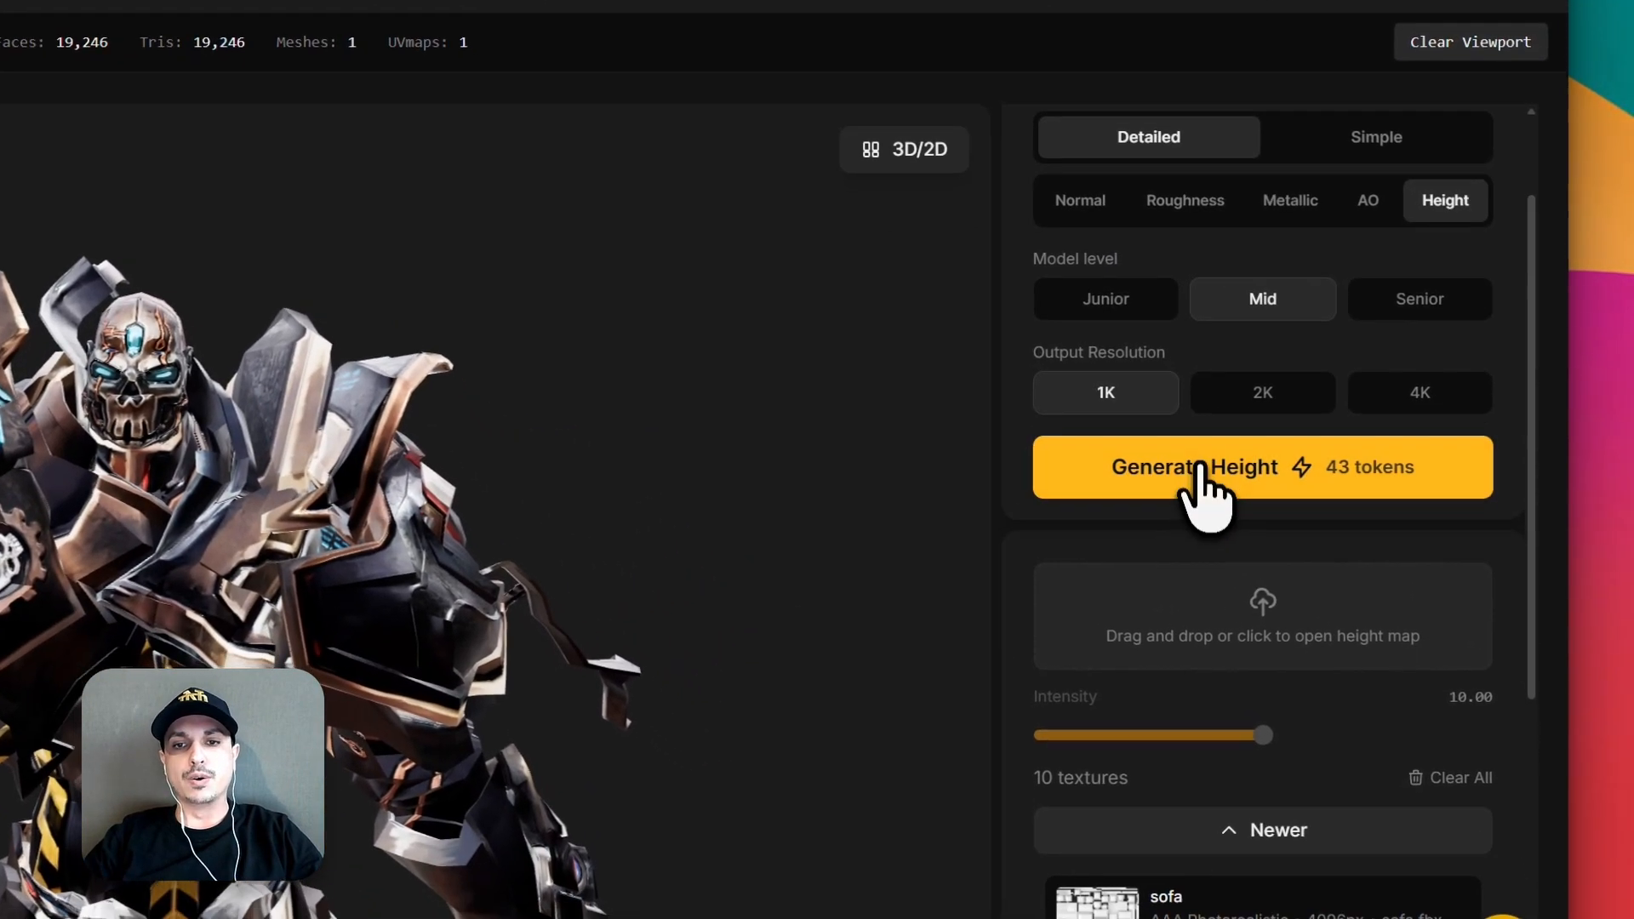
{"action": "left_click", "coordinate": [1417, 479]}
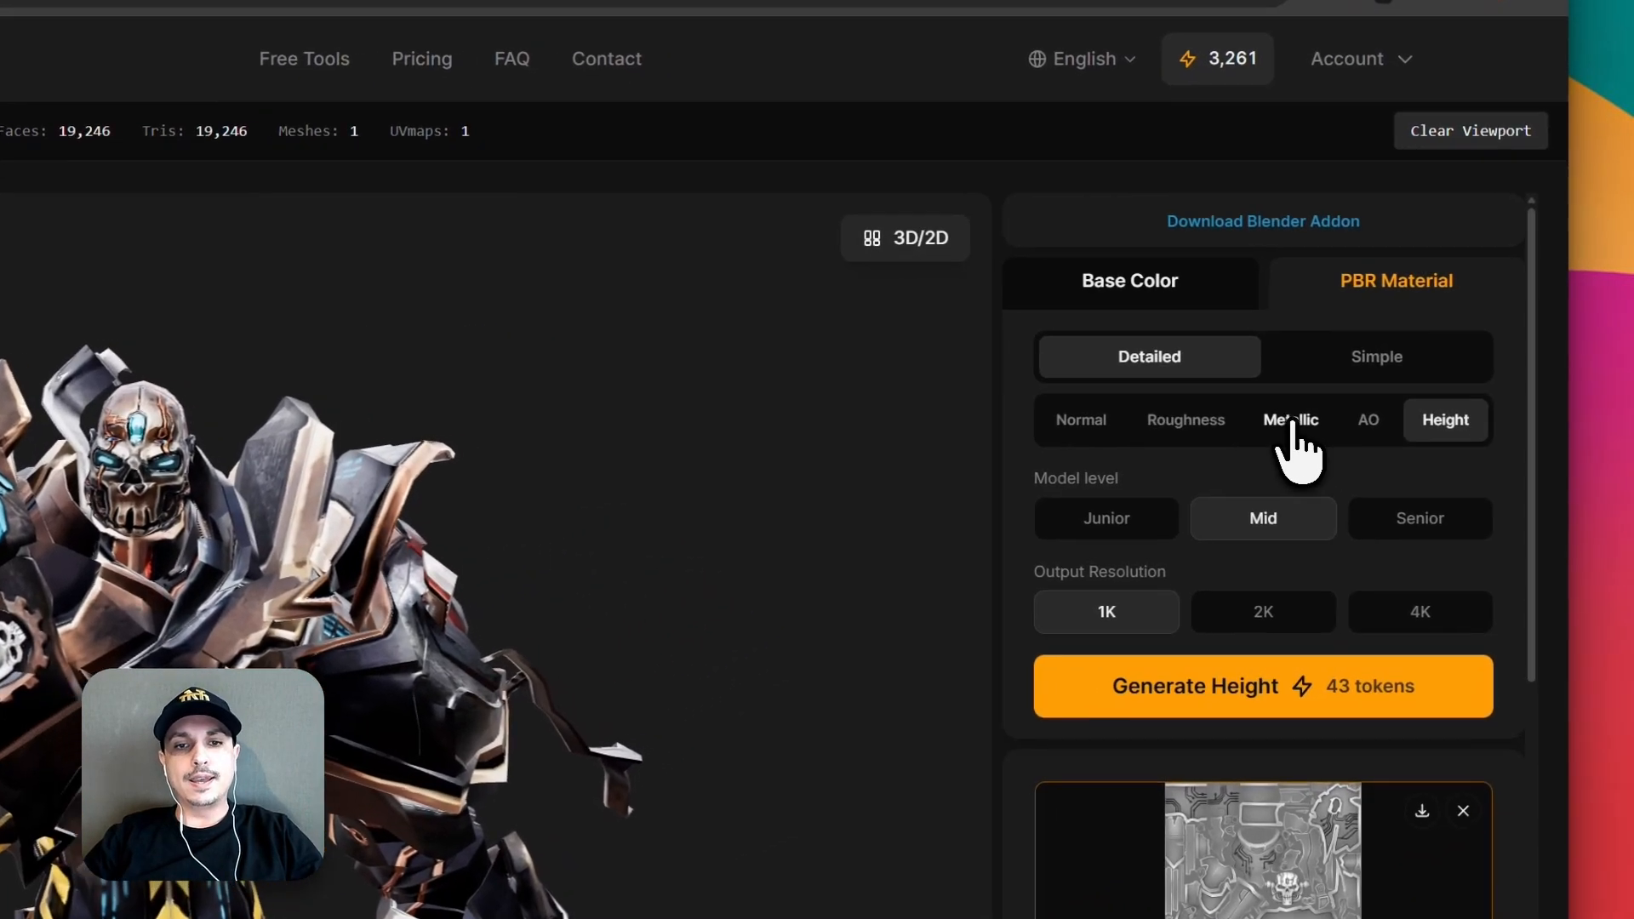
Try inverting the Metallic map, inspect the knight's upper armor from several angles, and turn the inversion back off.
{"action": "left_click", "coordinate": [1291, 420]}
{"action": "scroll", "coordinate": [1307, 511], "scroll_direction": "down", "scroll_amount": 6}
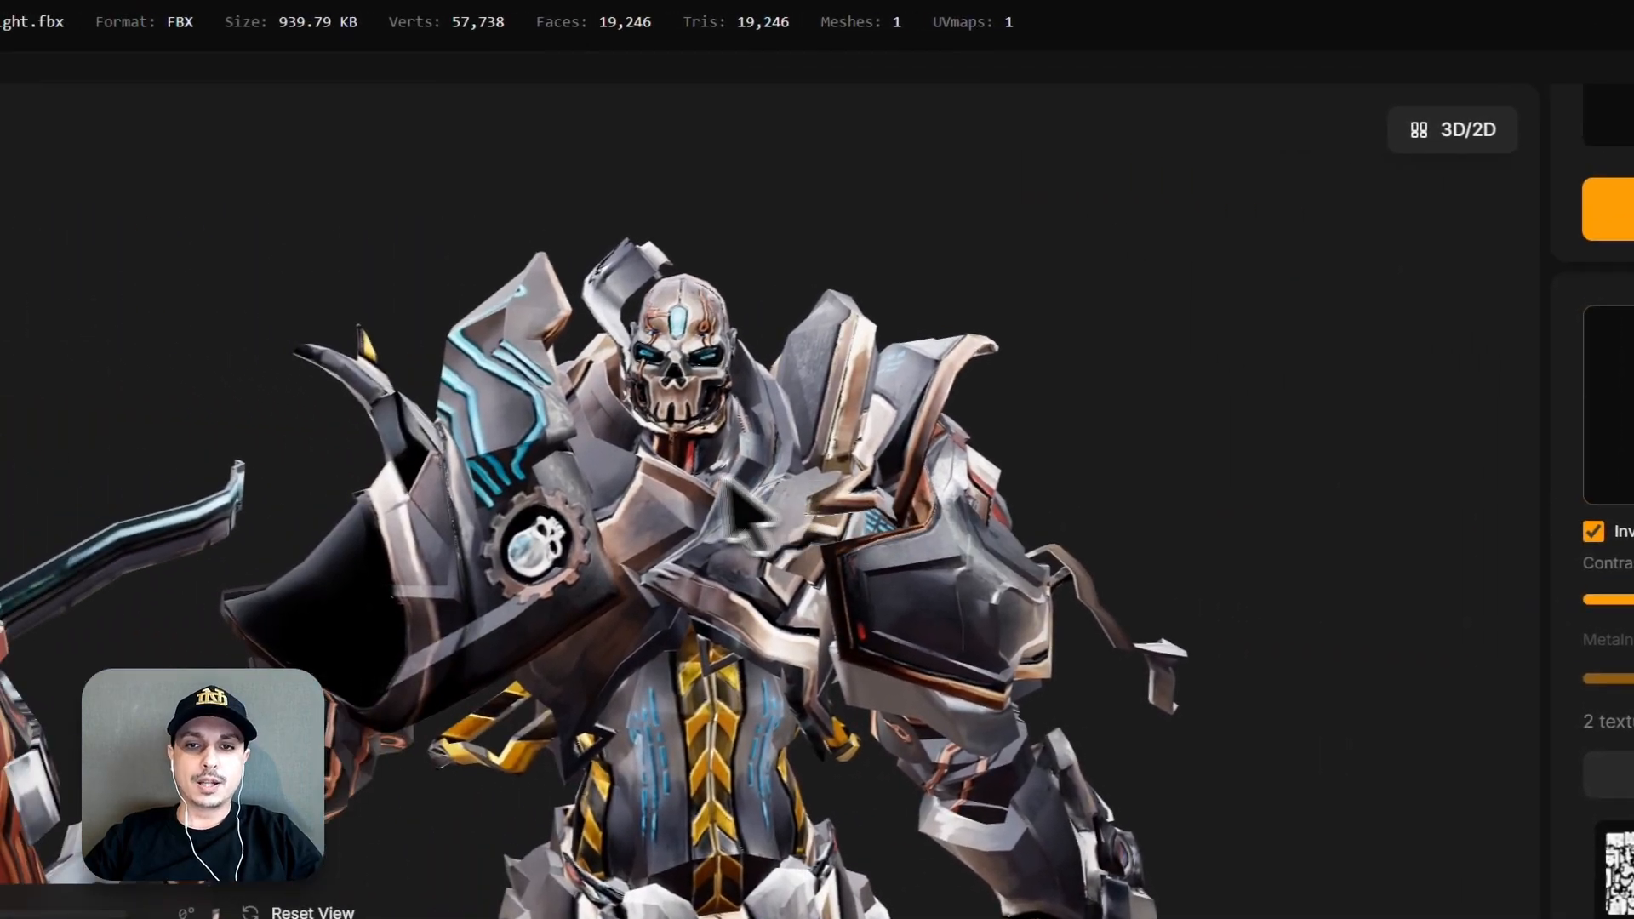
{"action": "scroll", "coordinate": [171, 472], "scroll_direction": "down", "scroll_amount": 3}
{"action": "left_click_drag", "start_coordinate": [139, 491], "coordinate": [378, 521]}
{"action": "left_click_drag", "start_coordinate": [805, 511], "coordinate": [927, 474]}
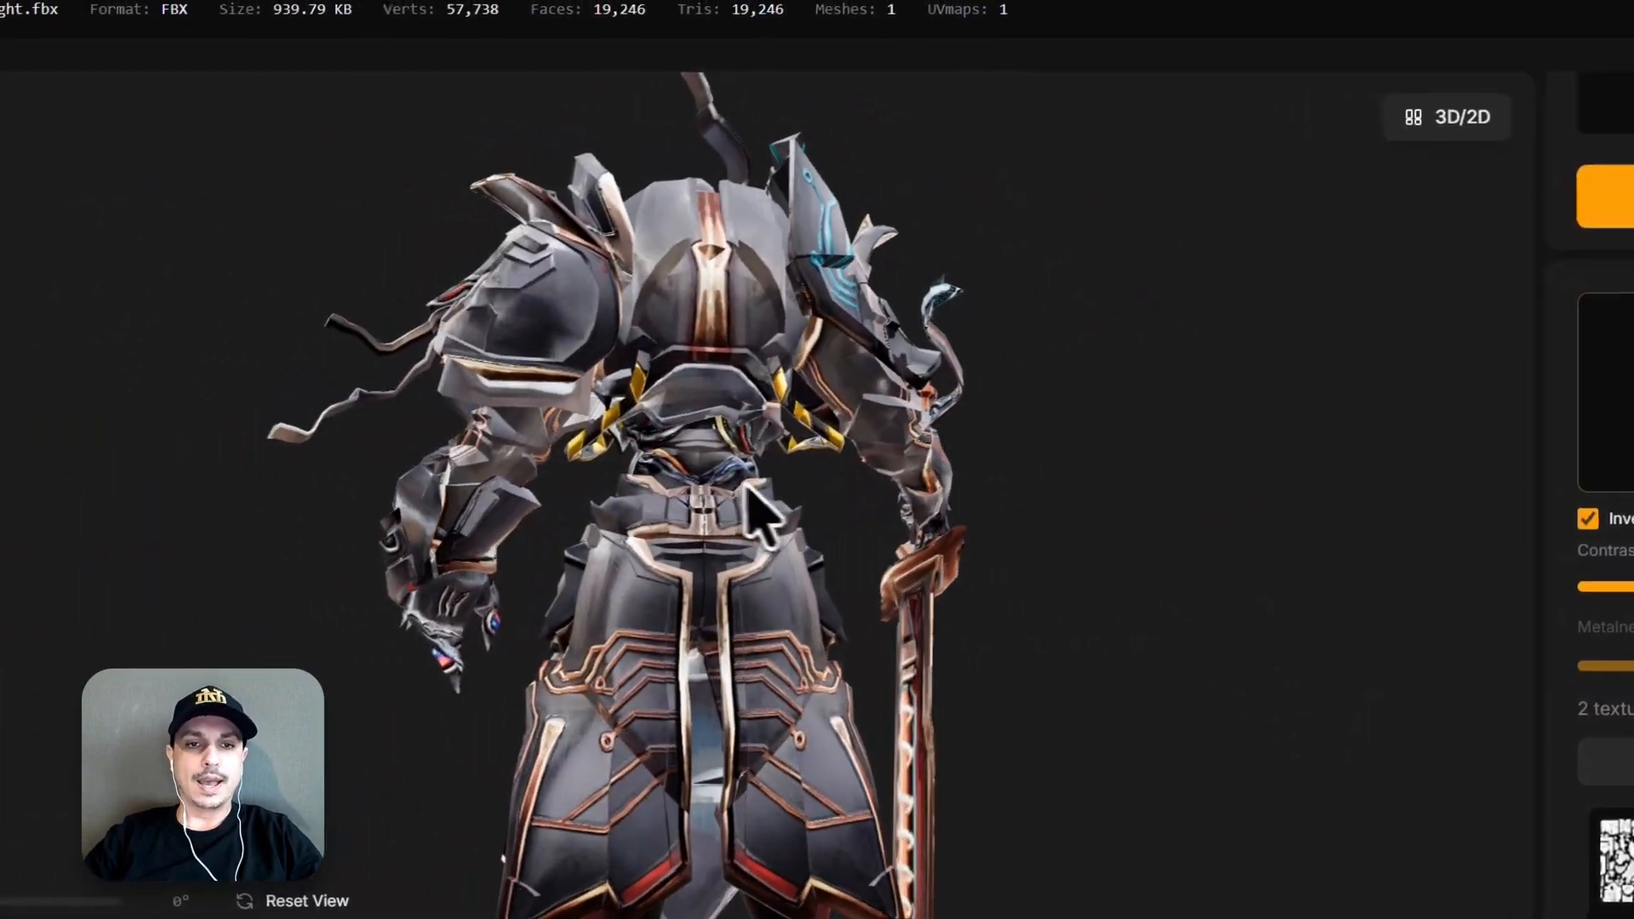
{"action": "left_click_drag", "start_coordinate": [748, 485], "coordinate": [780, 490]}
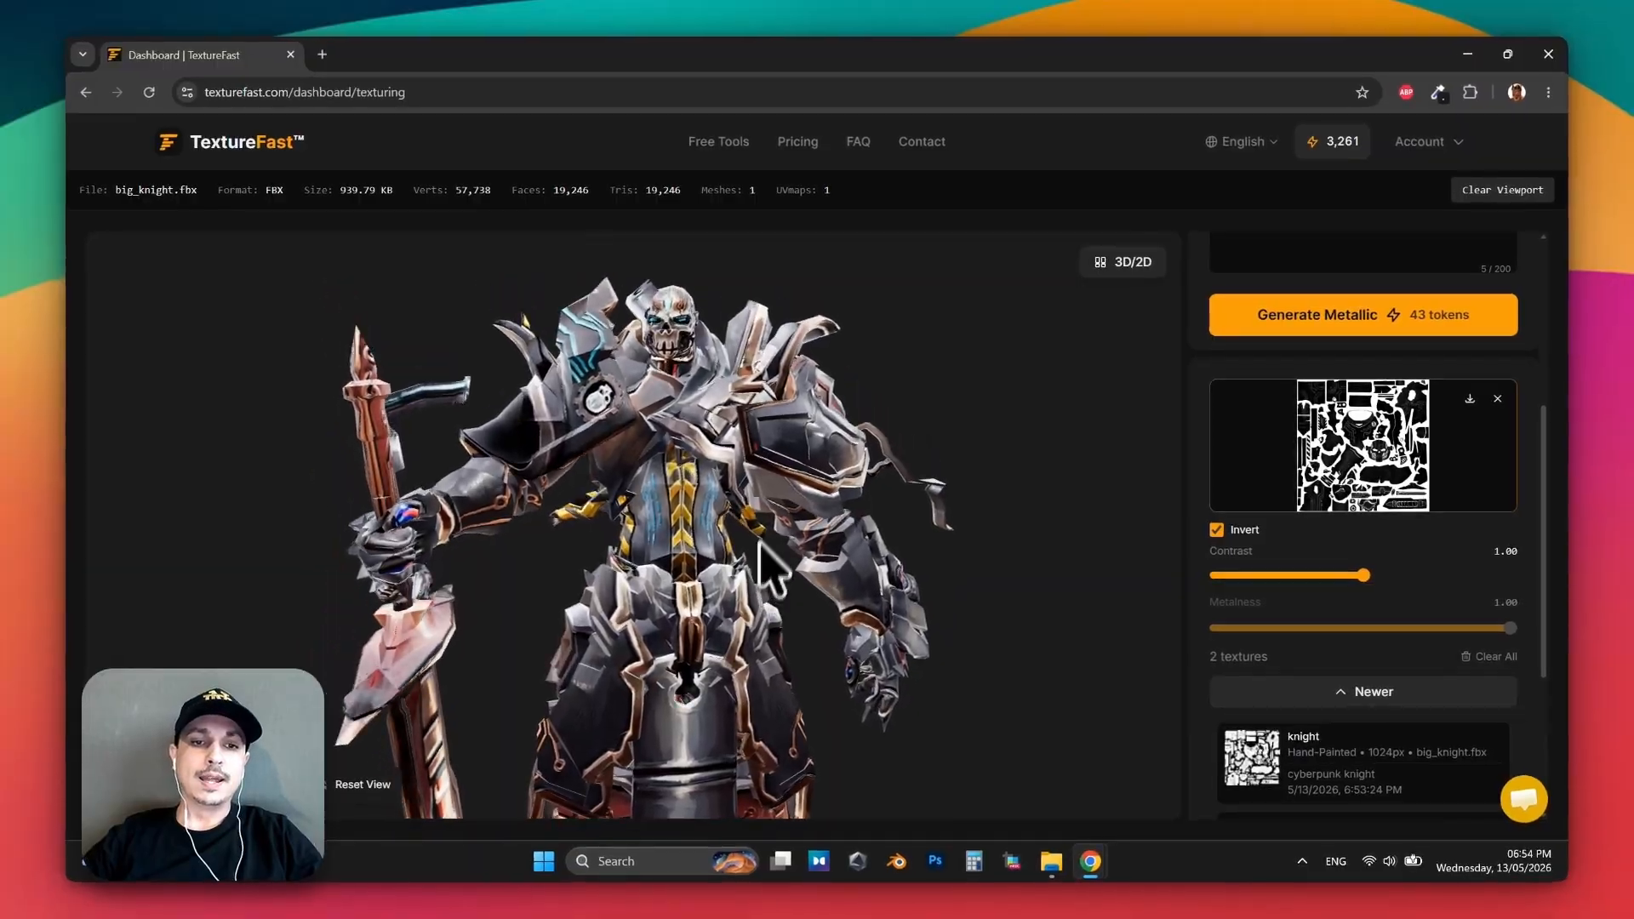
{"action": "scroll", "coordinate": [740, 446], "scroll_direction": "up", "scroll_amount": 5}
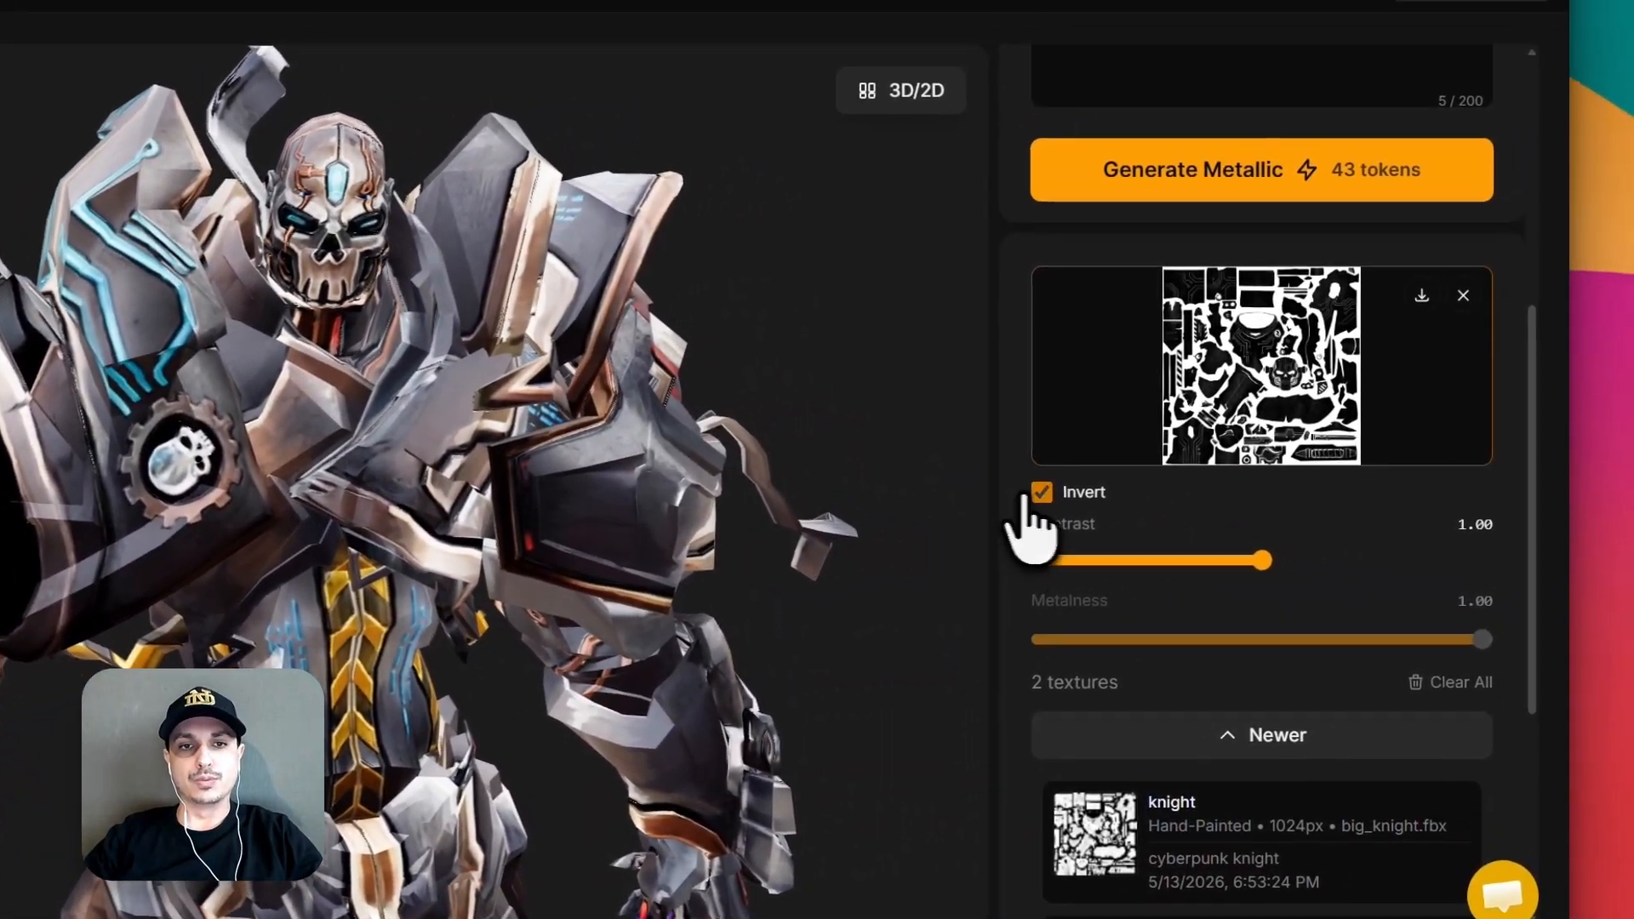
{"action": "left_click", "coordinate": [1470, 536]}
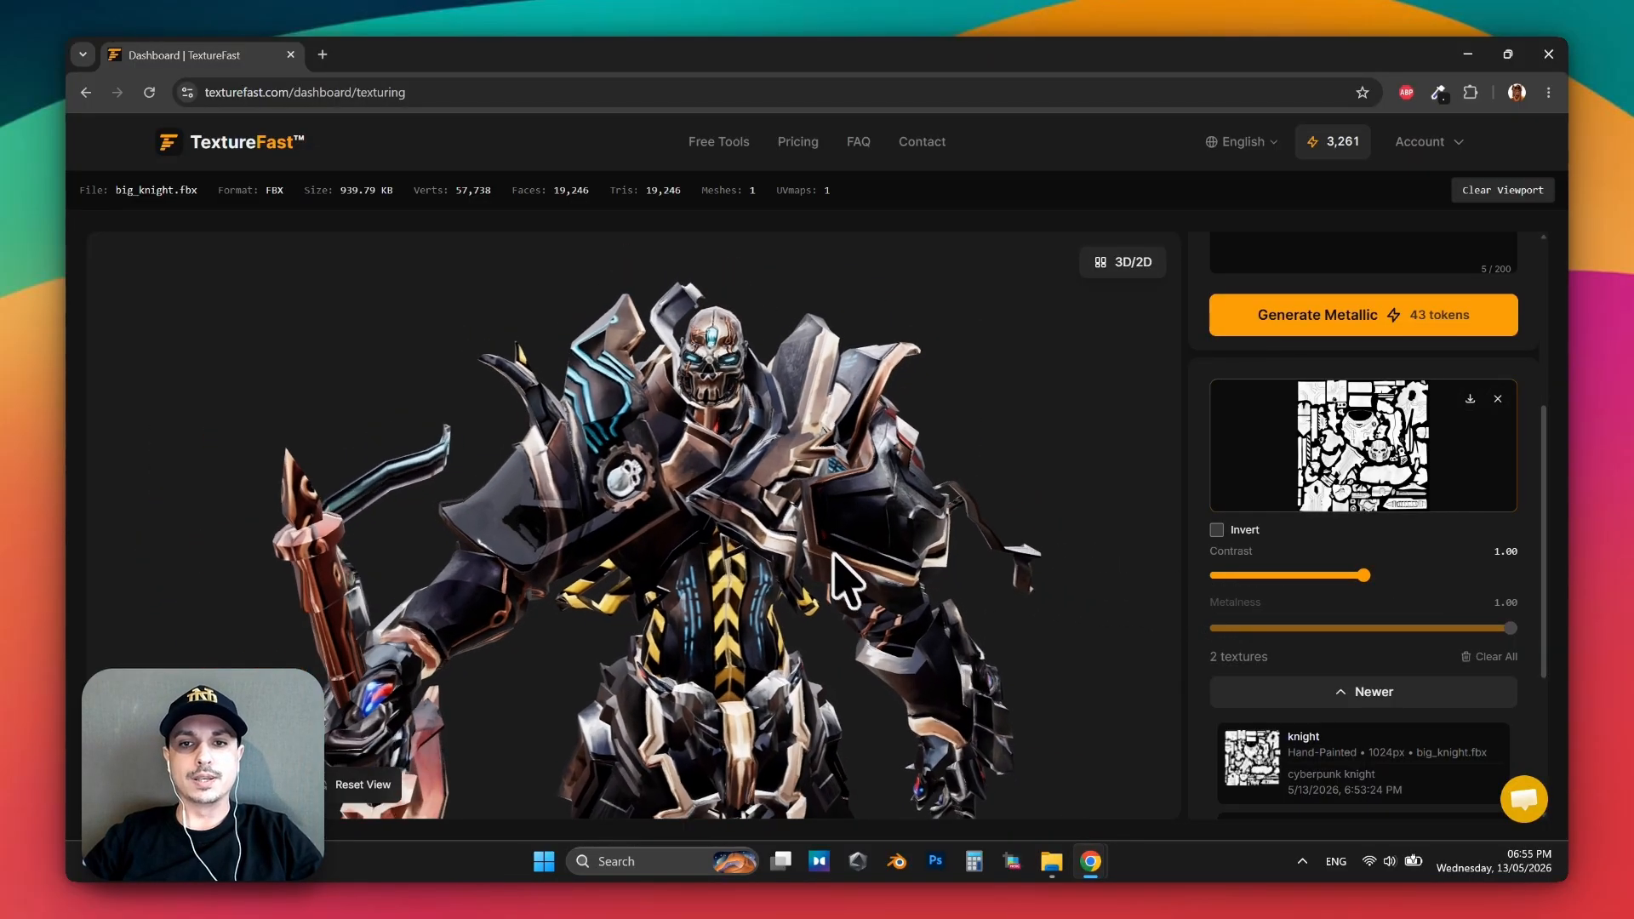
Inspect the finished materials on the knight's back and skirt armor from a distance and close up.
{"action": "scroll", "coordinate": [837, 565], "scroll_direction": "down", "scroll_amount": 3}
{"action": "left_click_drag", "start_coordinate": [835, 606], "coordinate": [736, 507]}
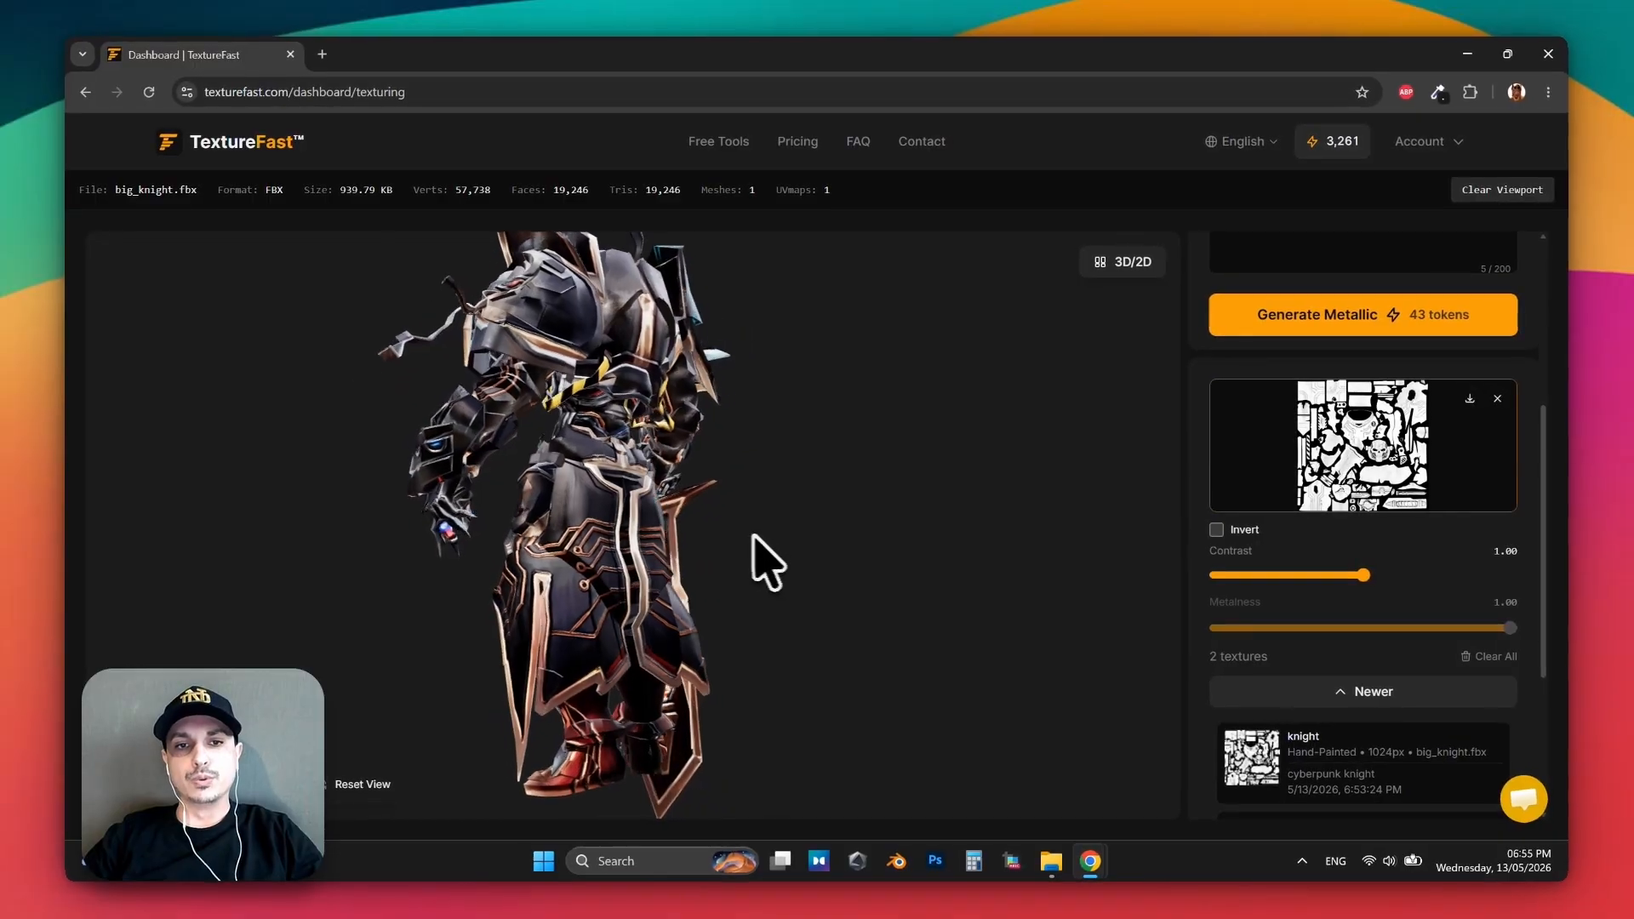
{"action": "scroll", "coordinate": [600, 596], "scroll_direction": "up", "scroll_amount": 3}
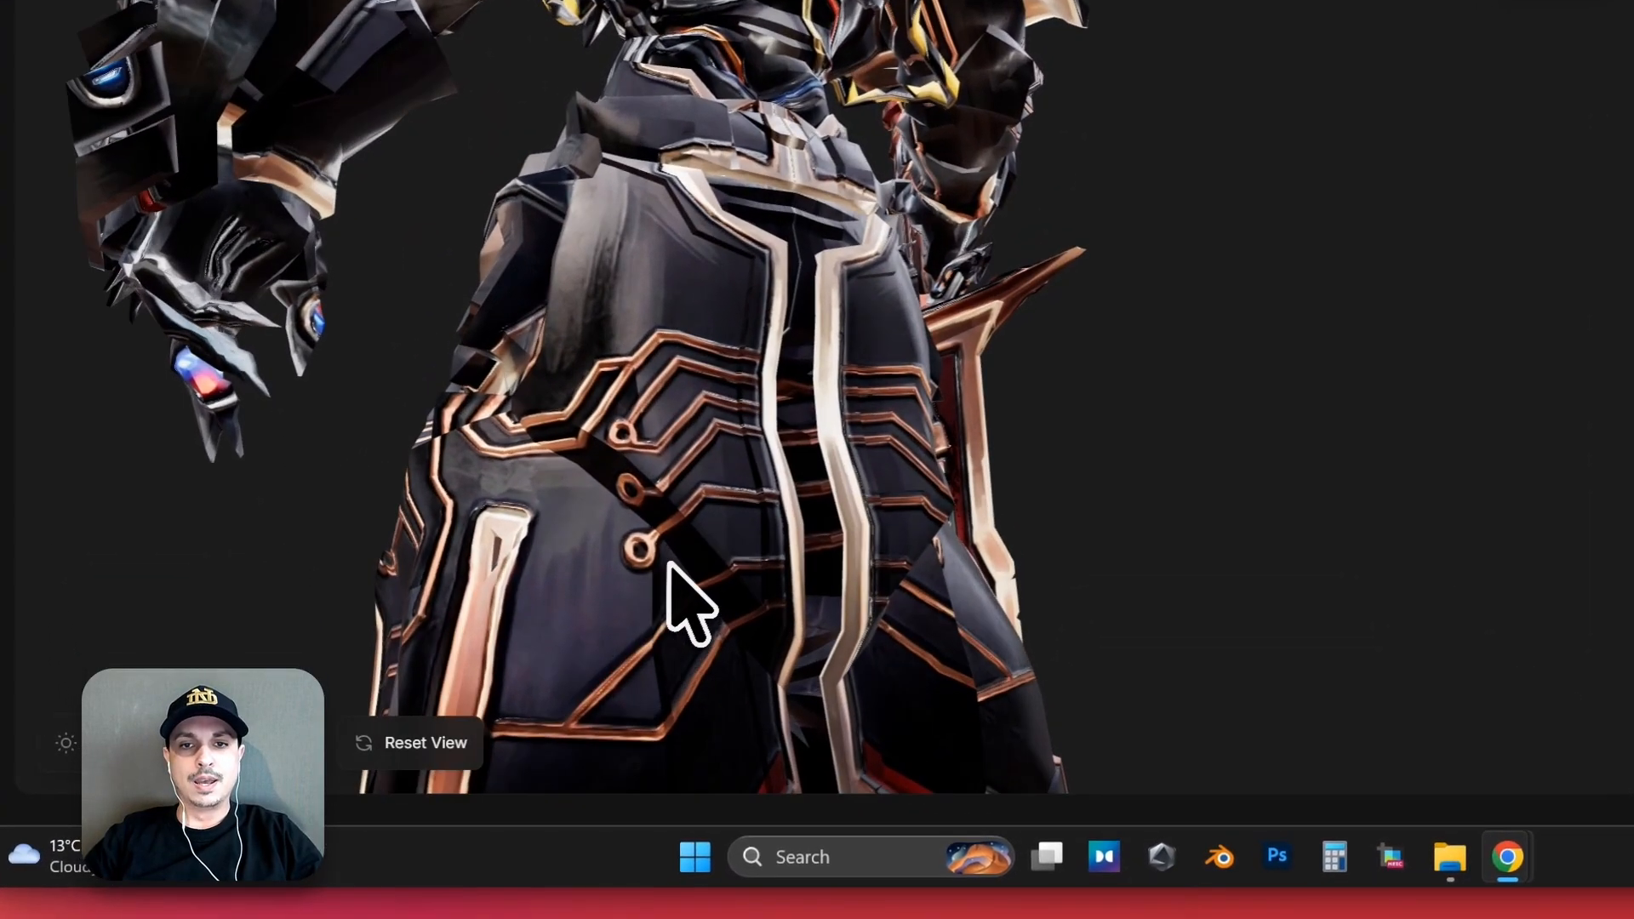
{"action": "scroll", "coordinate": [659, 565], "scroll_direction": "up", "scroll_amount": 3}
{"action": "left_click_drag", "start_coordinate": [648, 567], "coordinate": [545, 576]}
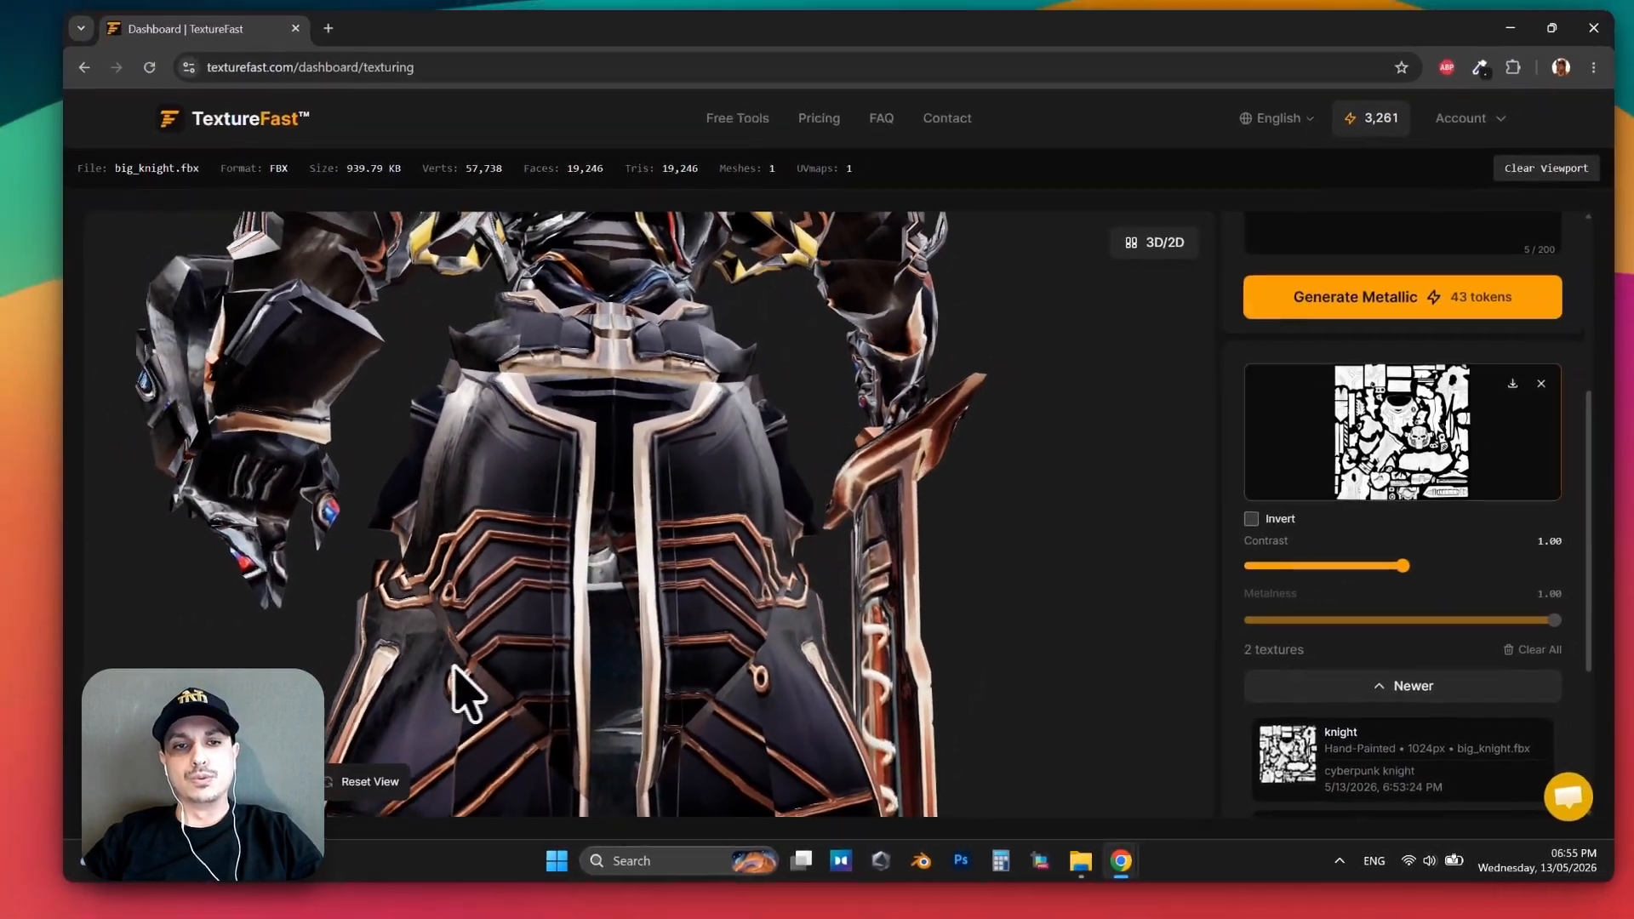
{"action": "left_click_drag", "start_coordinate": [453, 667], "coordinate": [587, 611]}
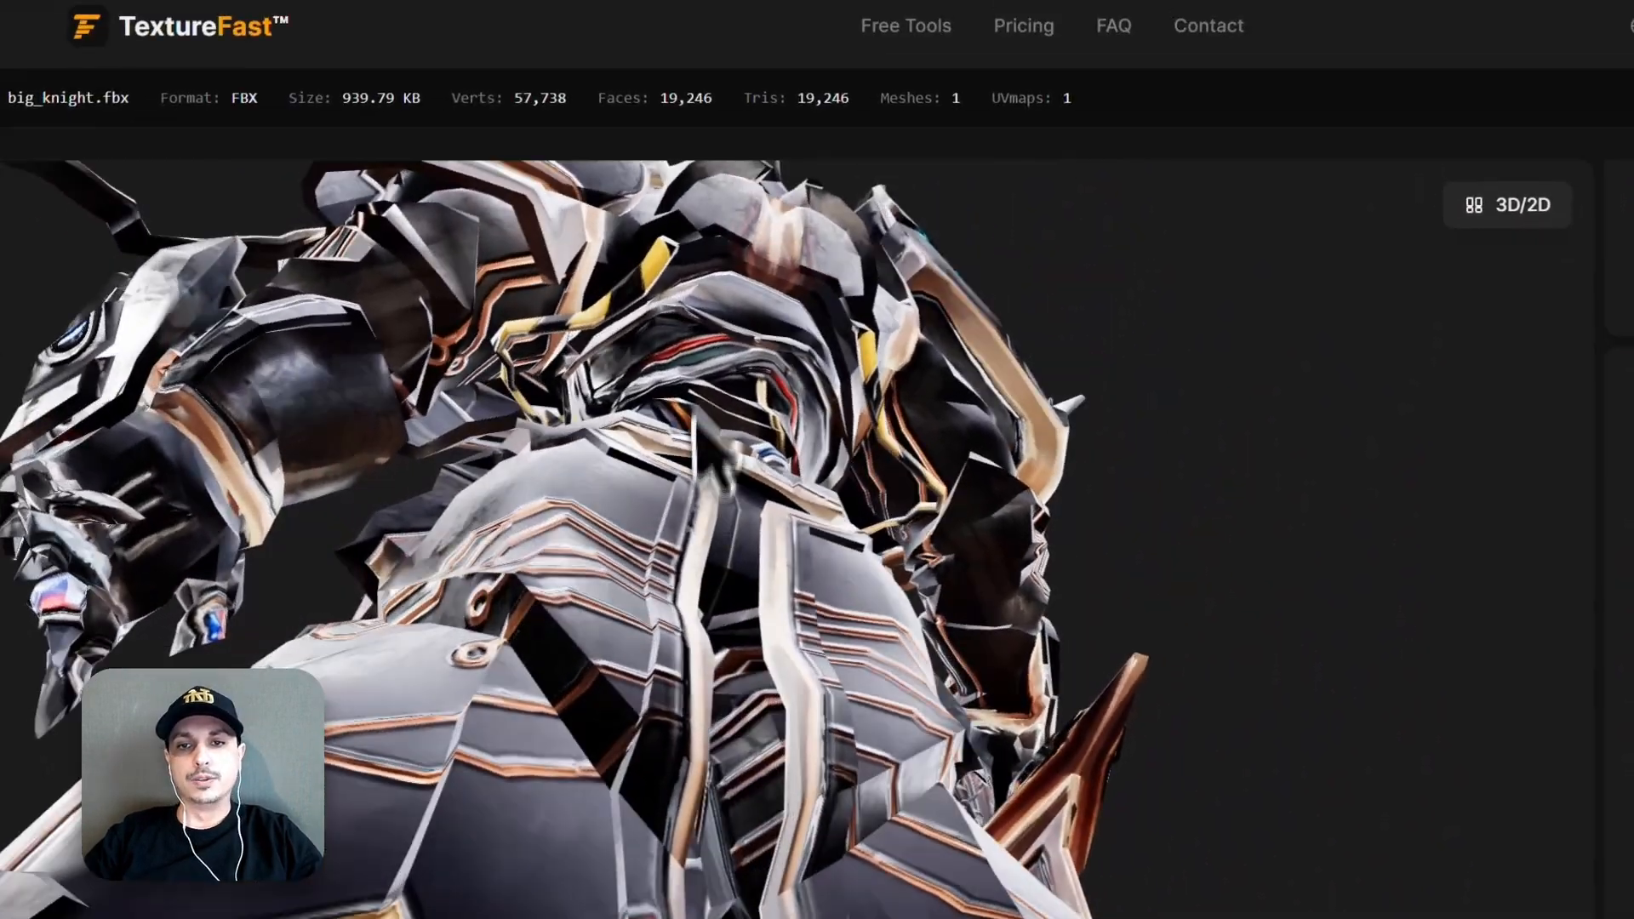
{"action": "left_click_drag", "start_coordinate": [726, 468], "coordinate": [771, 536]}
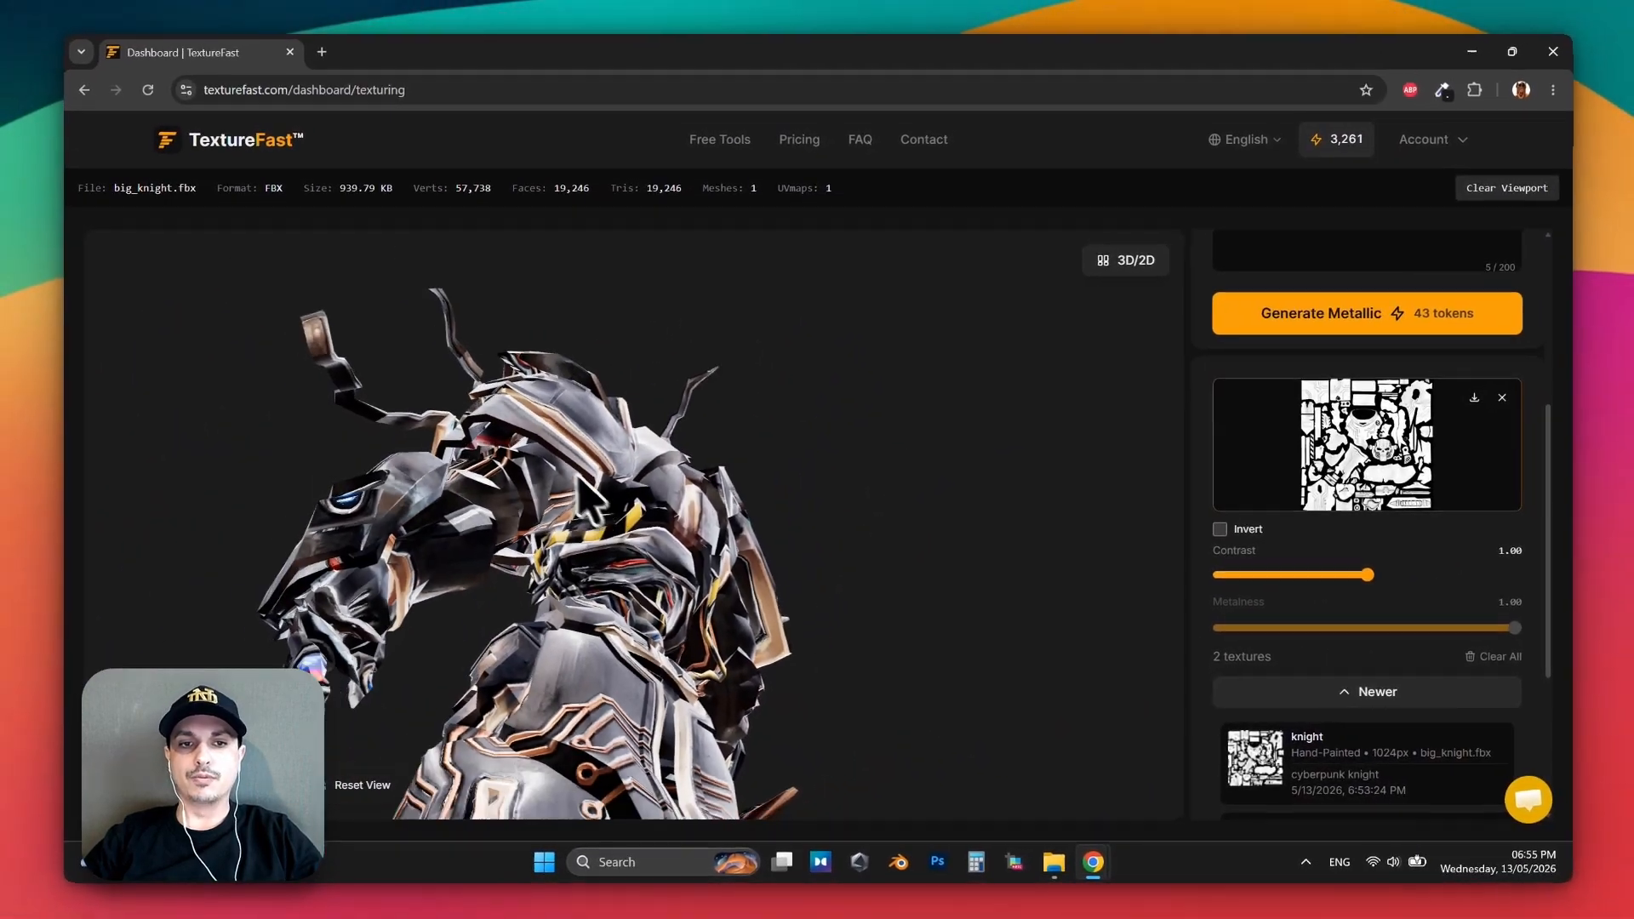
Examine the head and shoulder armor up close from the side and the front.
{"action": "left_click_drag", "start_coordinate": [587, 502], "coordinate": [560, 498]}
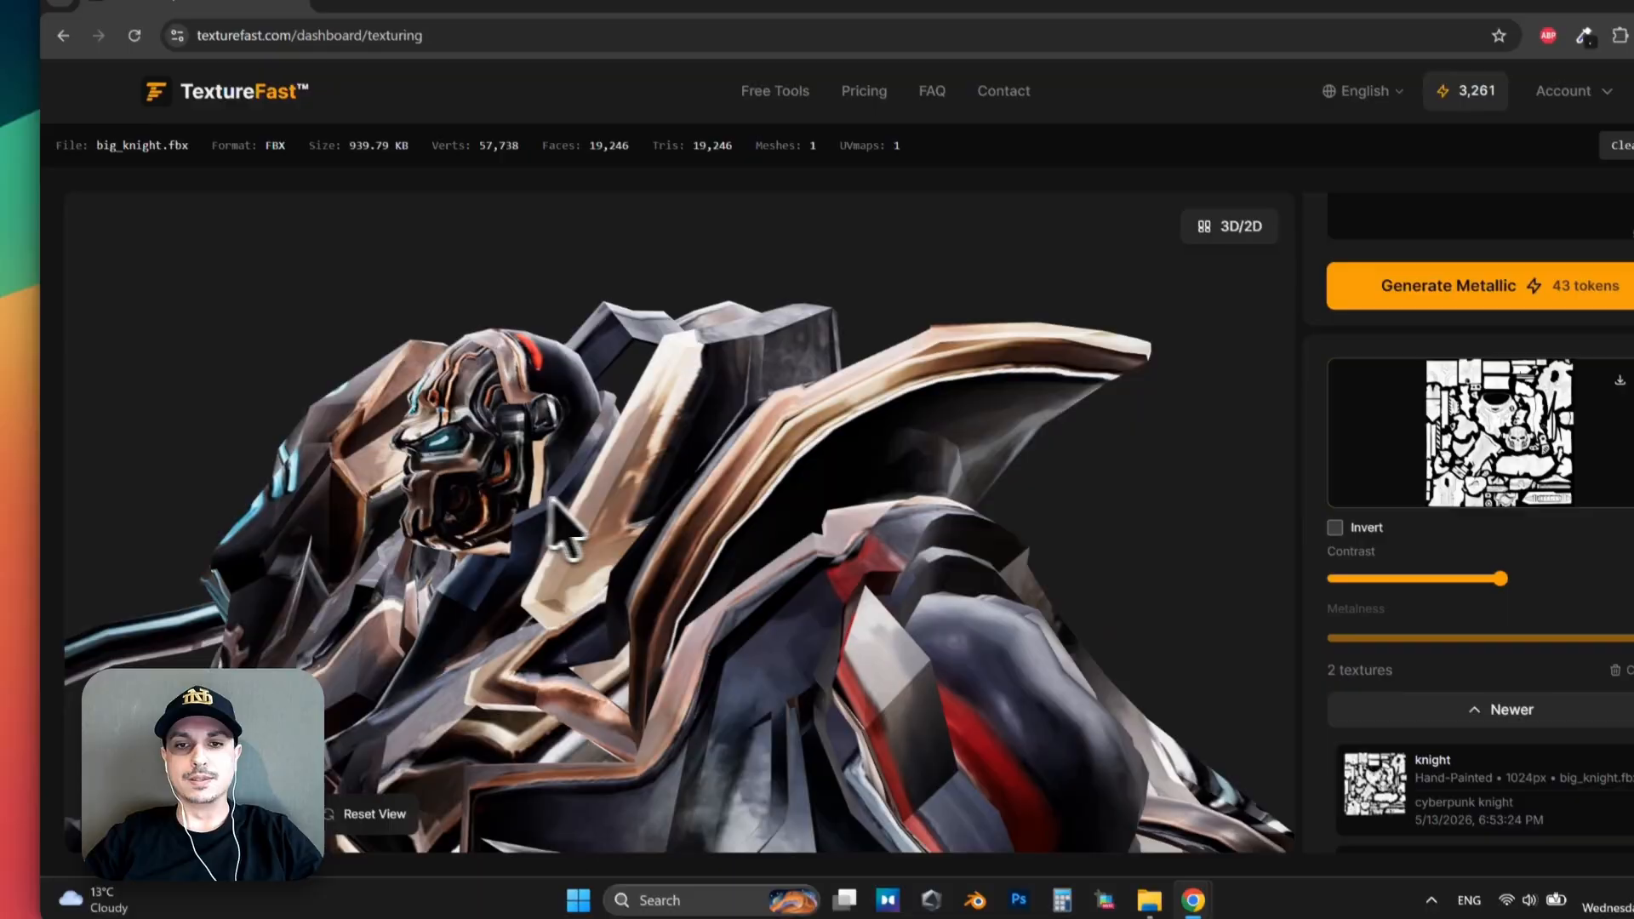
{"action": "left_click_drag", "start_coordinate": [551, 500], "coordinate": [608, 475]}
{"action": "scroll", "coordinate": [667, 469], "scroll_direction": "up", "scroll_amount": 4}
{"action": "left_click_drag", "start_coordinate": [763, 473], "coordinate": [836, 479]}
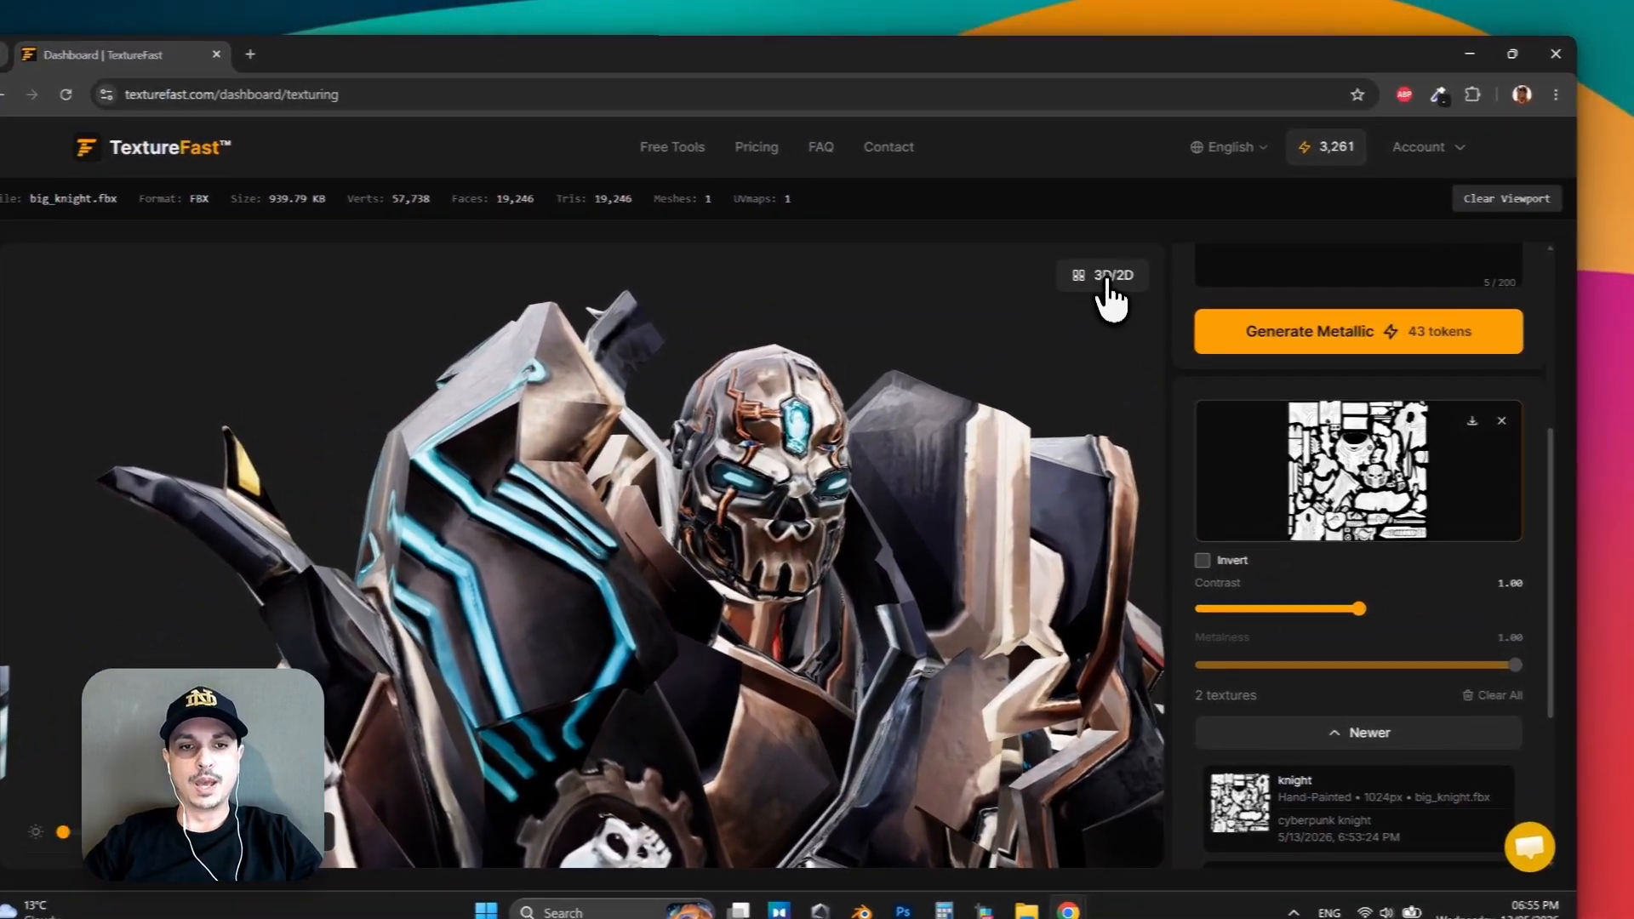
{"action": "left_click", "coordinate": [1107, 281]}
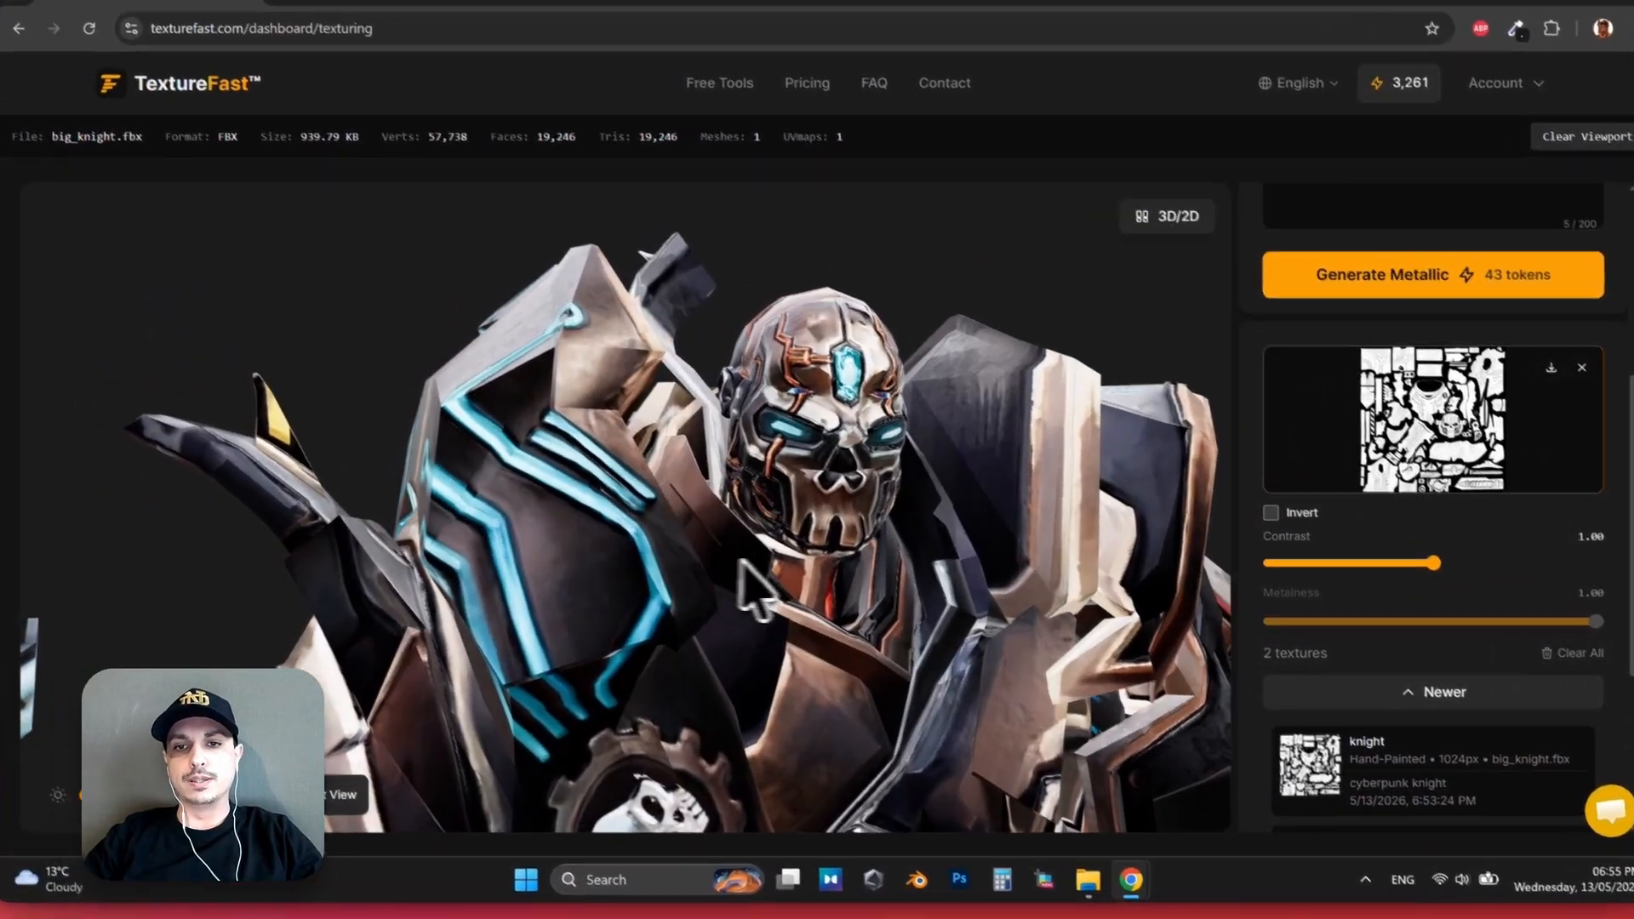
{"action": "scroll", "coordinate": [790, 579], "scroll_direction": "down", "scroll_amount": 5}
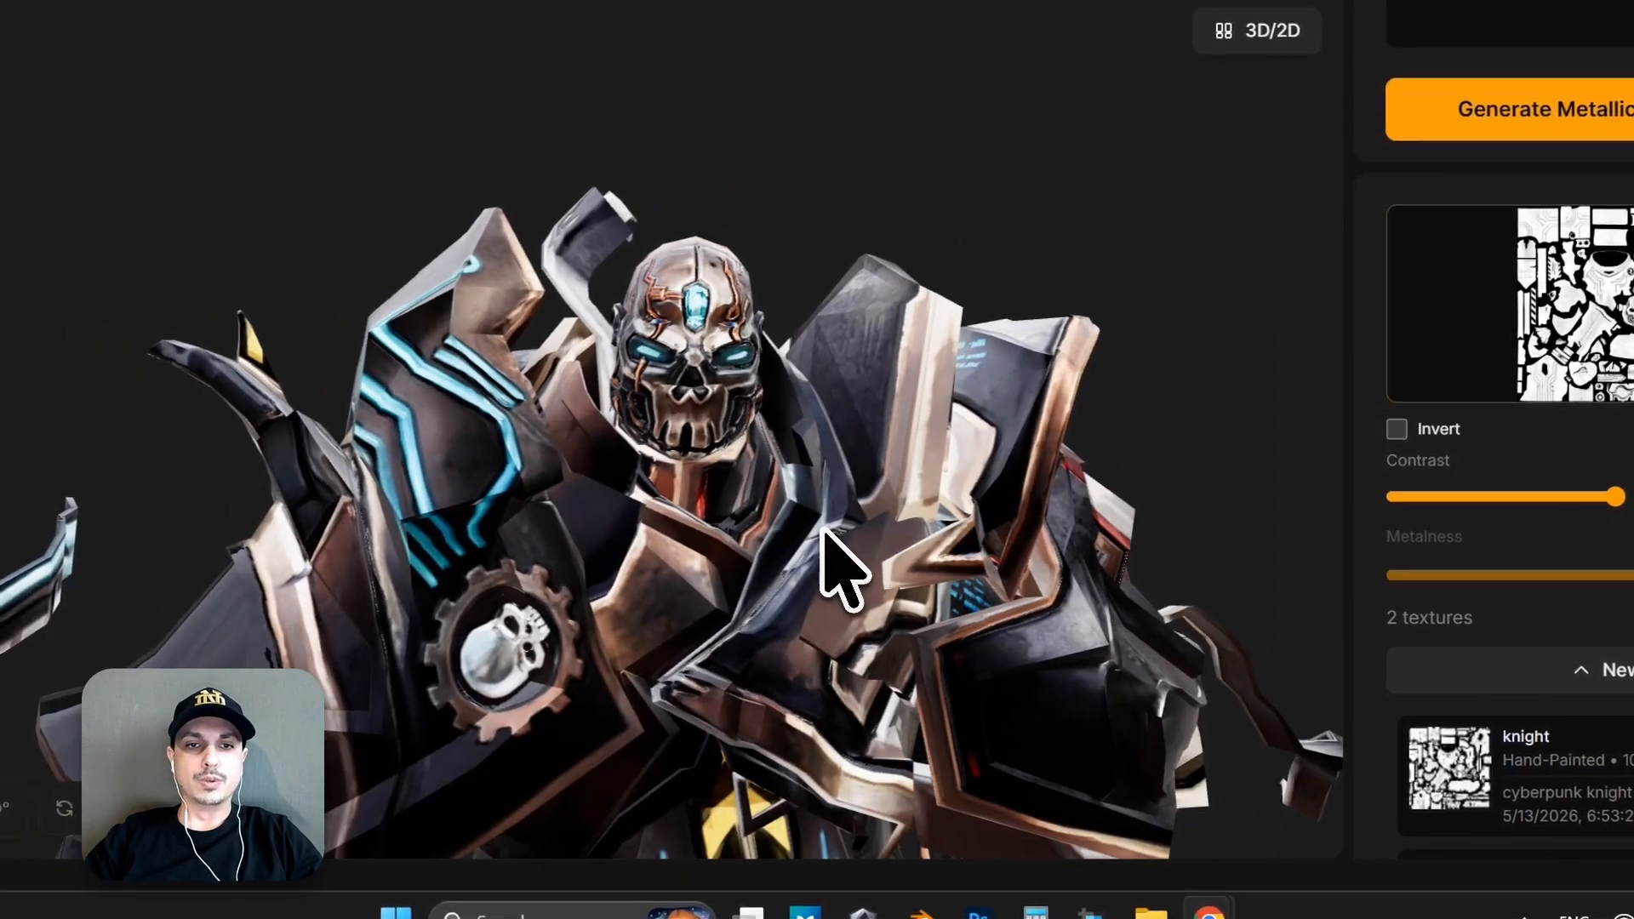
Review the whole knight from the front, including the sword, skirt panel and legs, at different viewing angles.
{"action": "scroll", "coordinate": [821, 528], "scroll_direction": "down", "scroll_amount": 4}
{"action": "left_click_drag", "start_coordinate": [817, 515], "coordinate": [713, 235]}
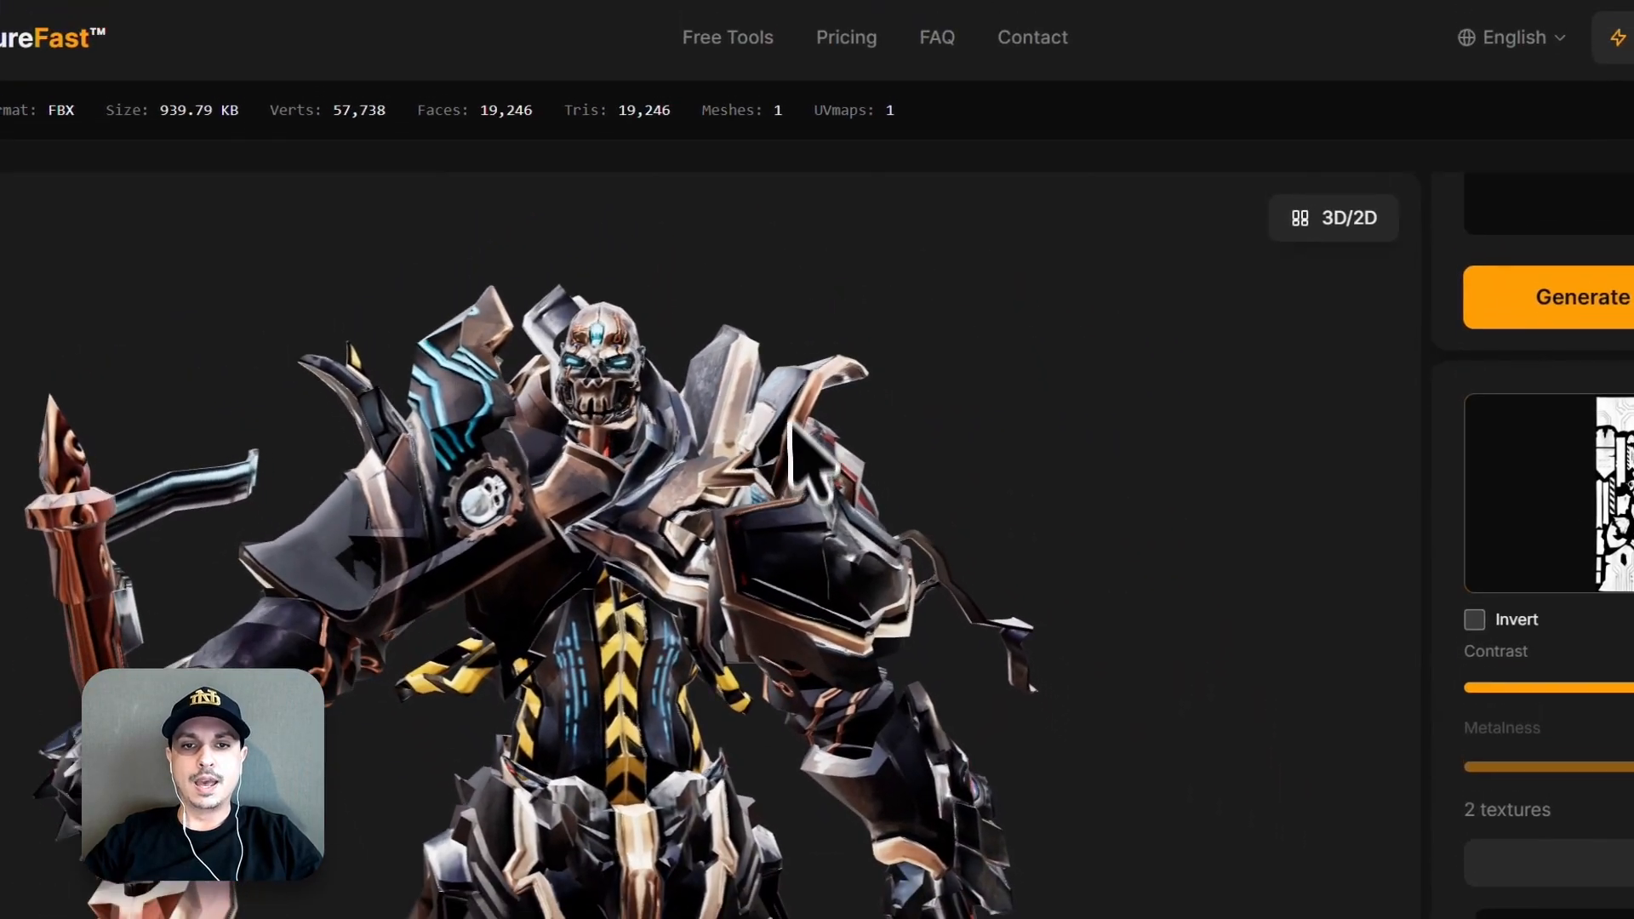
{"action": "left_click_drag", "start_coordinate": [791, 423], "coordinate": [774, 256]}
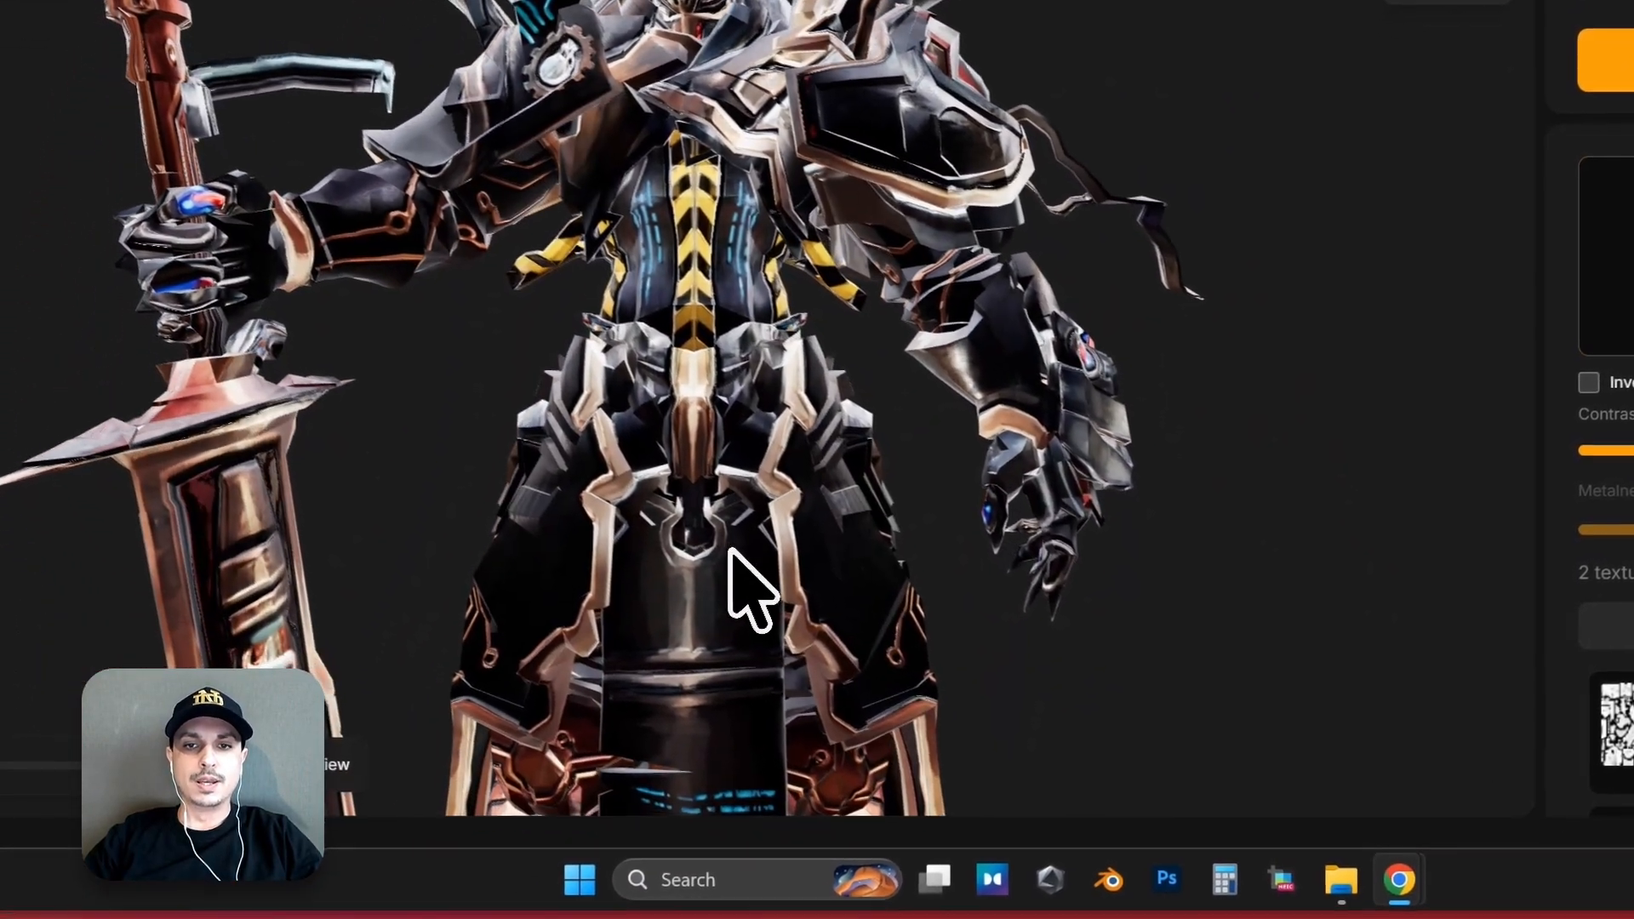
{"action": "left_click_drag", "start_coordinate": [729, 549], "coordinate": [753, 306]}
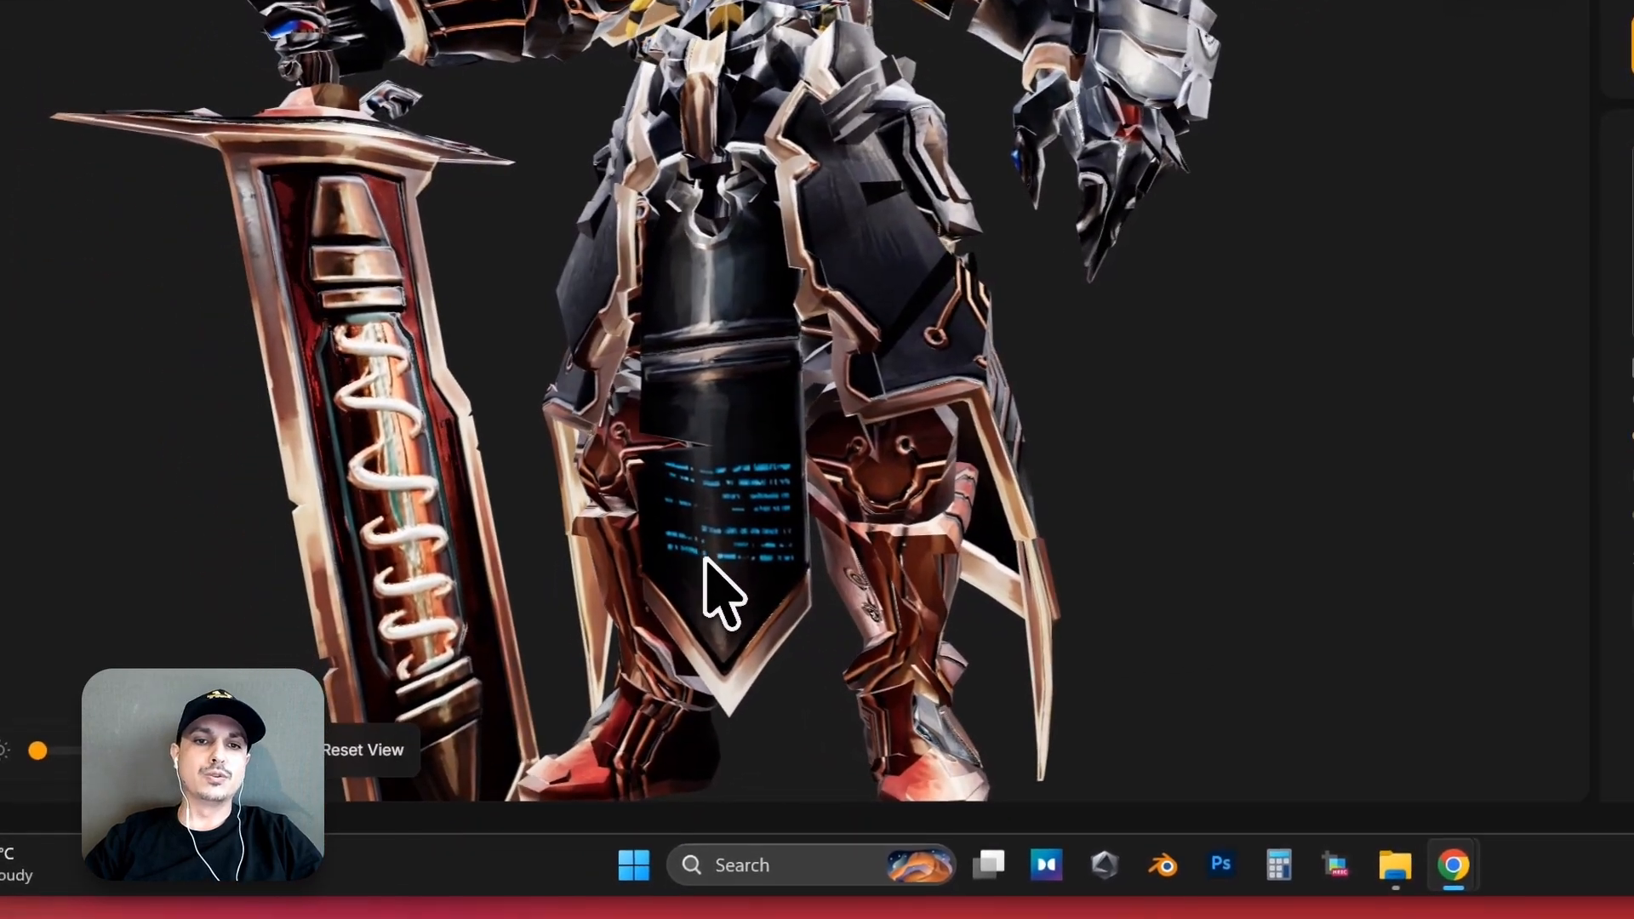
{"action": "left_click_drag", "start_coordinate": [704, 557], "coordinate": [670, 473]}
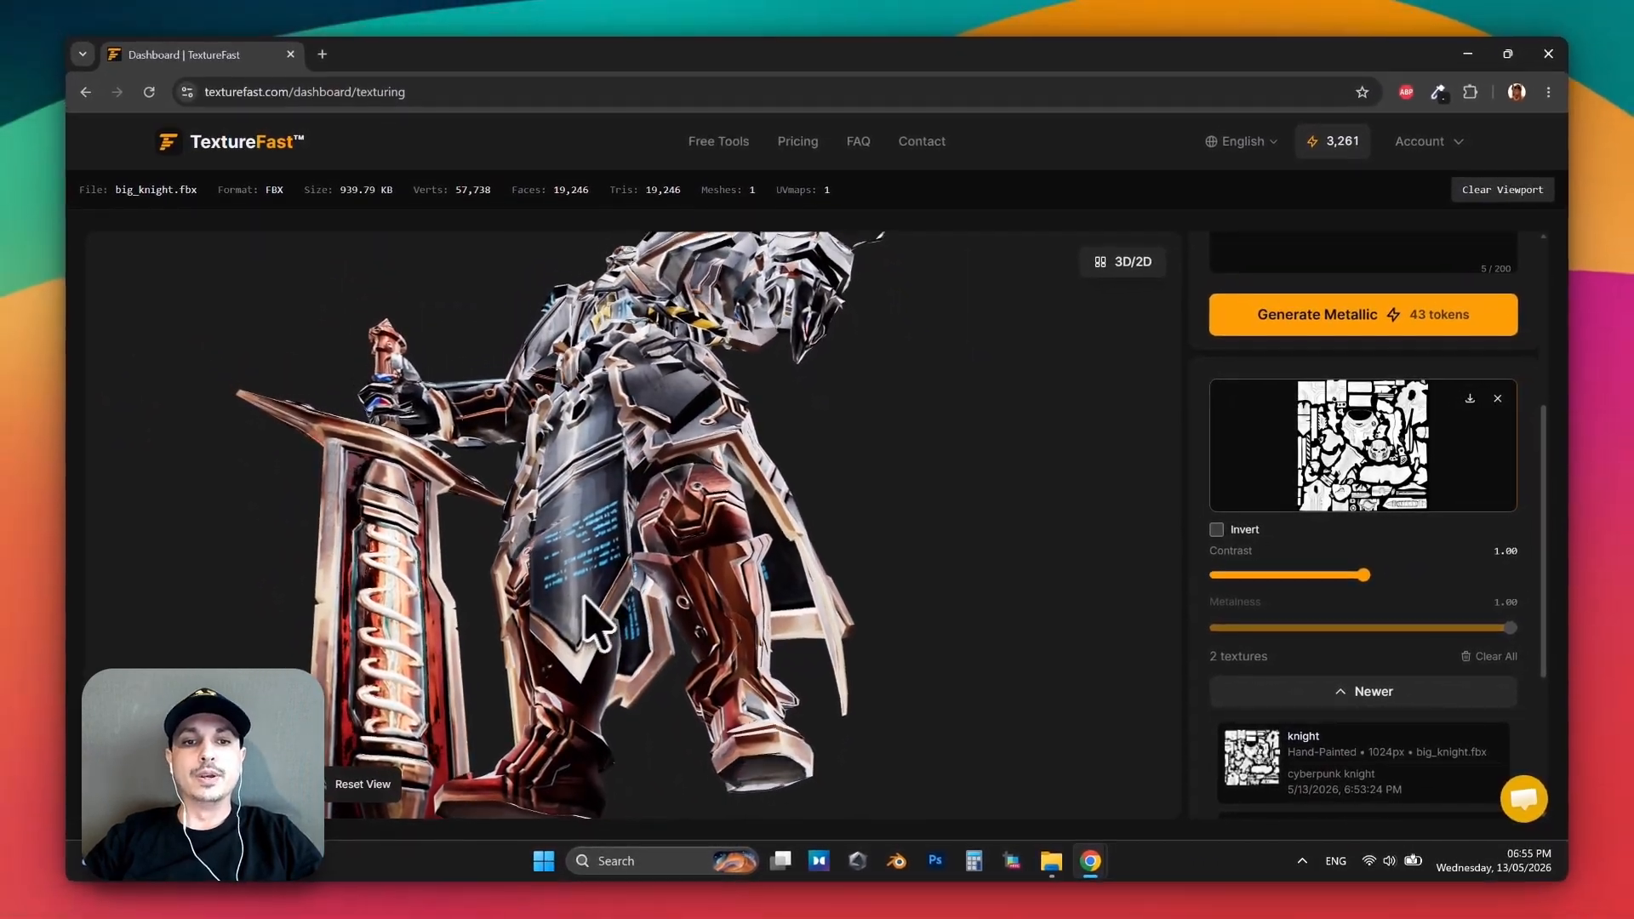
{"action": "left_click_drag", "start_coordinate": [585, 597], "coordinate": [649, 604]}
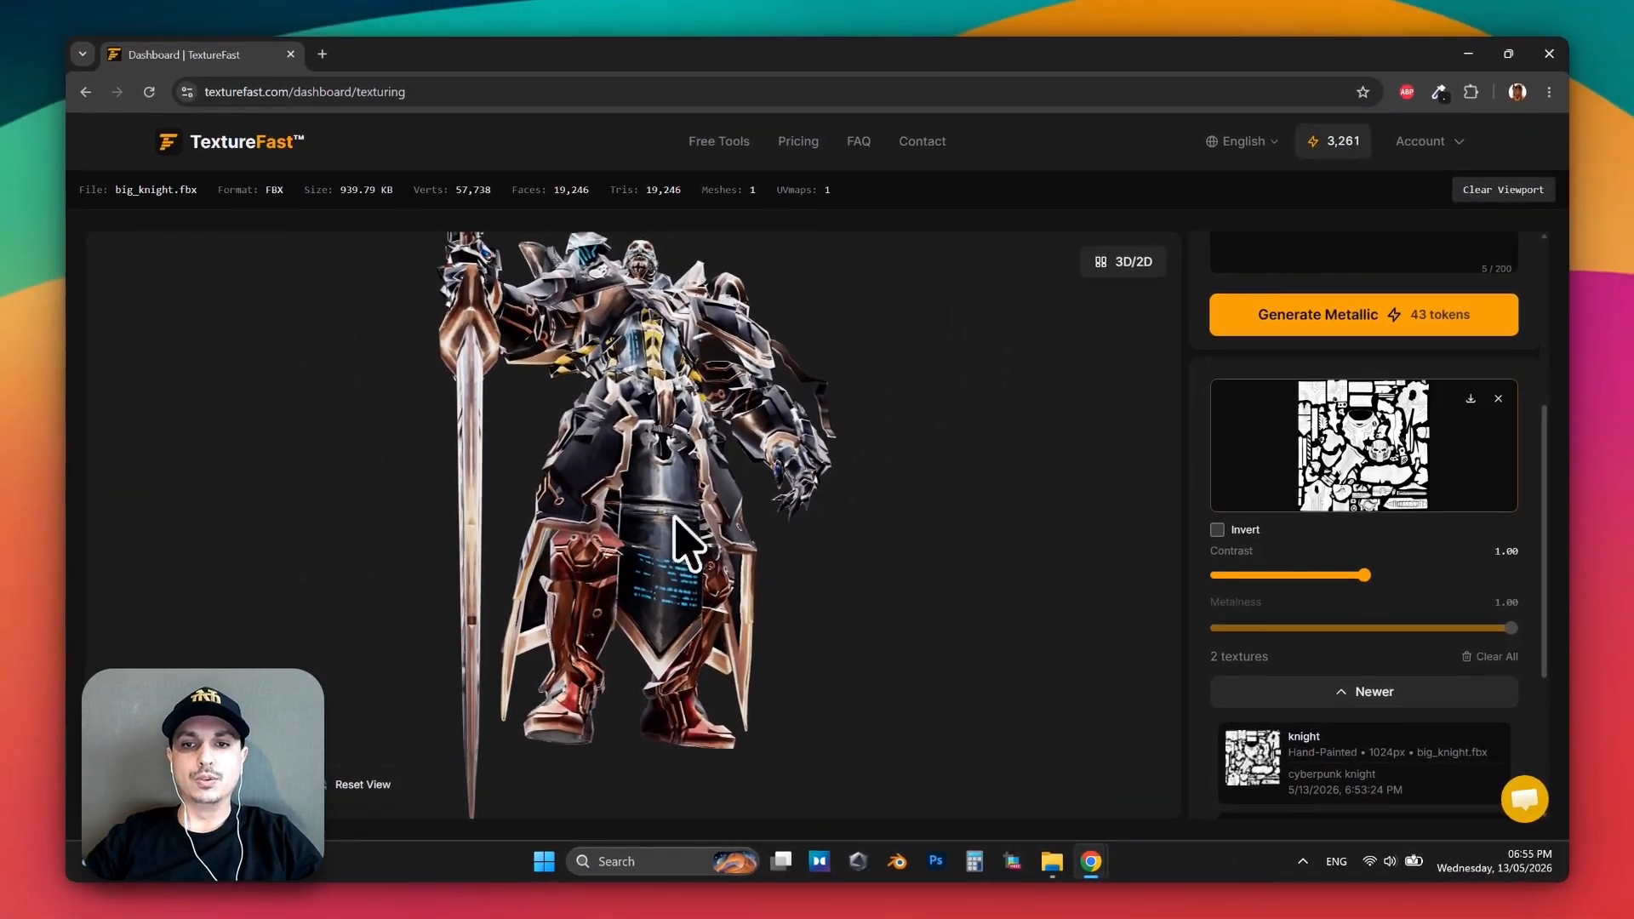
{"action": "left_click_drag", "start_coordinate": [674, 517], "coordinate": [650, 545]}
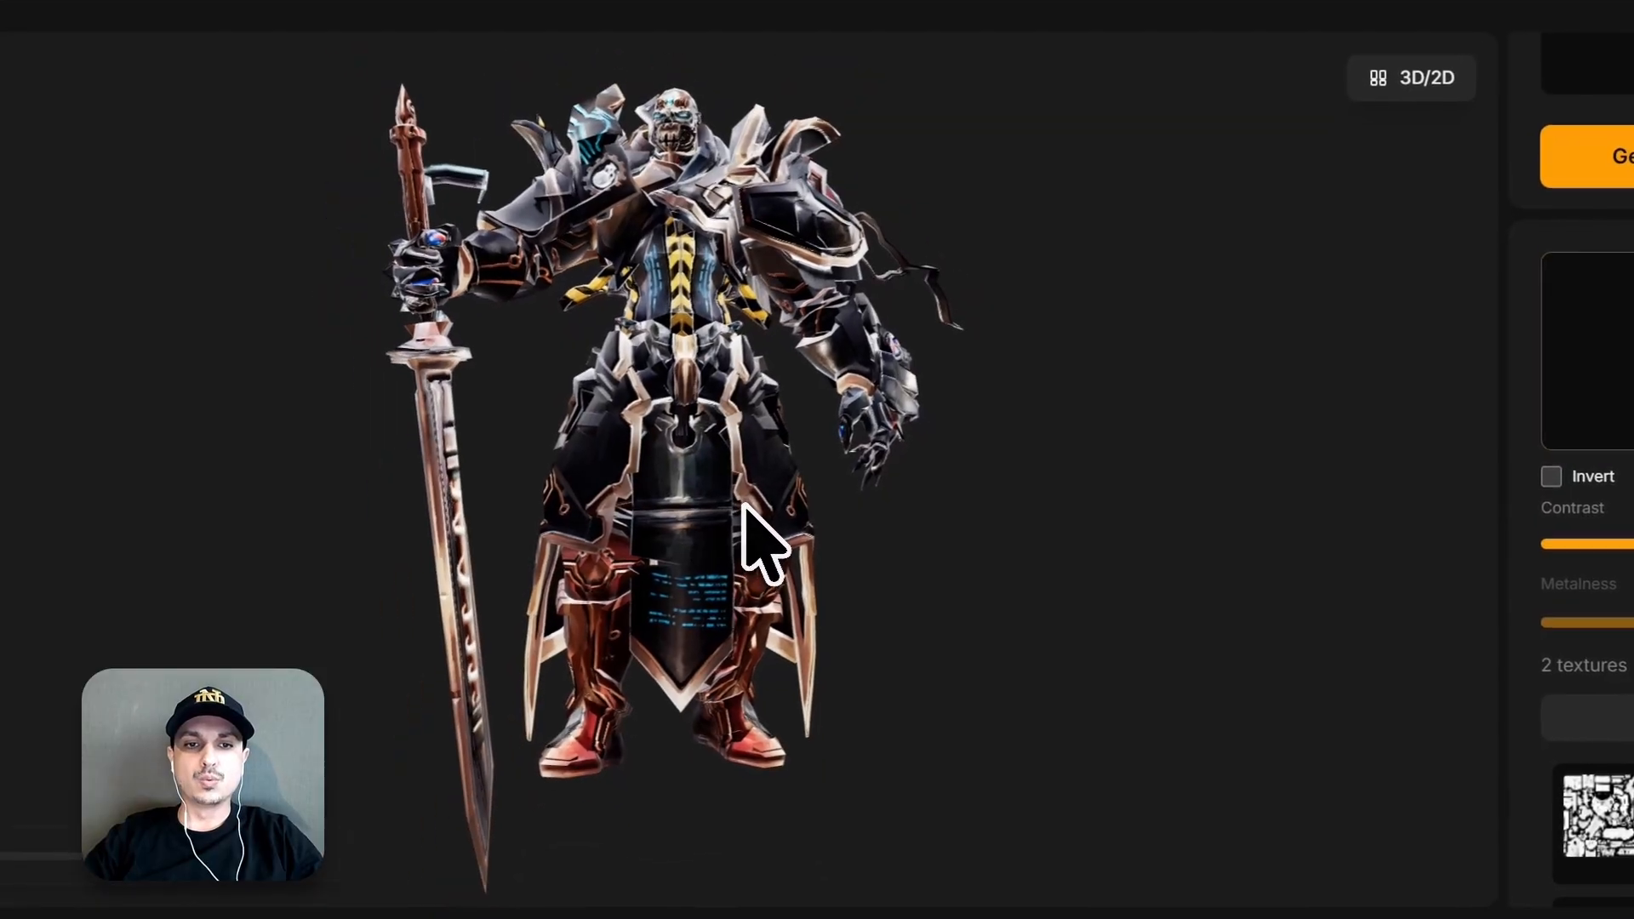